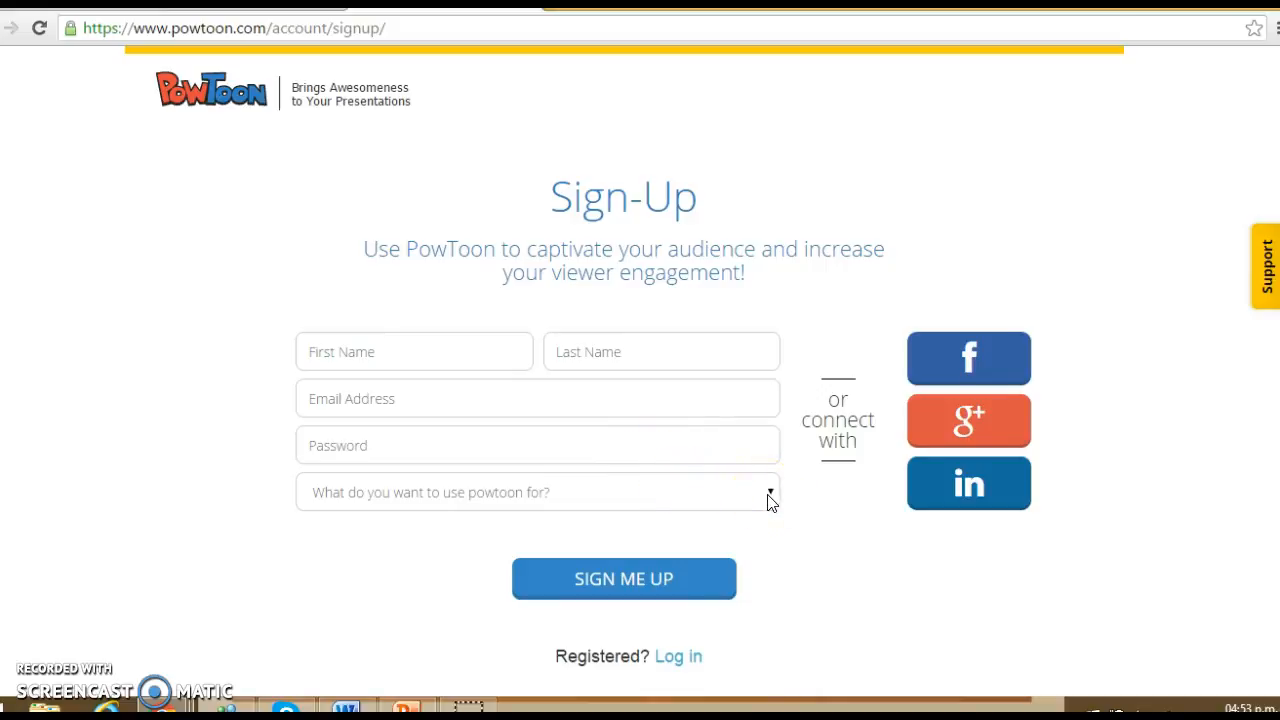
Check the usage-purpose choices on the sign-up form without picking one, and go to the login page.
left_click(770, 496)
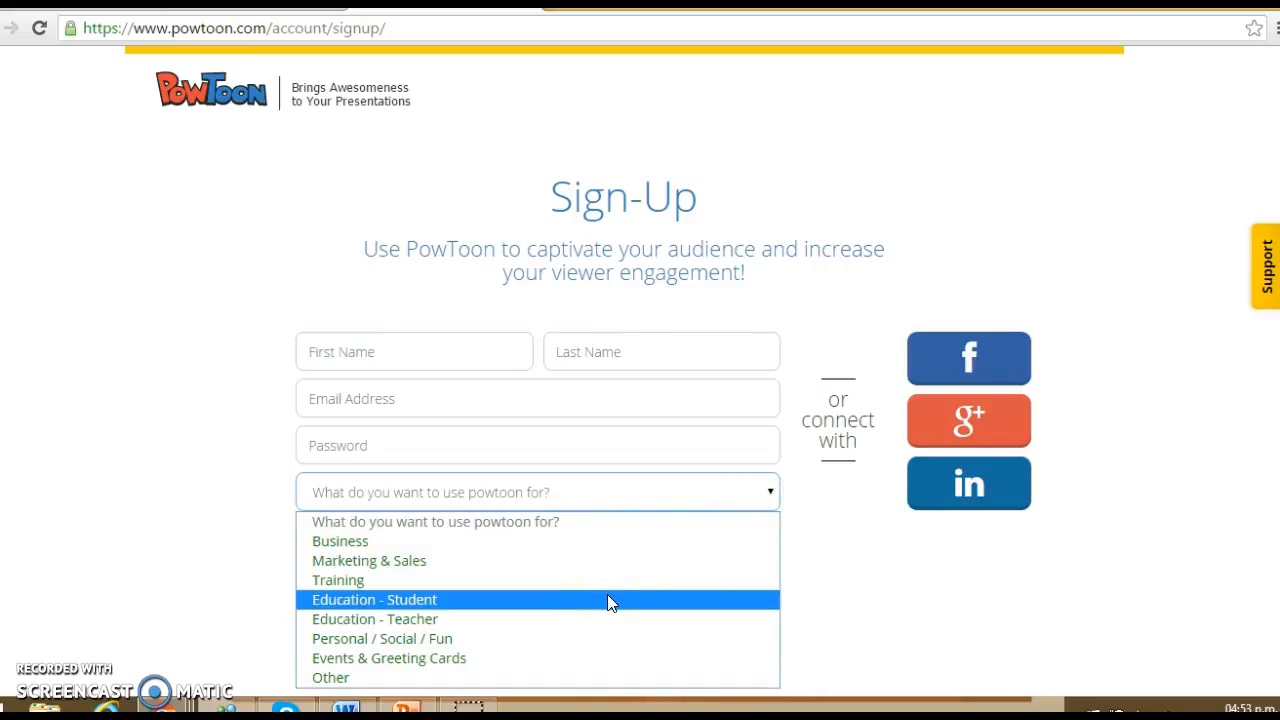
left_click(846, 565)
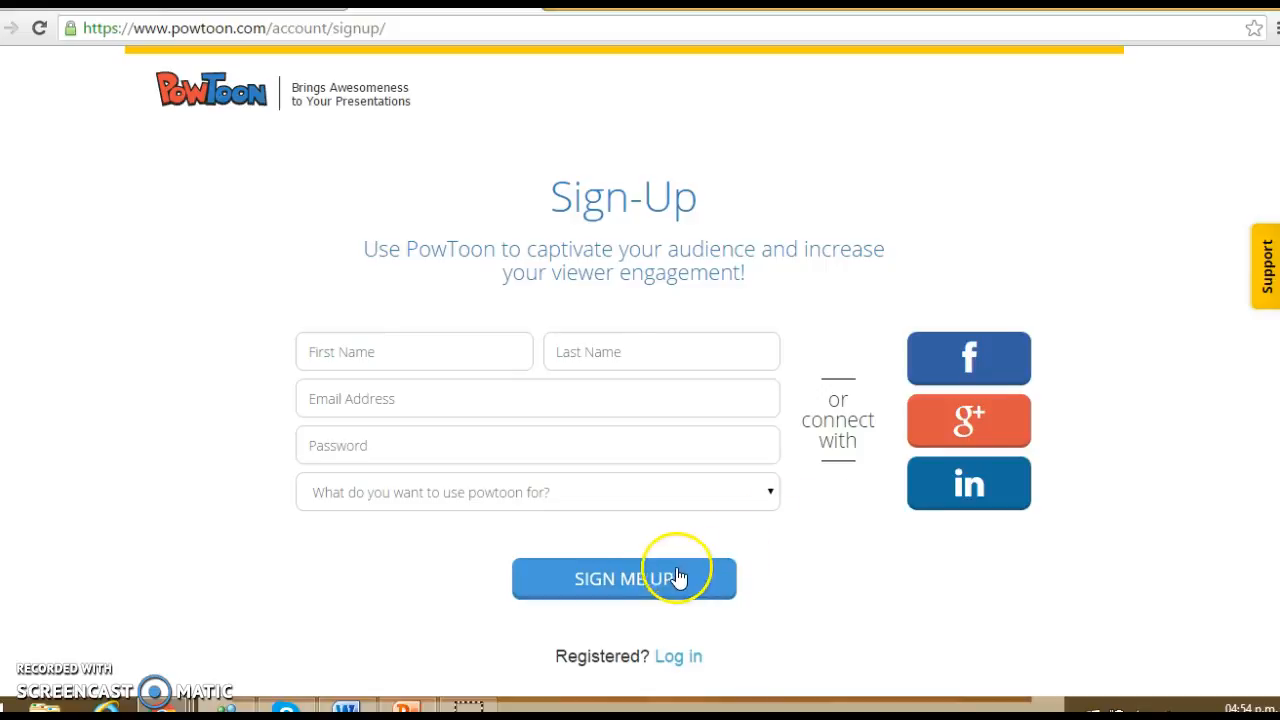
left_click(672, 662)
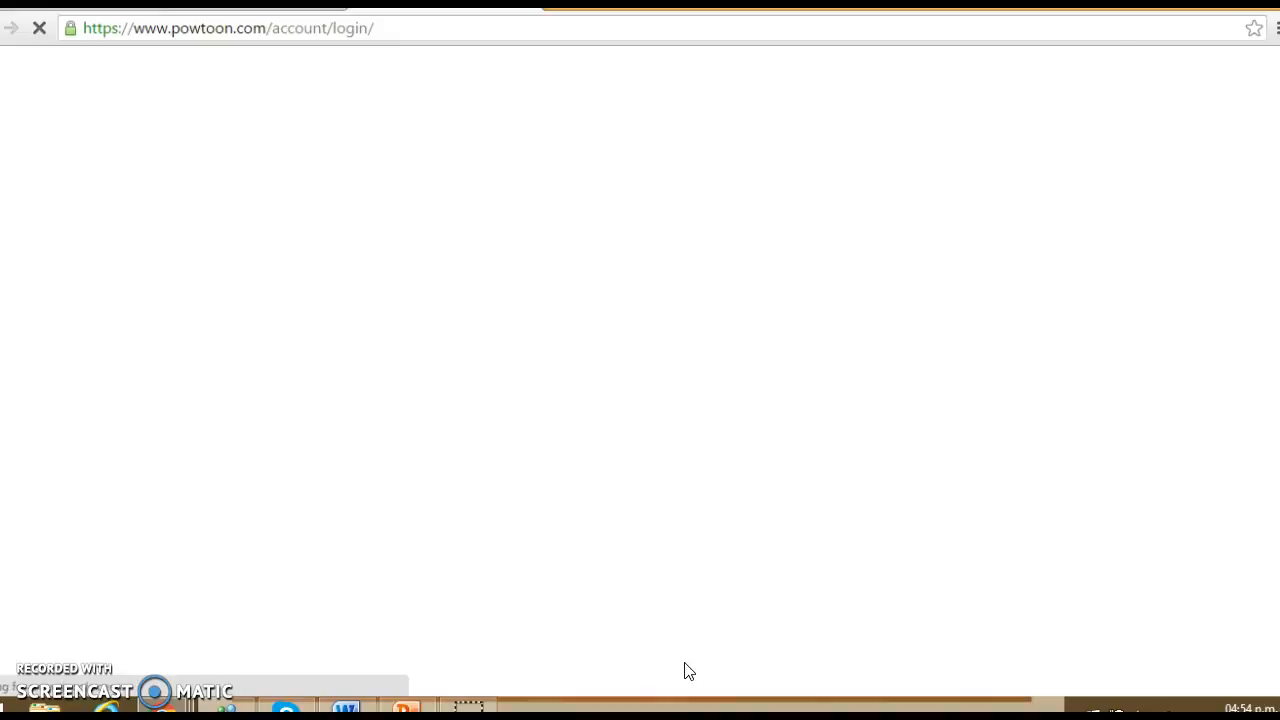
Fill in the login form's e-mail field with the account's suggested Hotmail address.
left_click(613, 412)
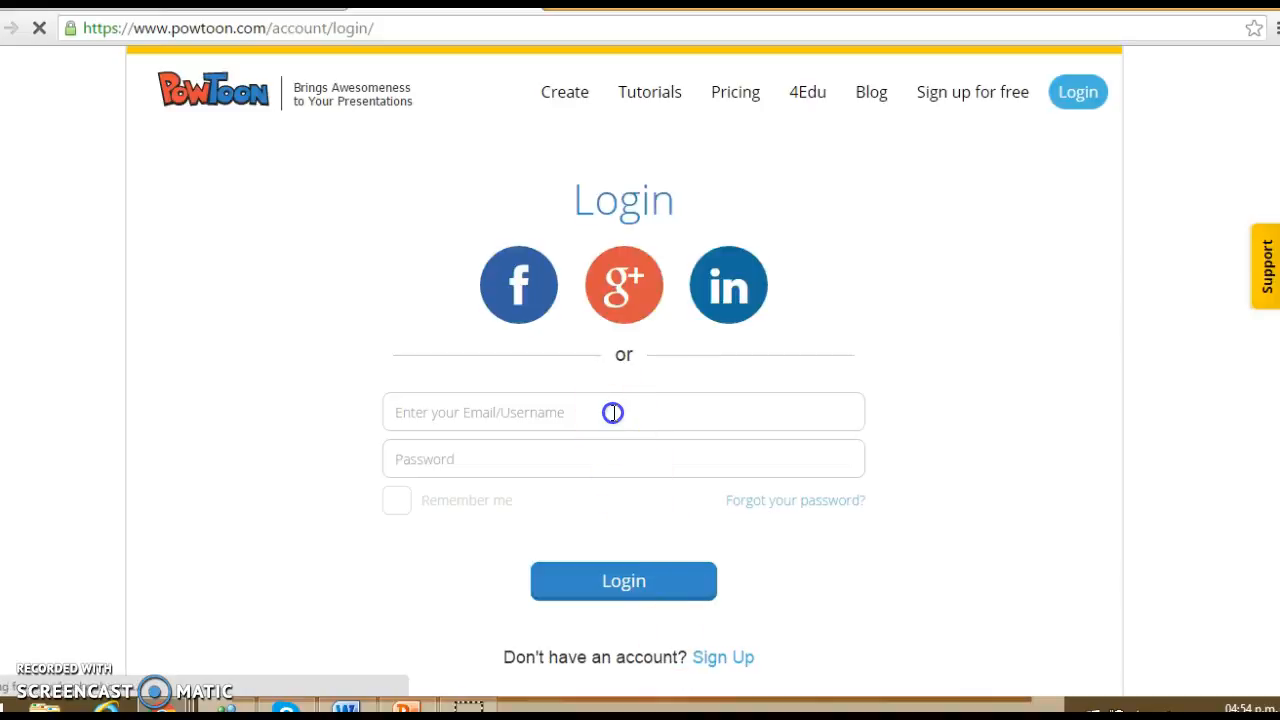
type("b")
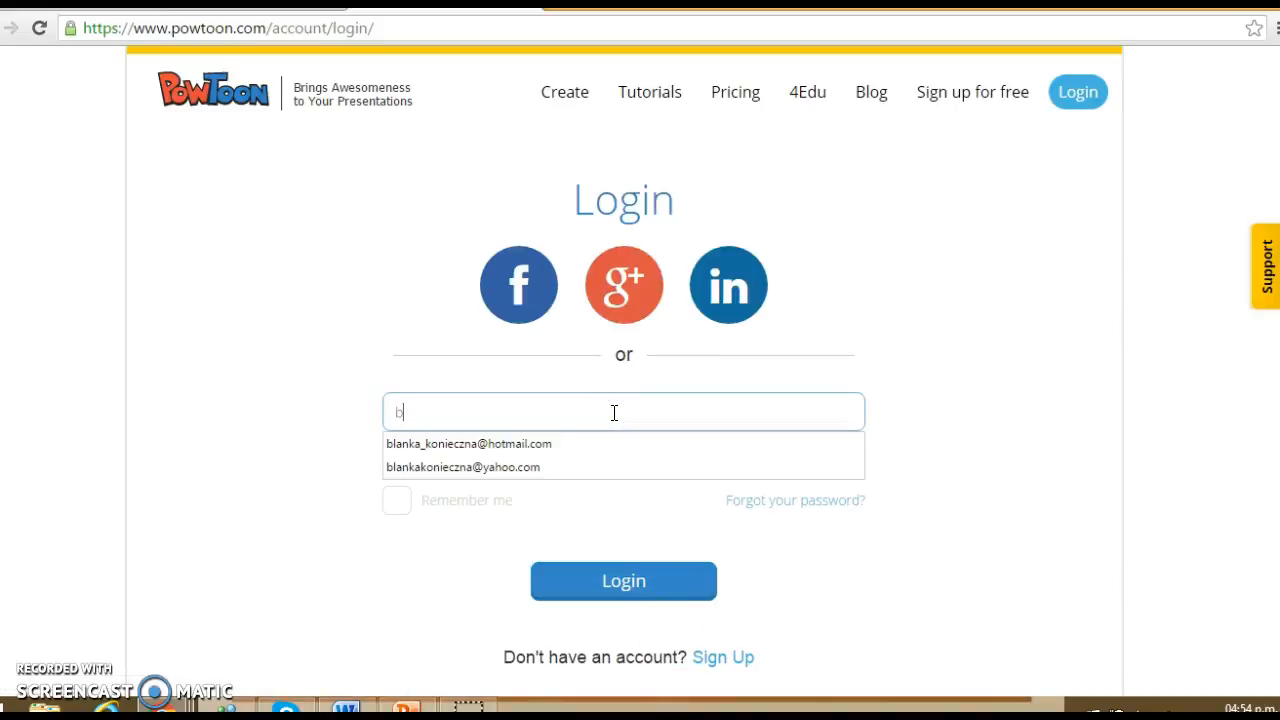
key("Down")
key("Down")
key("Up")
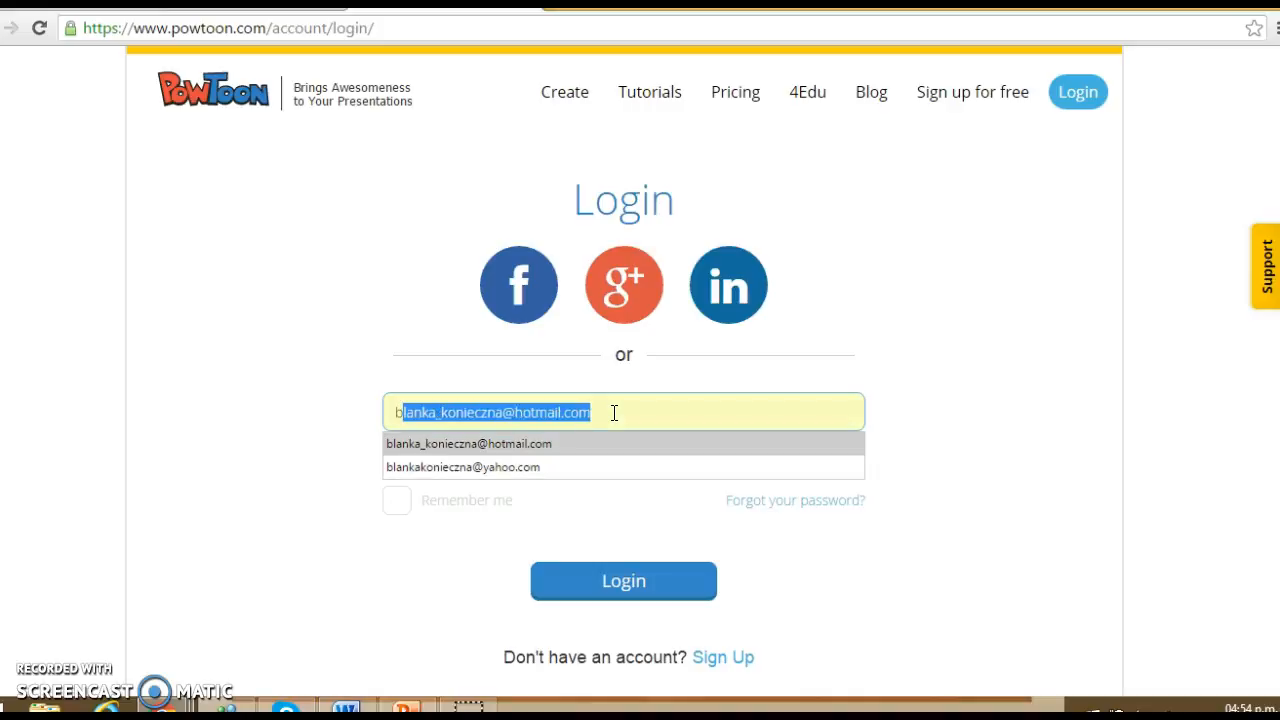
key("Return")
Enter the account password and log in.
left_click(504, 463)
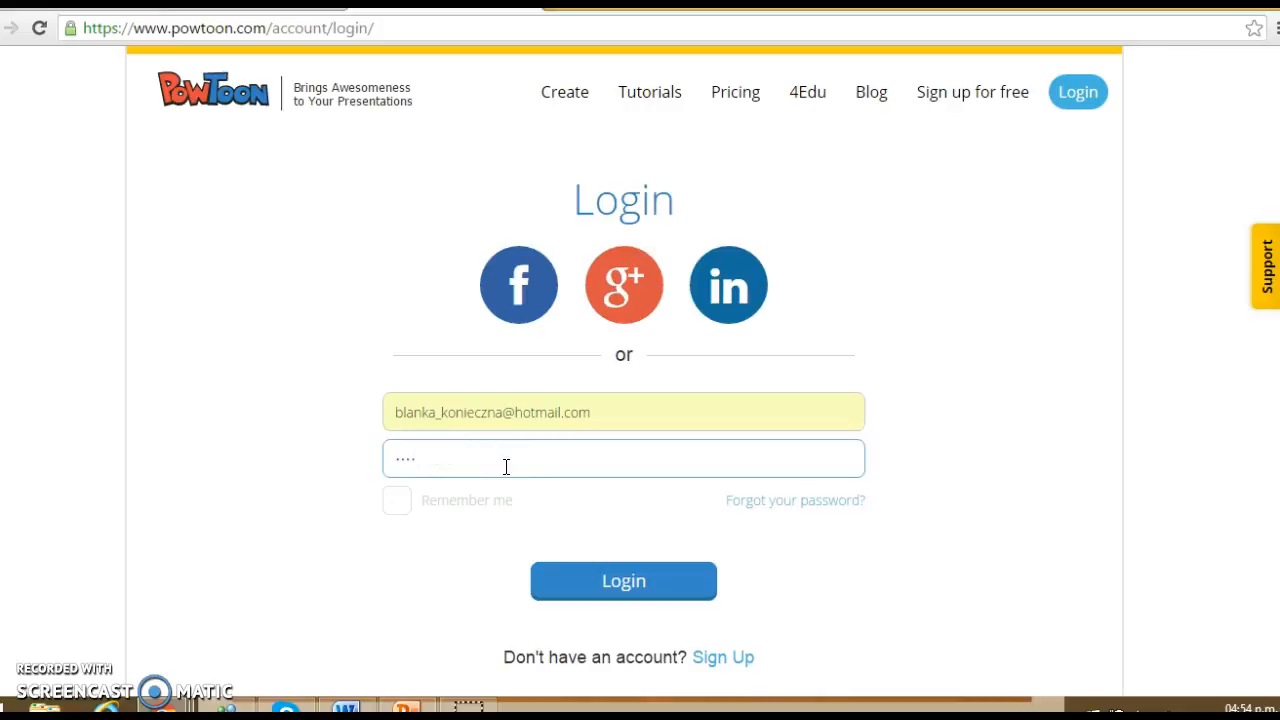
key("BackSpace")
key("BackSpace")
type("**")
left_click(581, 583)
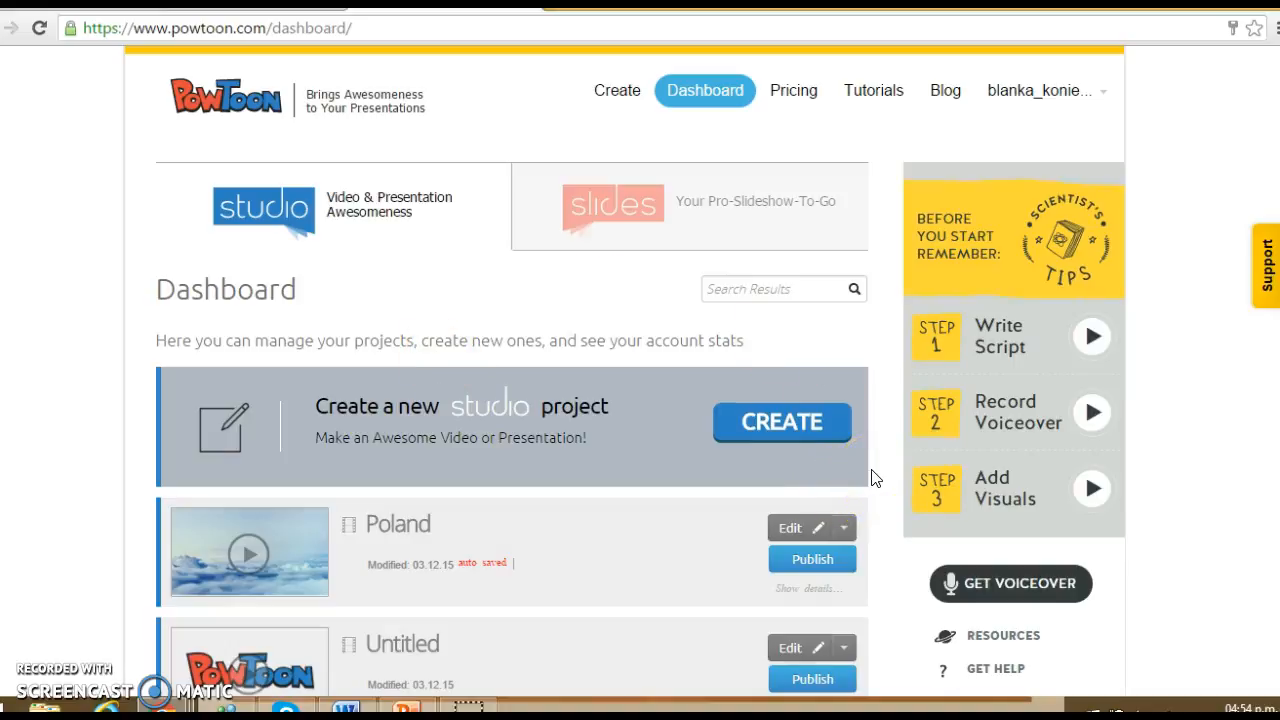
Create a new Studio project and look at the ready-made Powtoons before returning to the start-from-scratch themes.
left_click(497, 390)
left_click(775, 432)
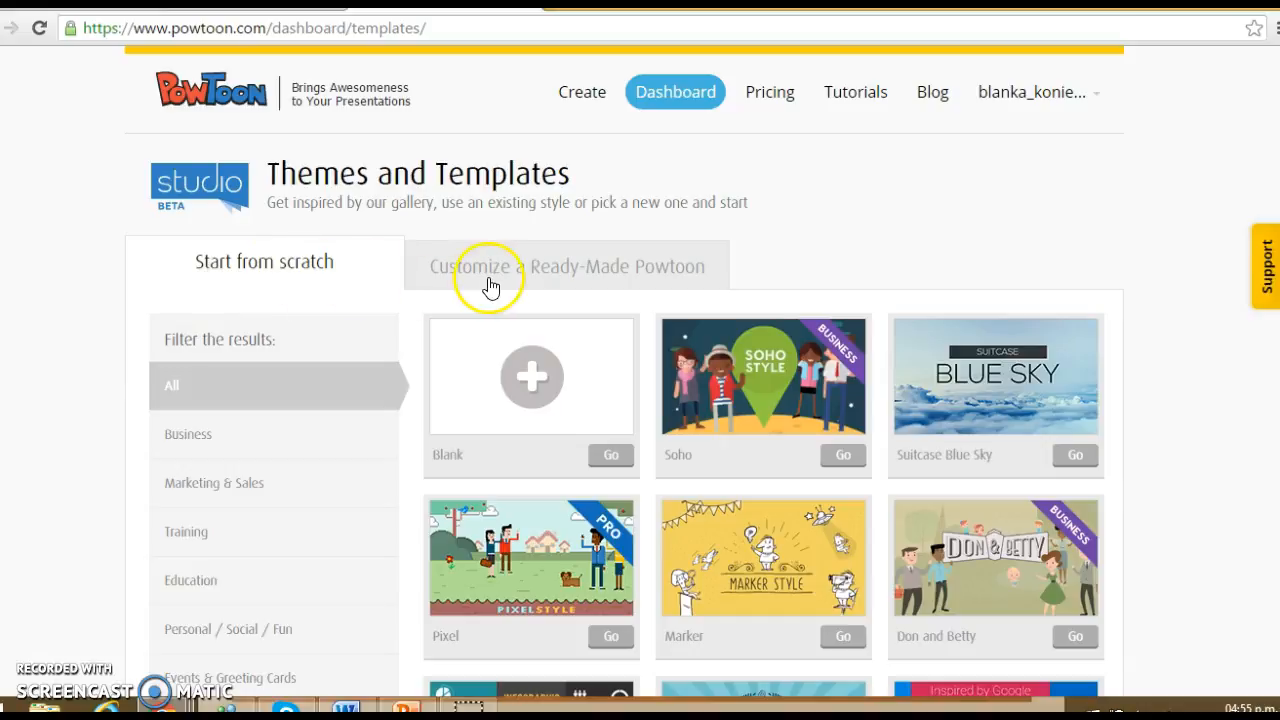
left_click(540, 272)
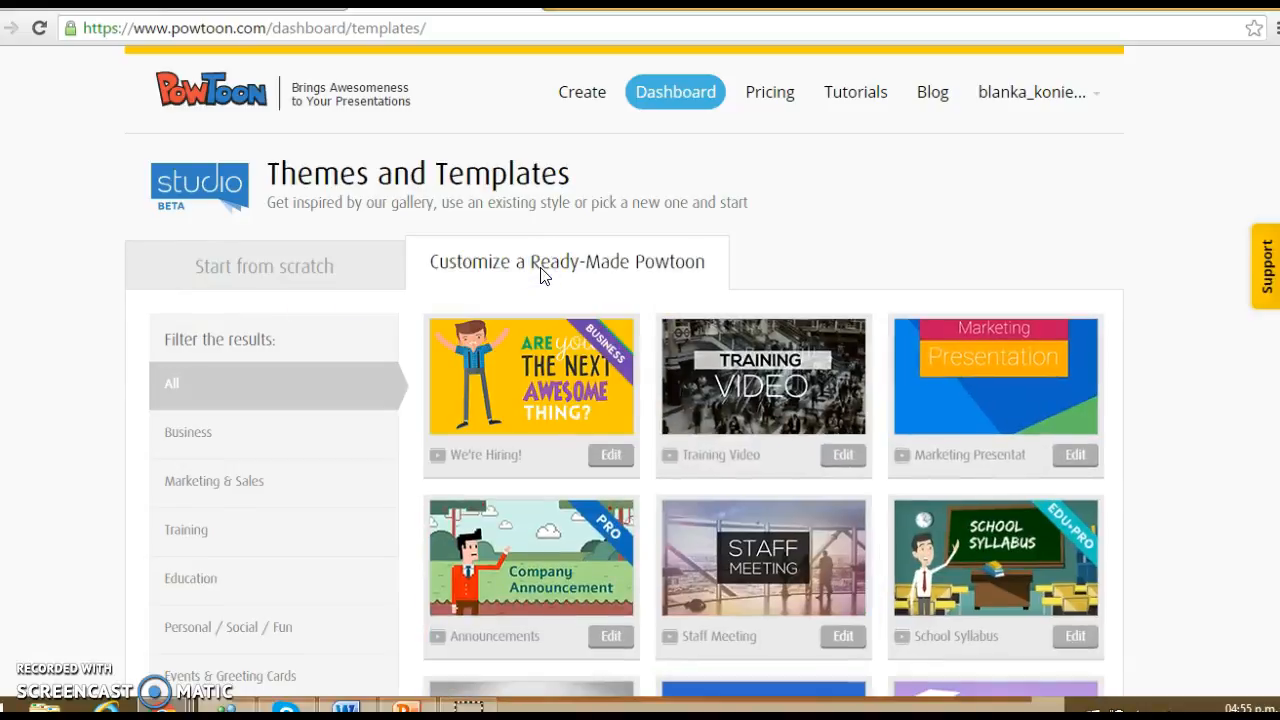
left_click(305, 266)
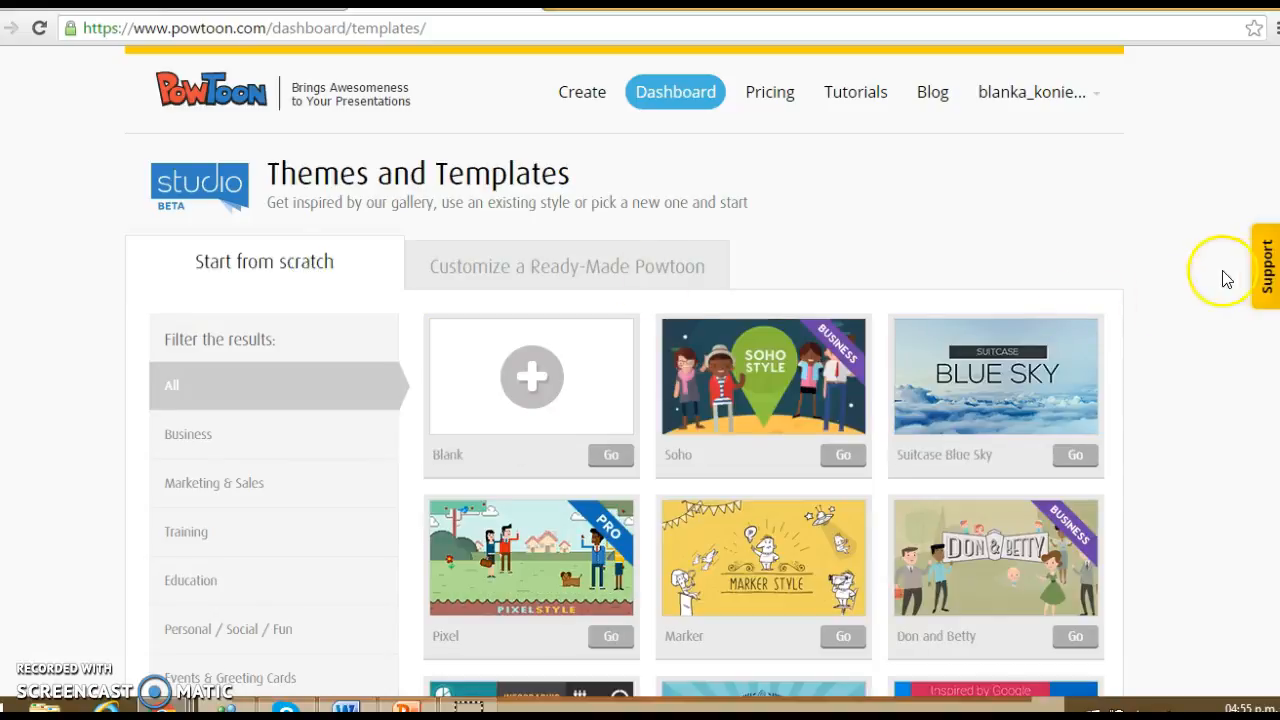
Browse the start-from-scratch themes and open a Blank project in the editor.
scroll(1188, 305, "down", 3)
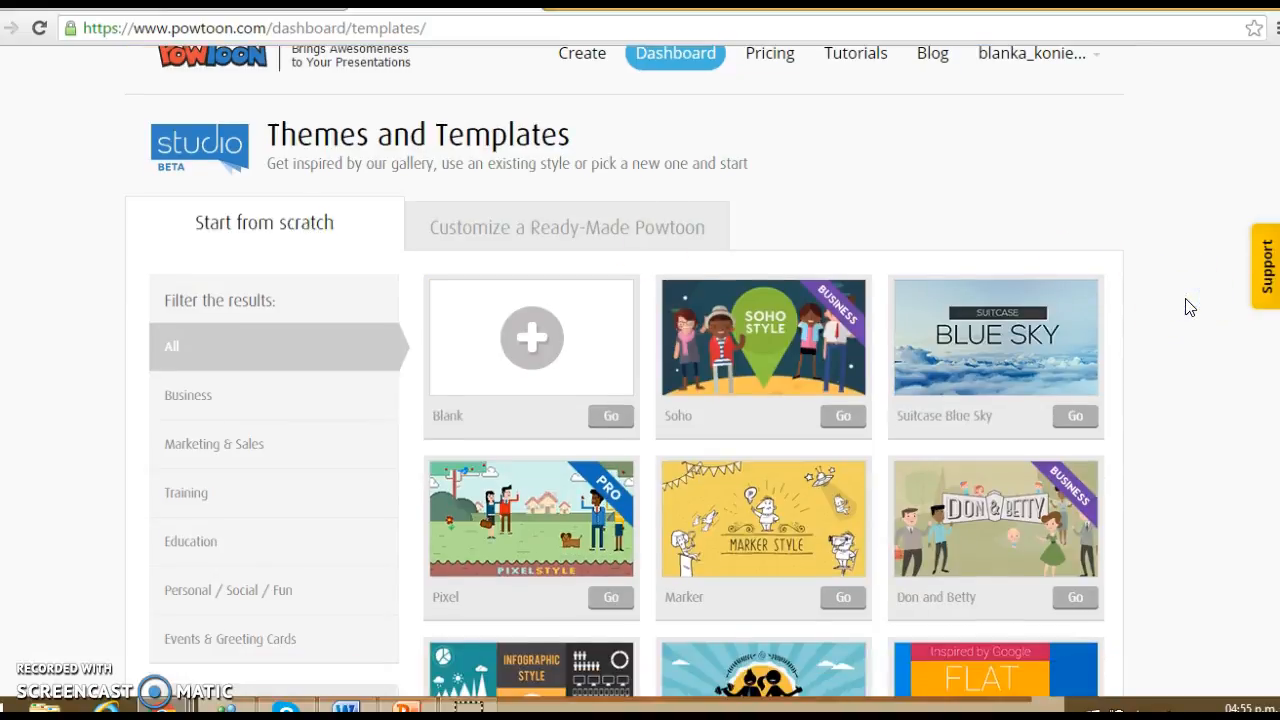
scroll(1188, 306, "down", 5)
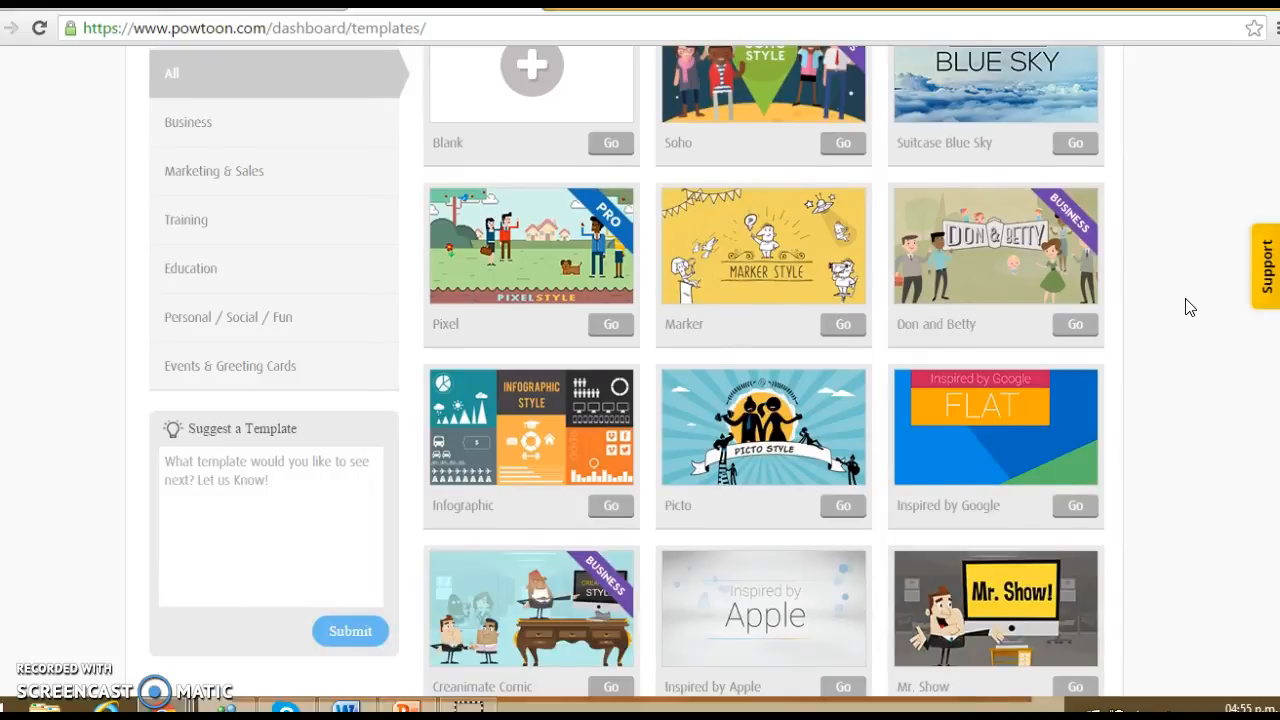
scroll(1188, 306, "up", 6)
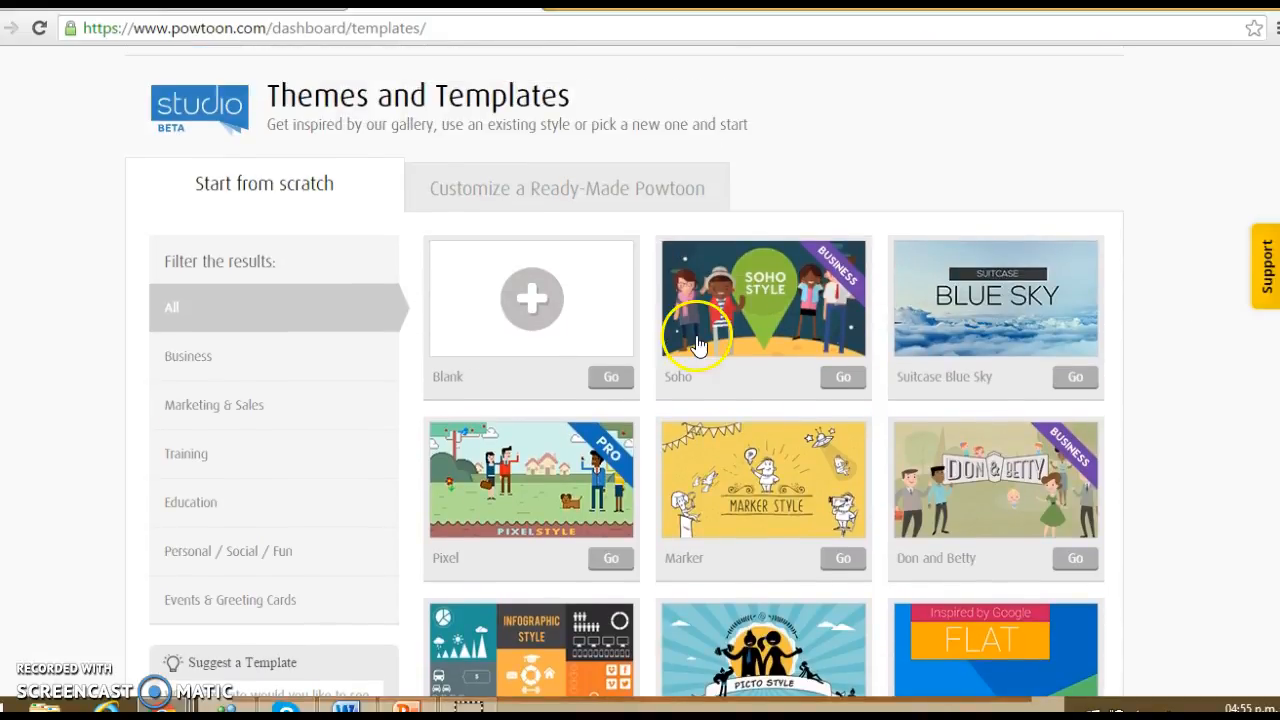
left_click(531, 287)
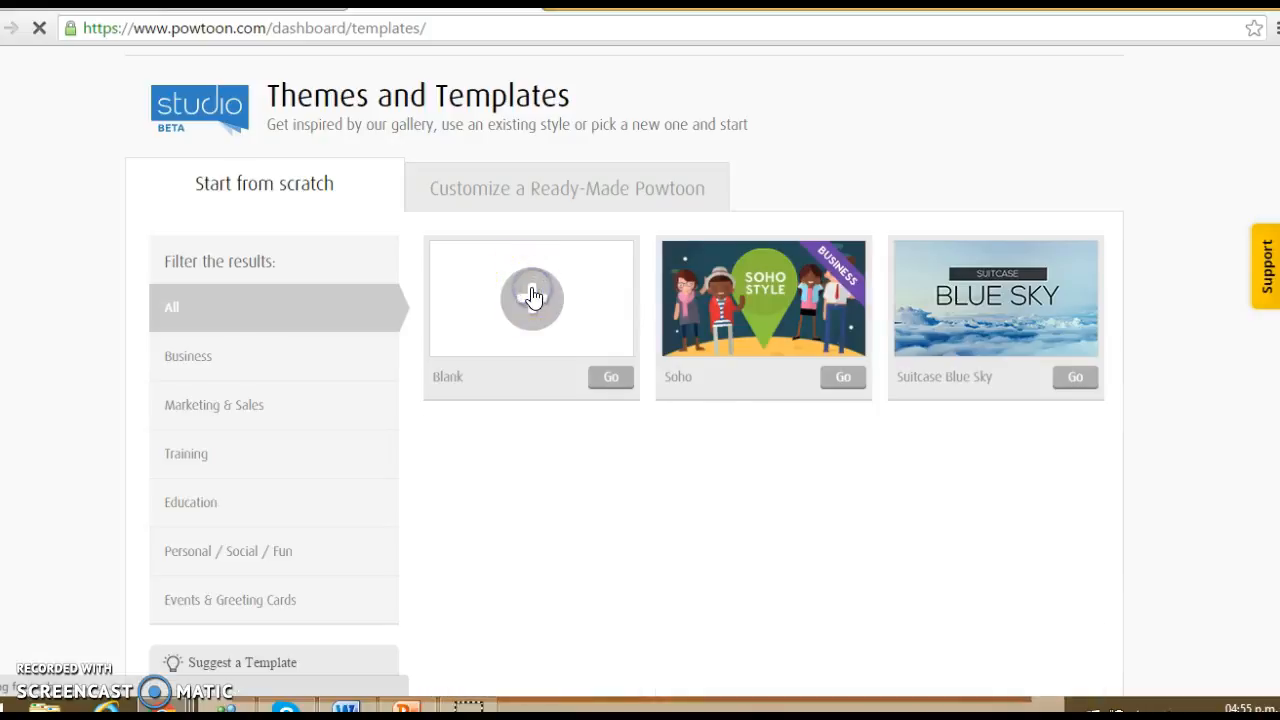
left_click(1074, 496)
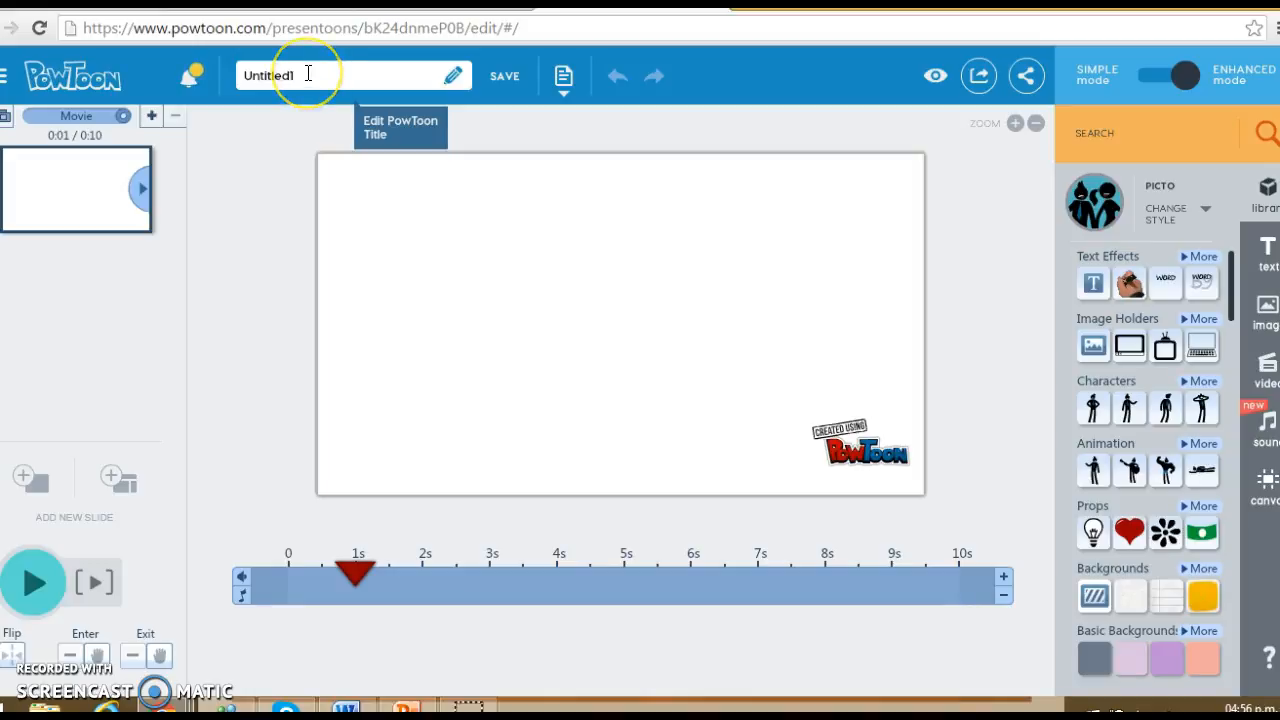
Rename the Powtoon as POLAND and save it.
left_click(346, 78)
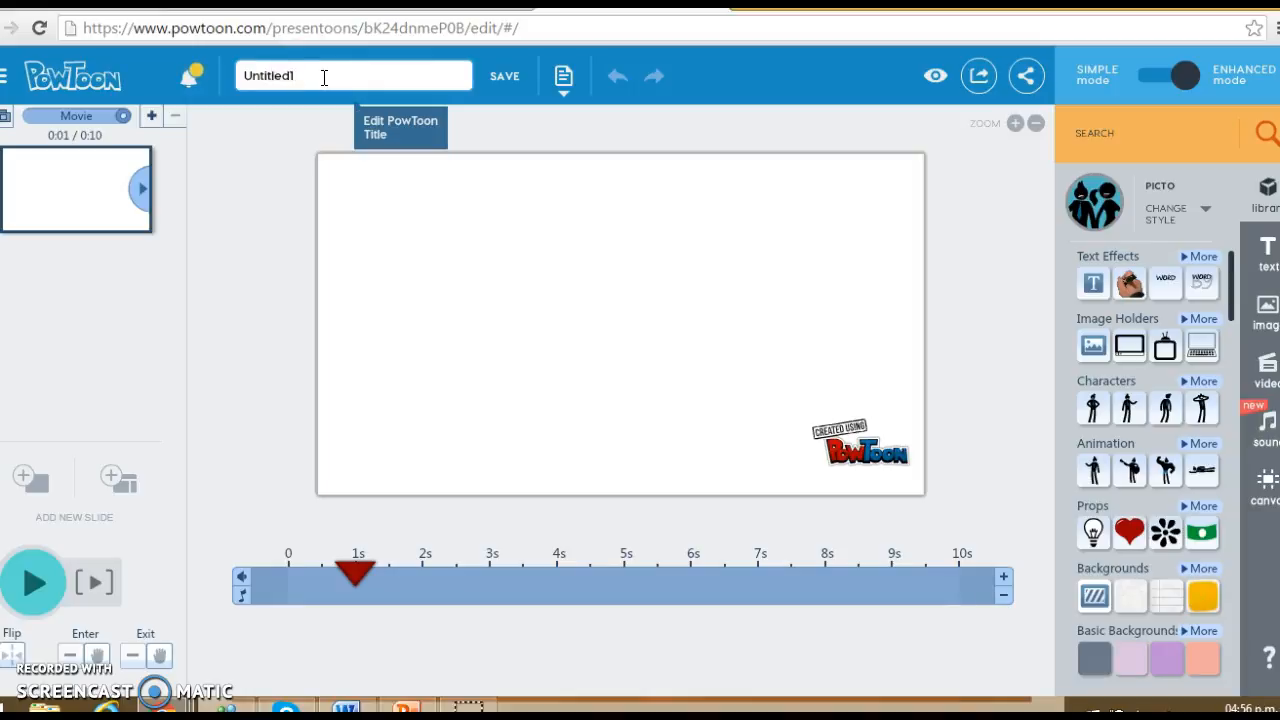
double_click(324, 77)
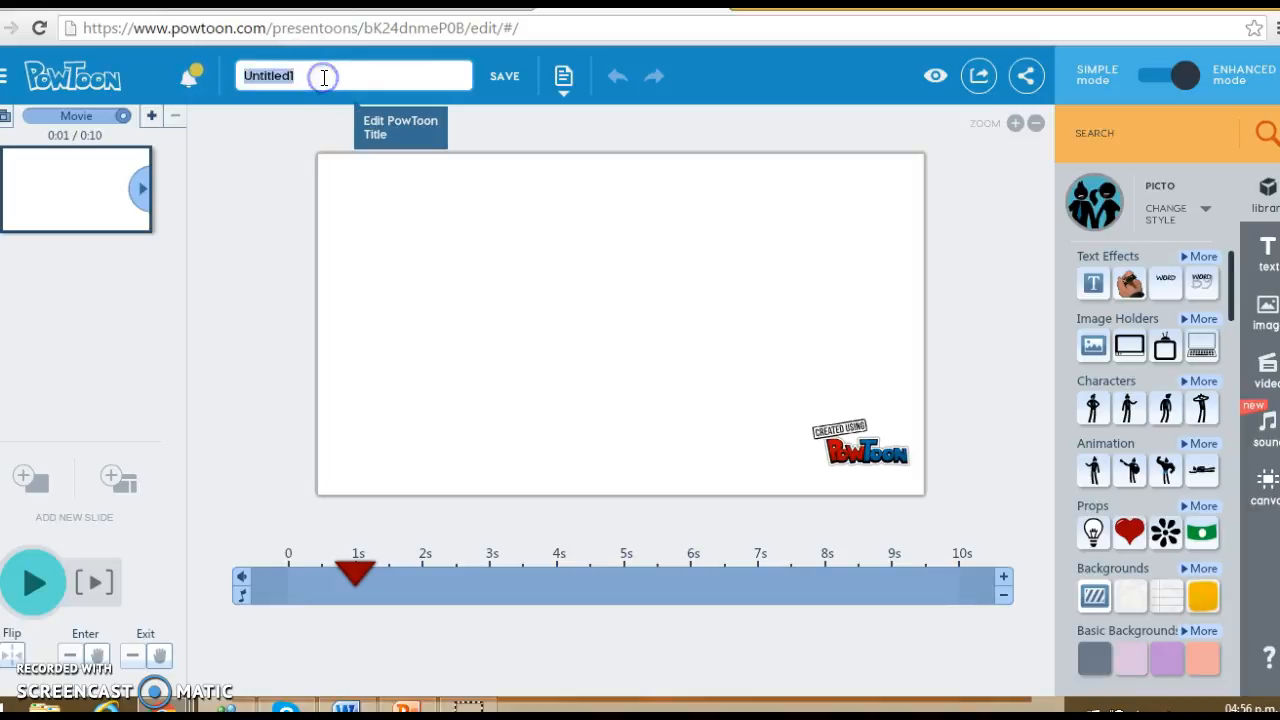
type("POLAND")
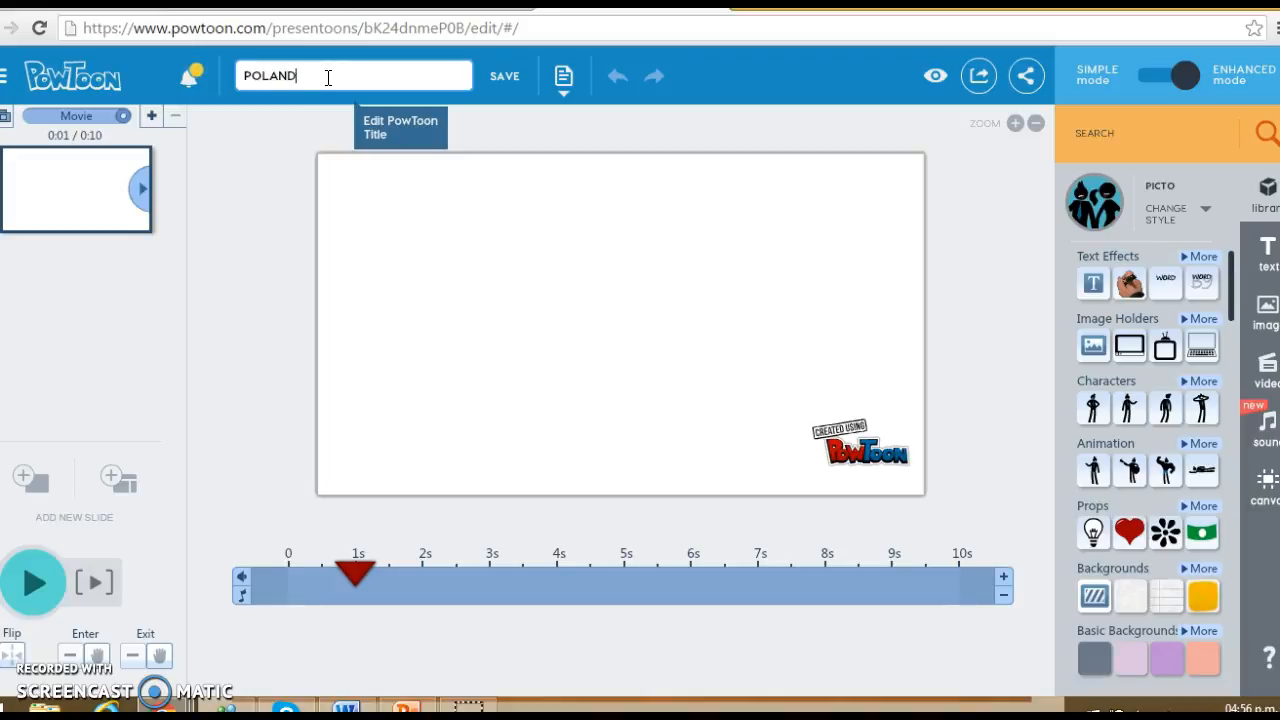
left_click(500, 82)
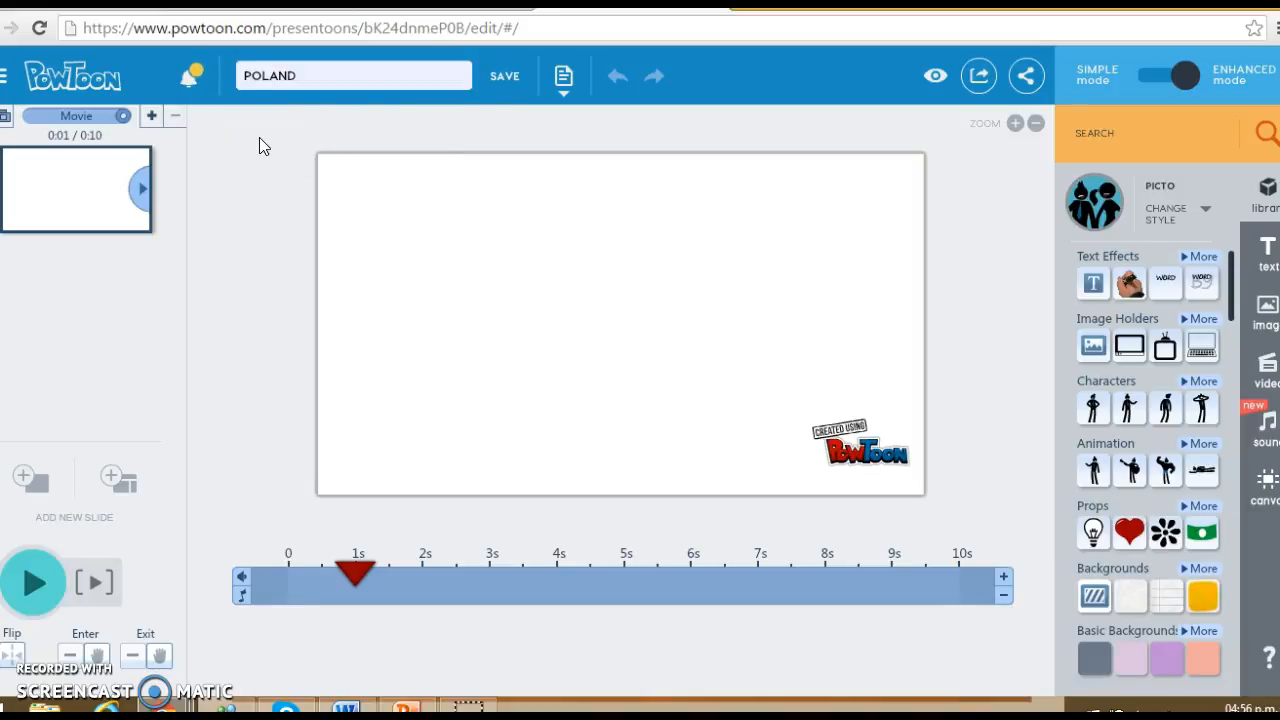
left_click(270, 395)
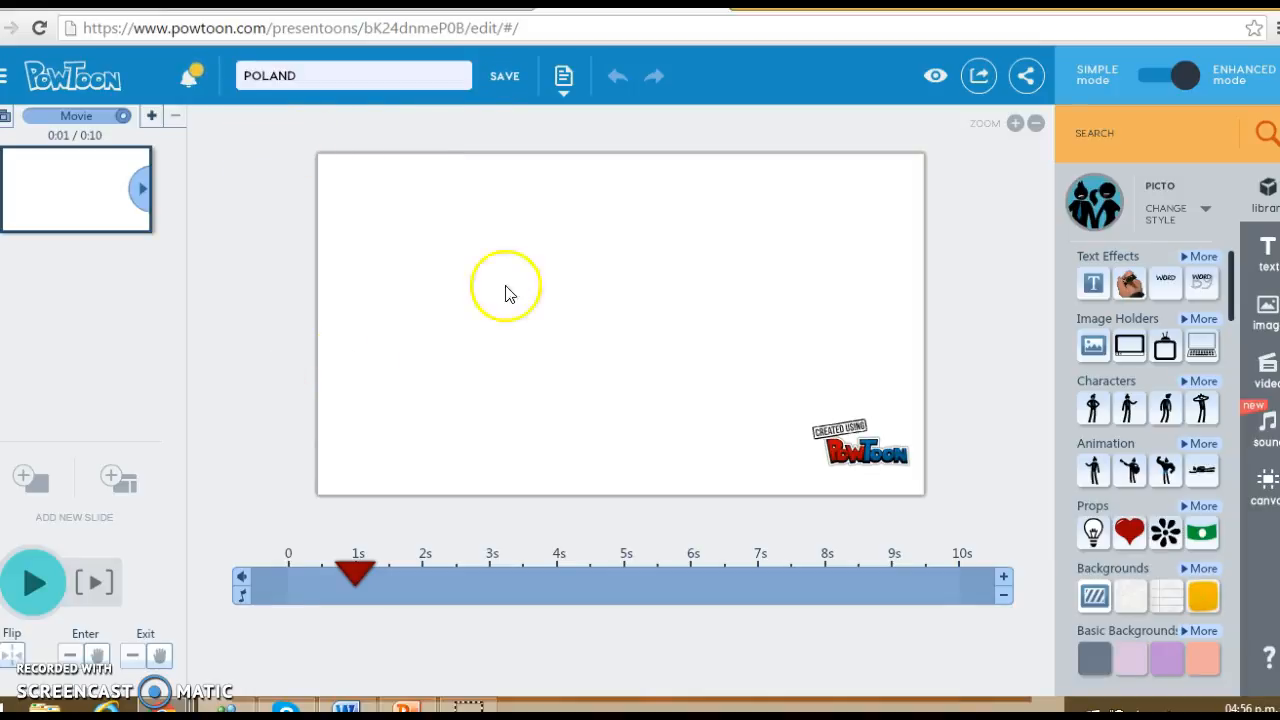
Add a plain text box to the blank slide and open the Text Effect Manager for it.
left_click(1245, 268)
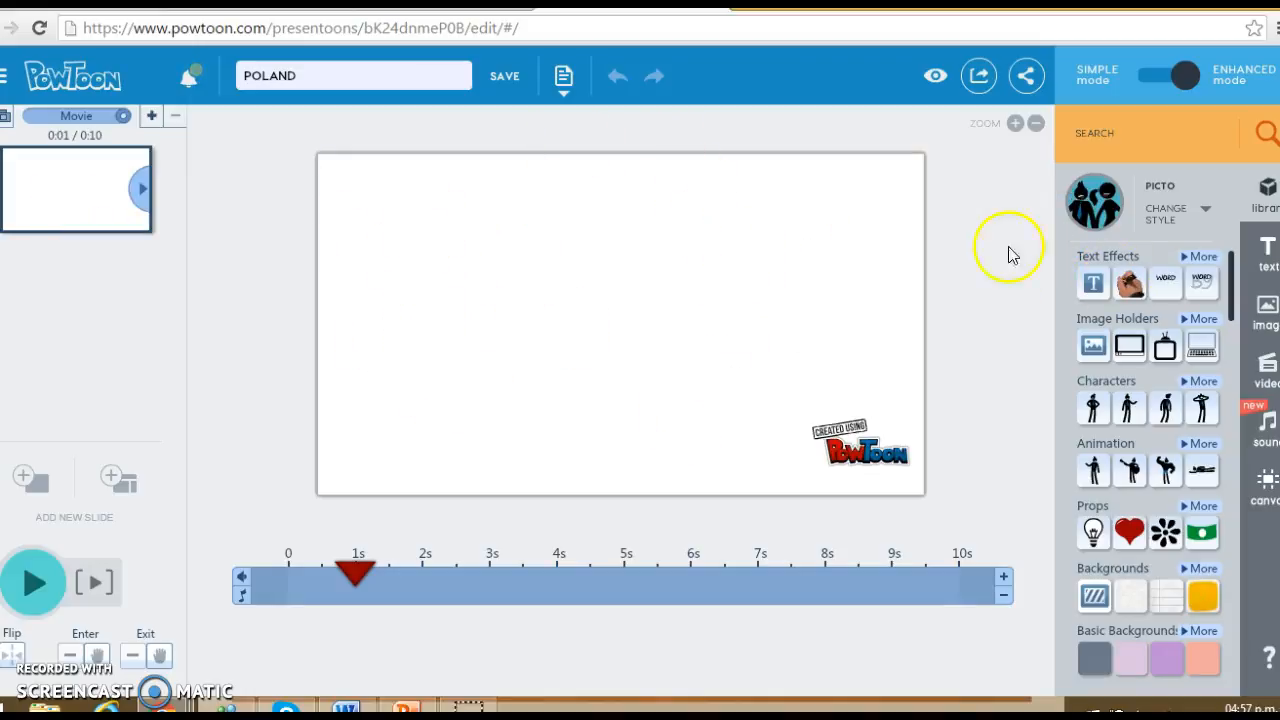
left_click(1093, 287)
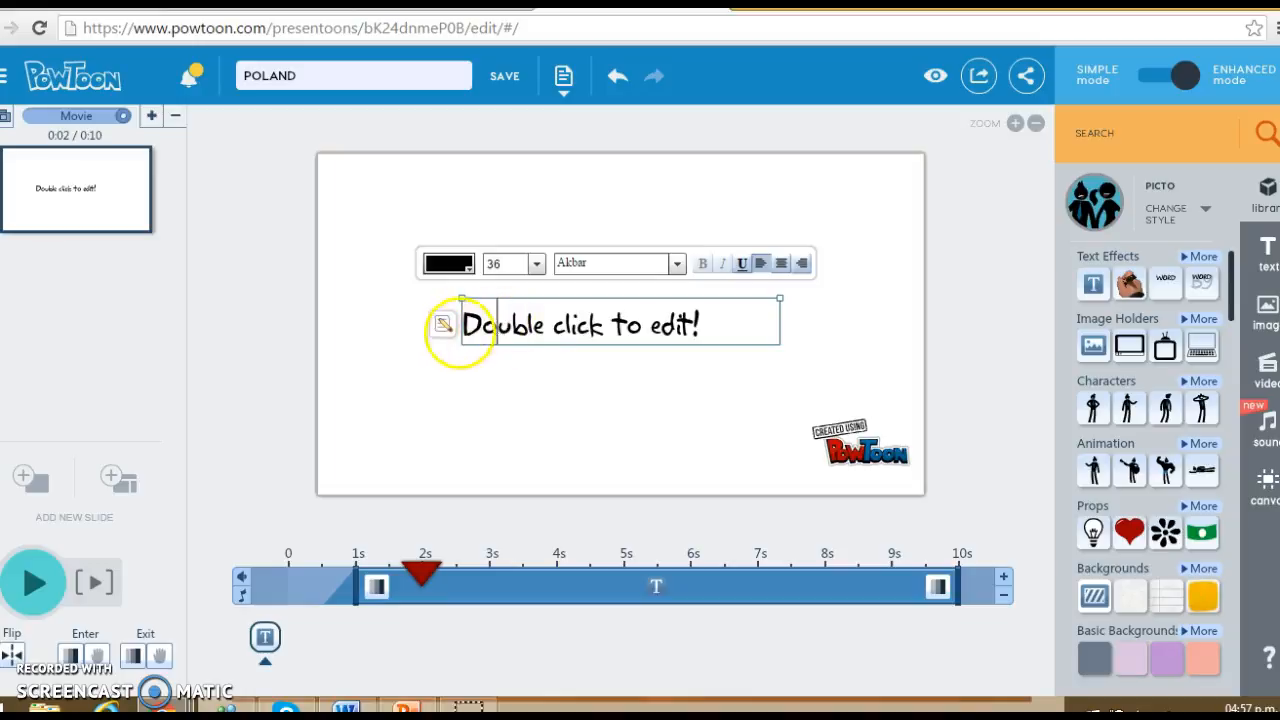
left_click(441, 325)
Replace the placeholder text with "HAVE YOU EVER BEEN TO POLAND?".
left_click(612, 245)
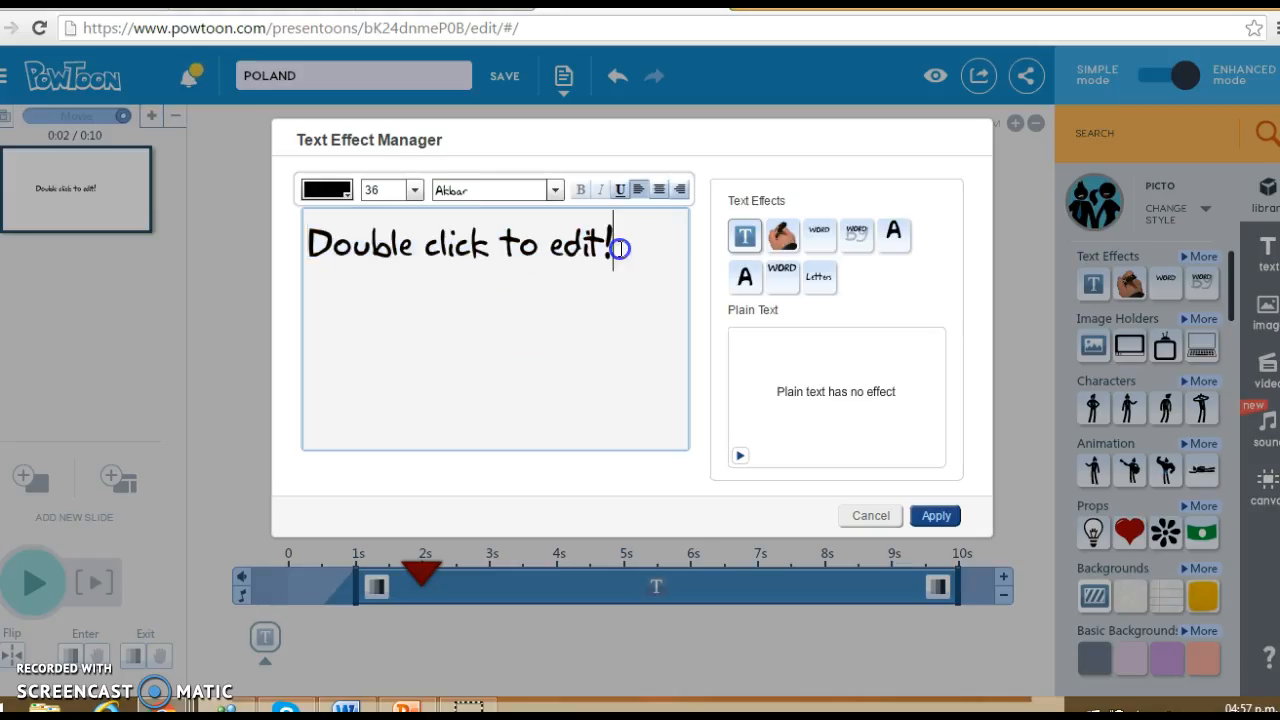
left_click_drag(601, 247, 317, 268)
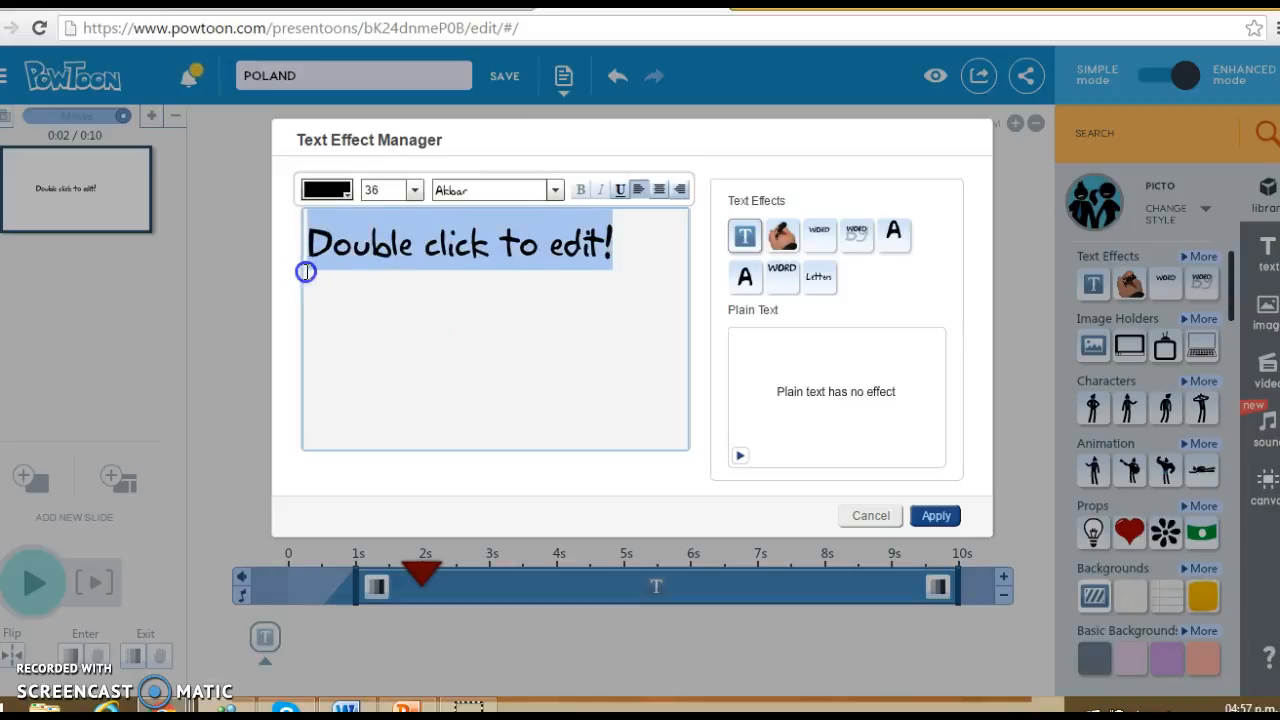
type("HAVE ")
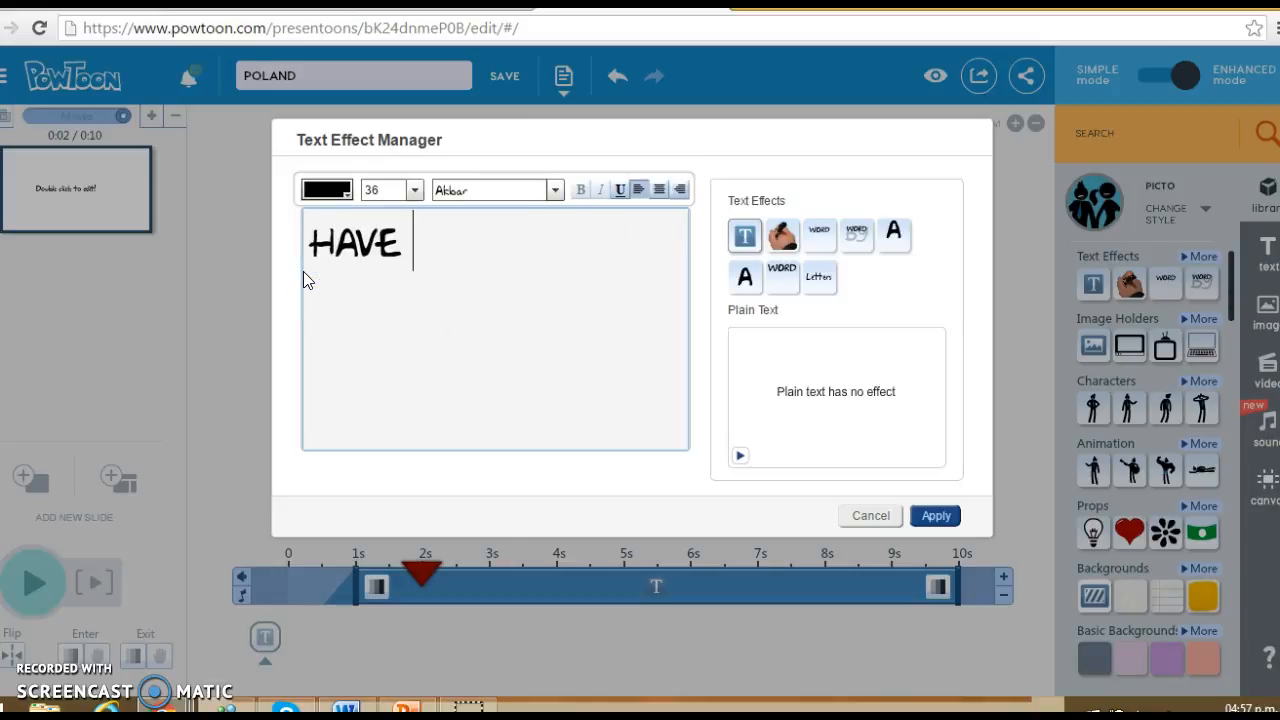
type("YOU EVER BEEN")
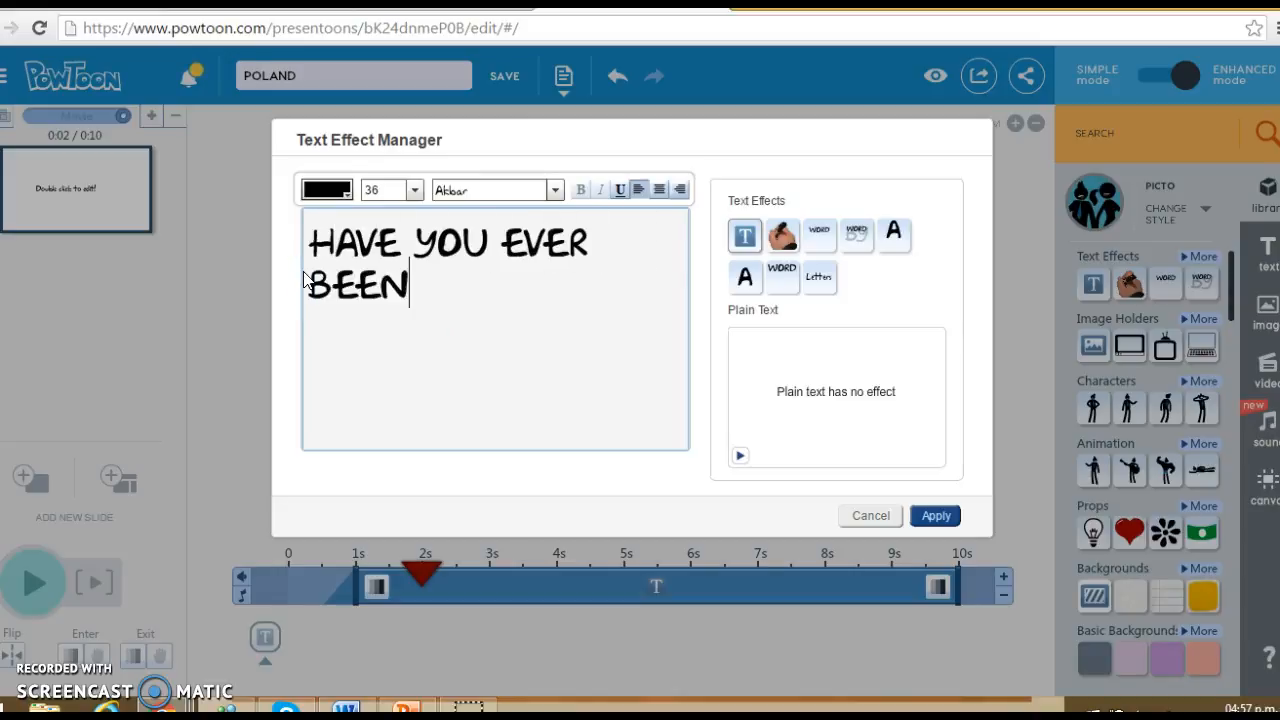
type(" TO POL")
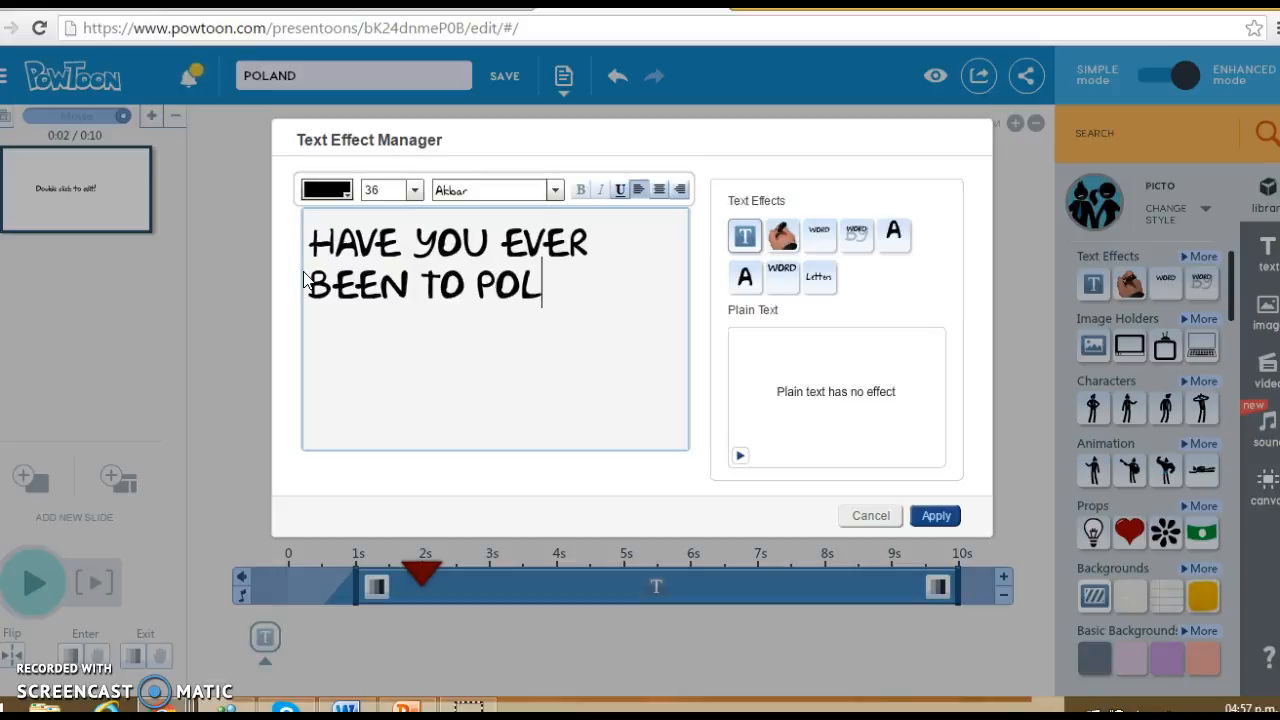
type("AND?")
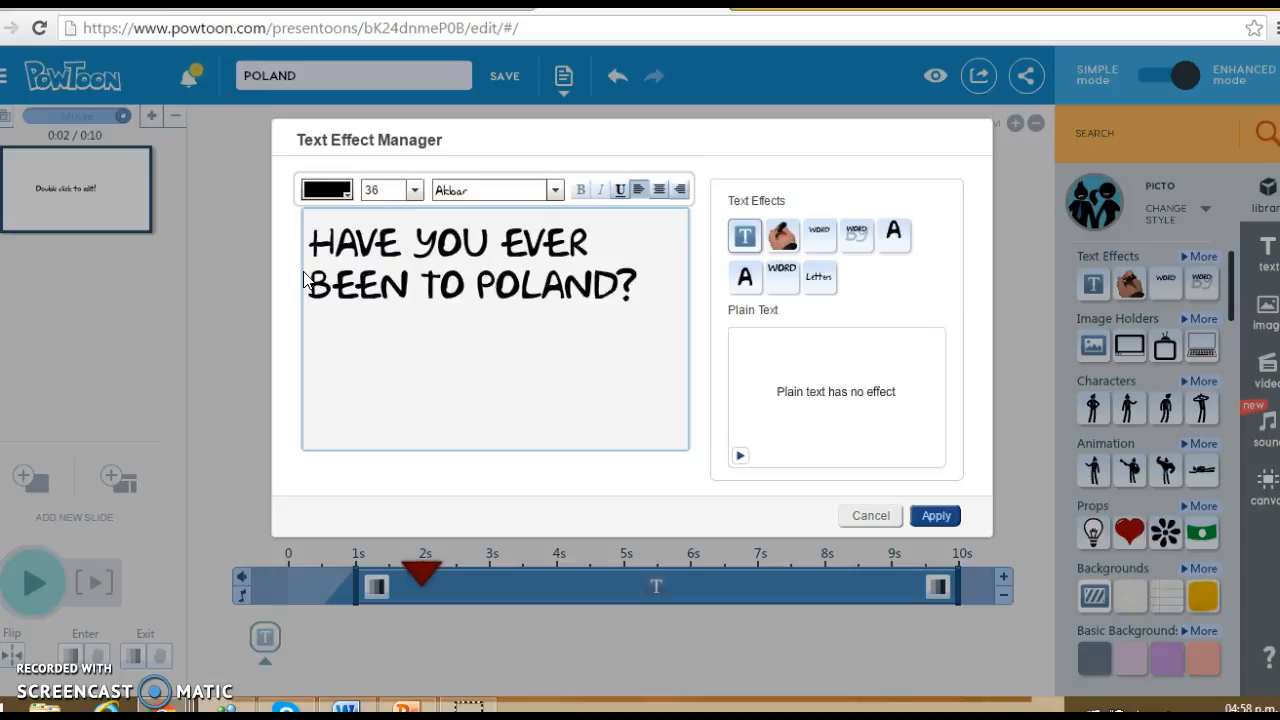
left_click(327, 254)
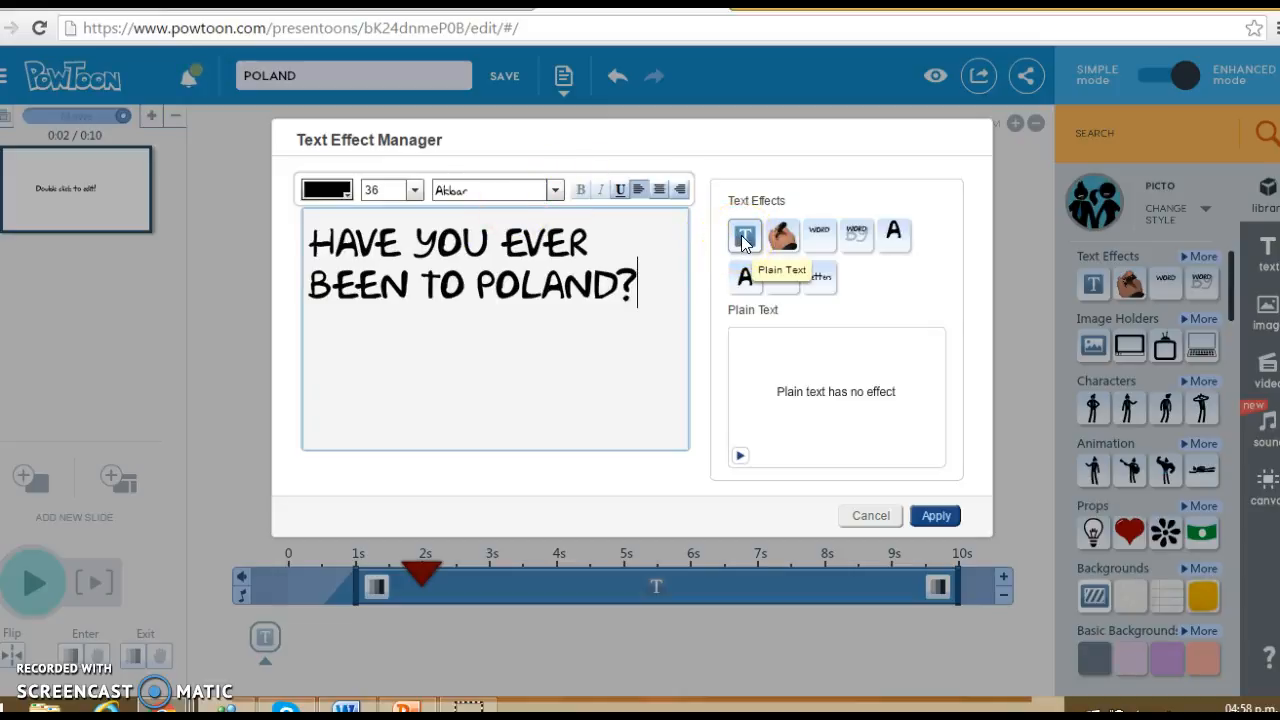
Preview the available text effects for the question, from Hand writing and Words appearing through Words fading and Letters Appearing.
left_click(782, 238)
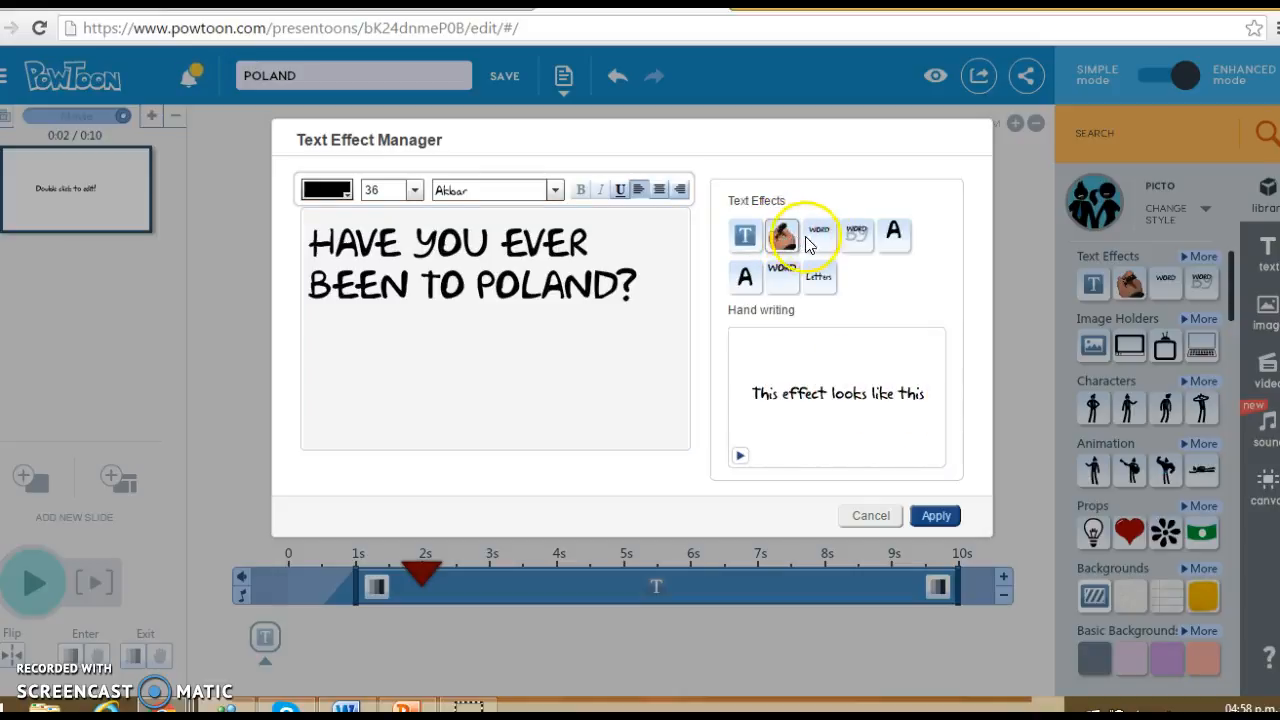
left_click(819, 239)
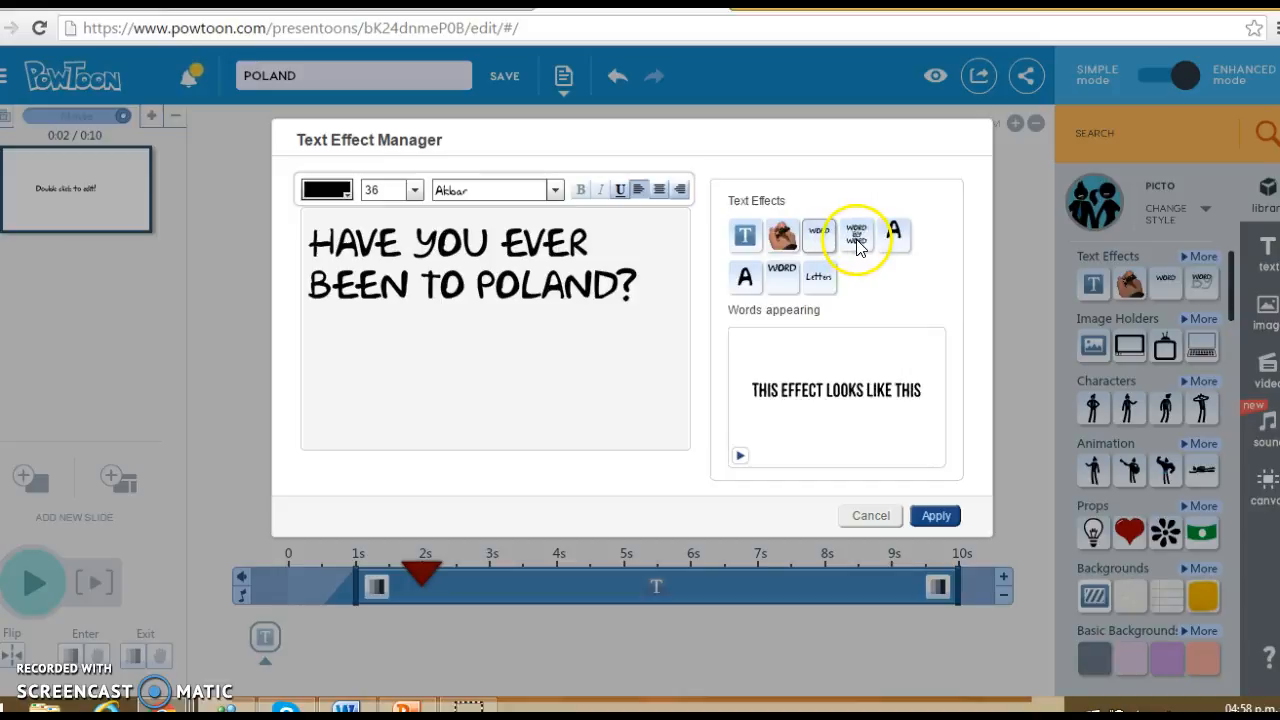
left_click(891, 242)
left_click(741, 285)
left_click(783, 283)
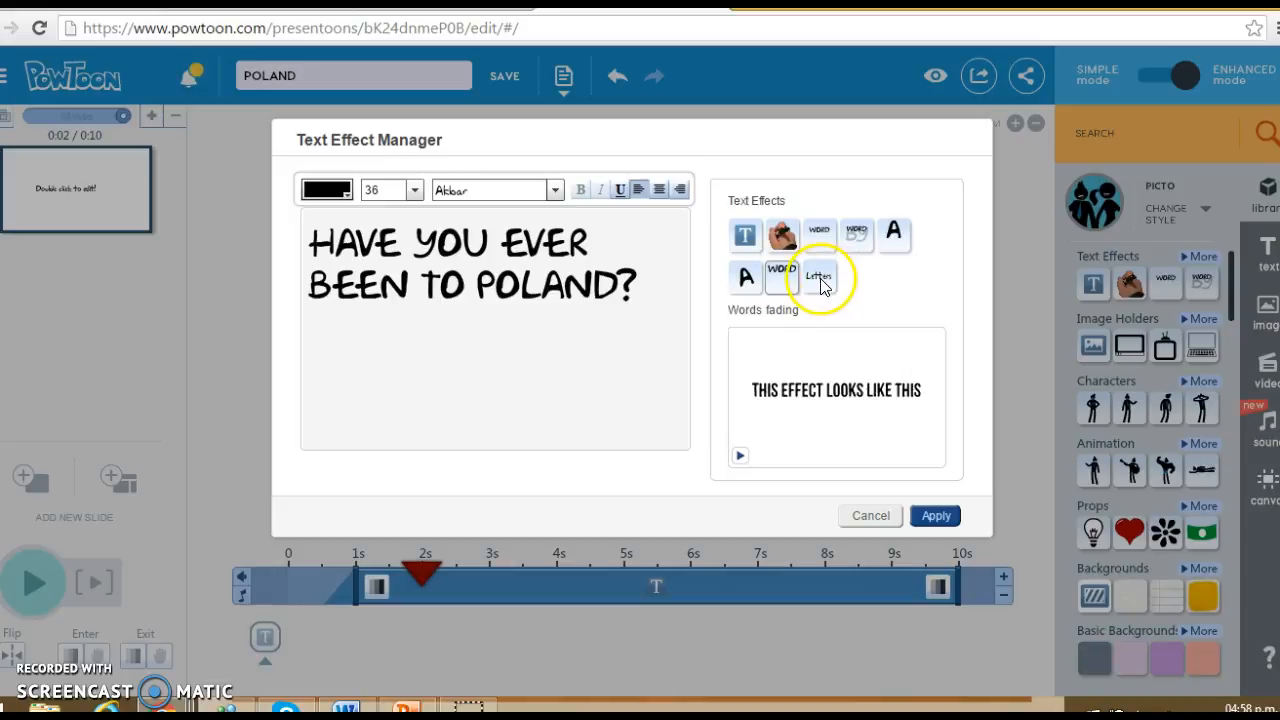
left_click(820, 281)
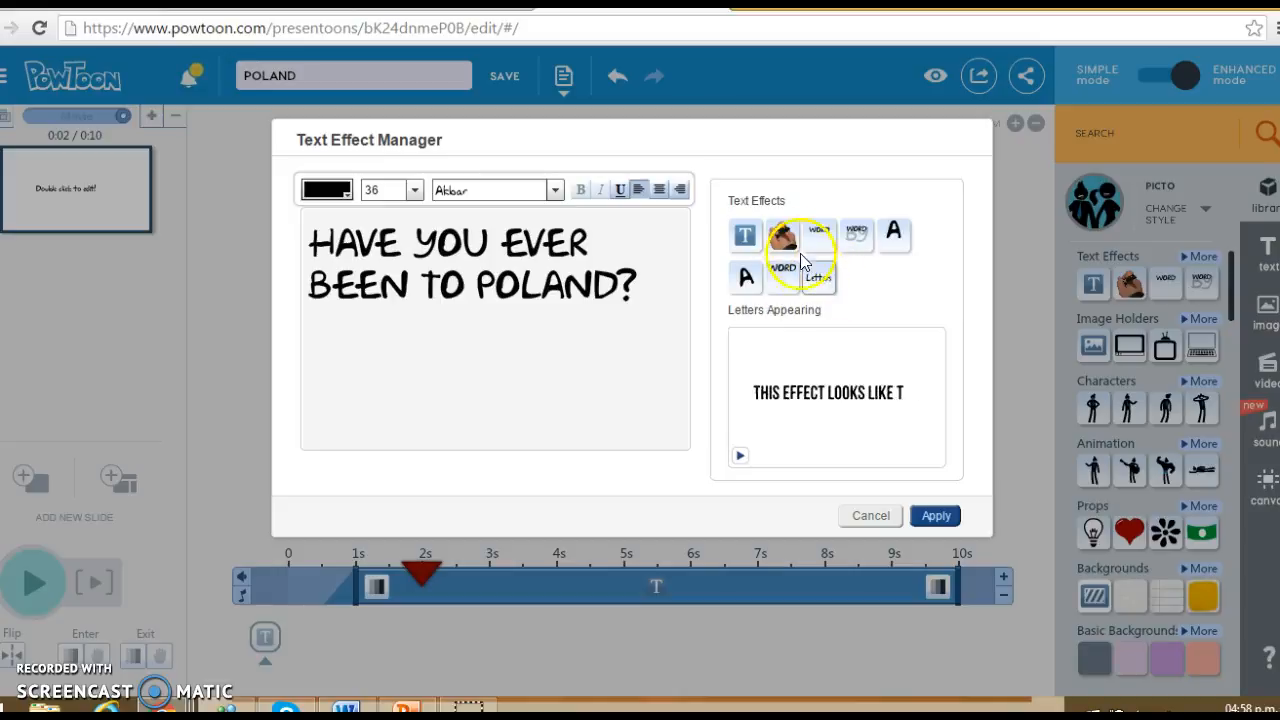
Choose the Hand writing effect for the question, check the available fonts while keeping Akbar, and apply the text settings.
left_click(785, 237)
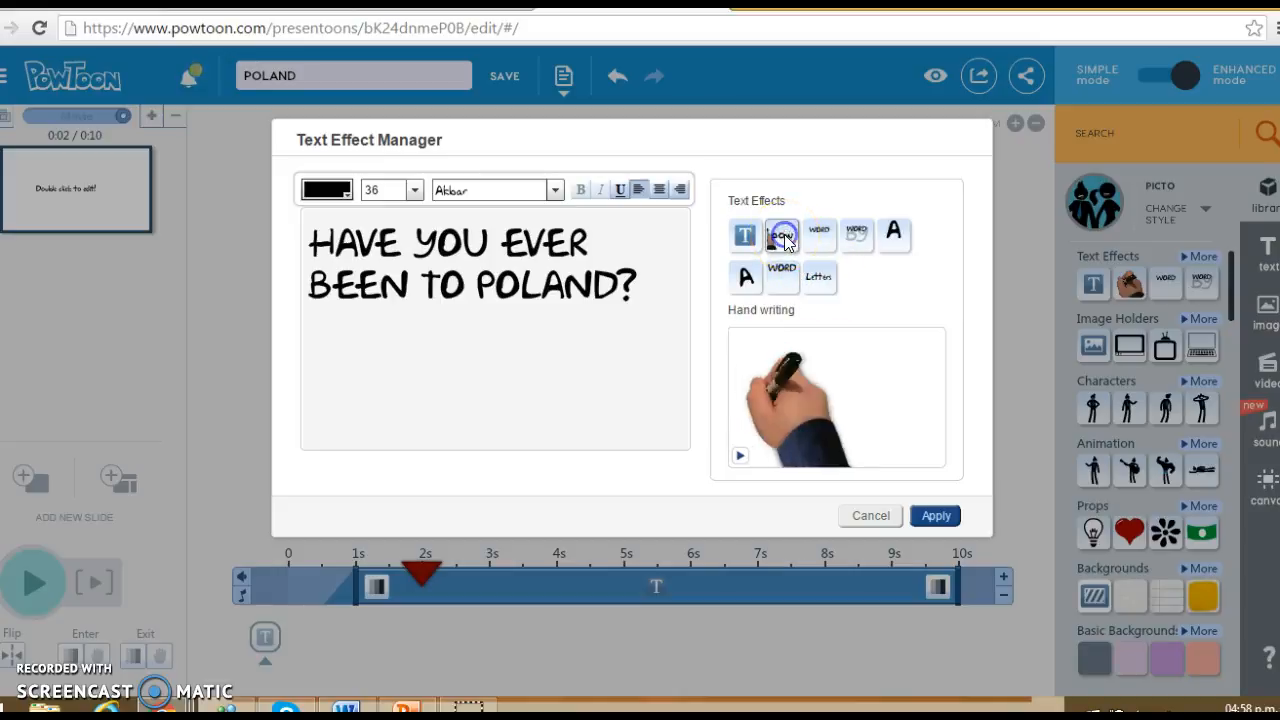
left_click(408, 270)
left_click(461, 280)
left_click(416, 193)
left_click(461, 193)
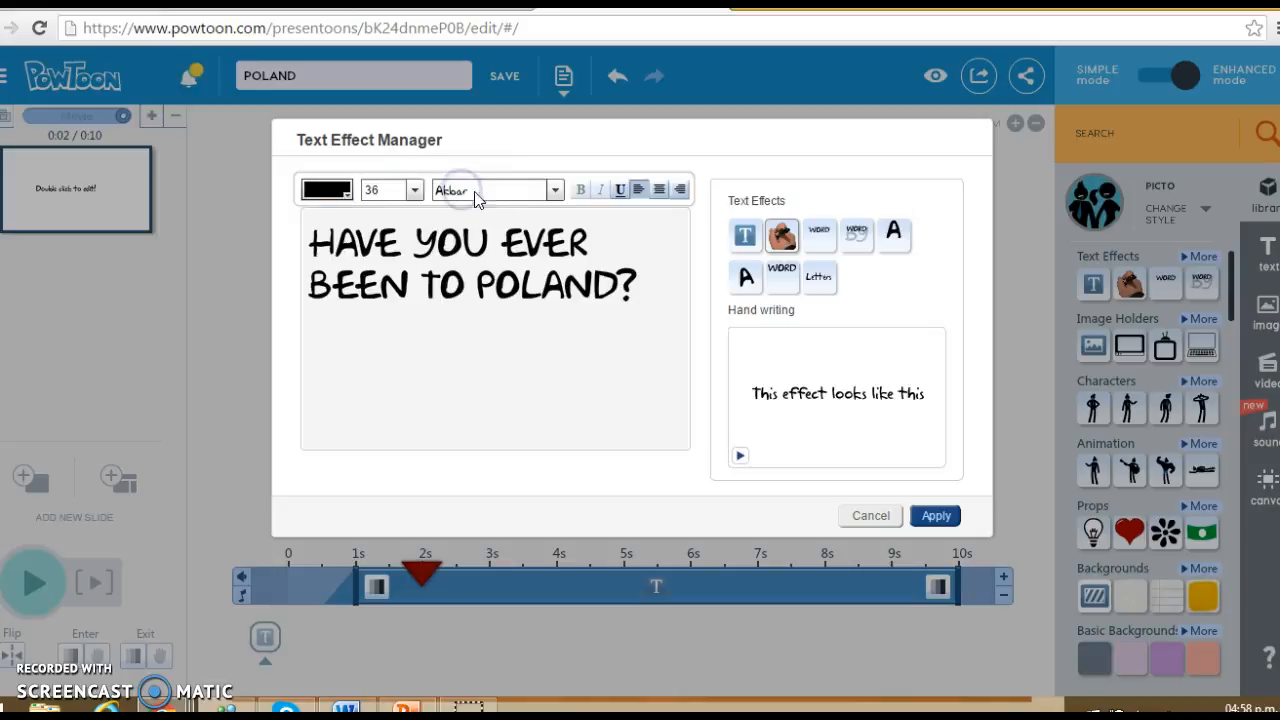
left_click(556, 191)
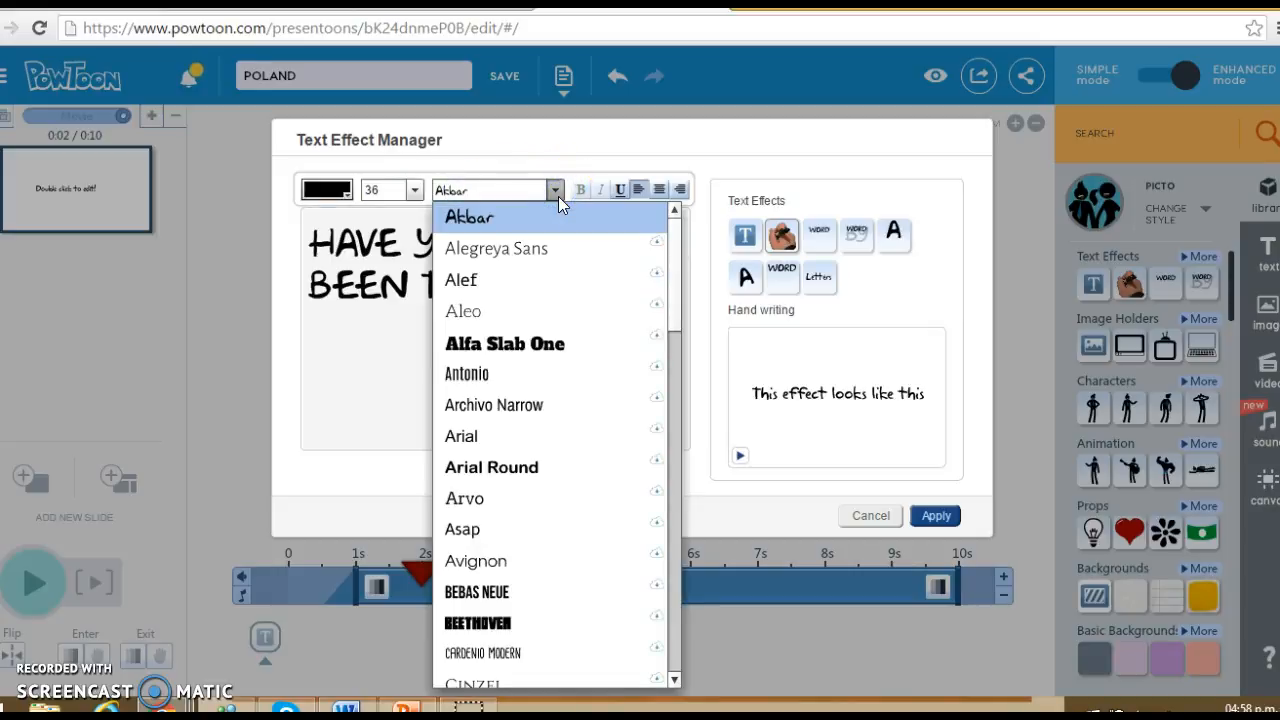
left_click(558, 196)
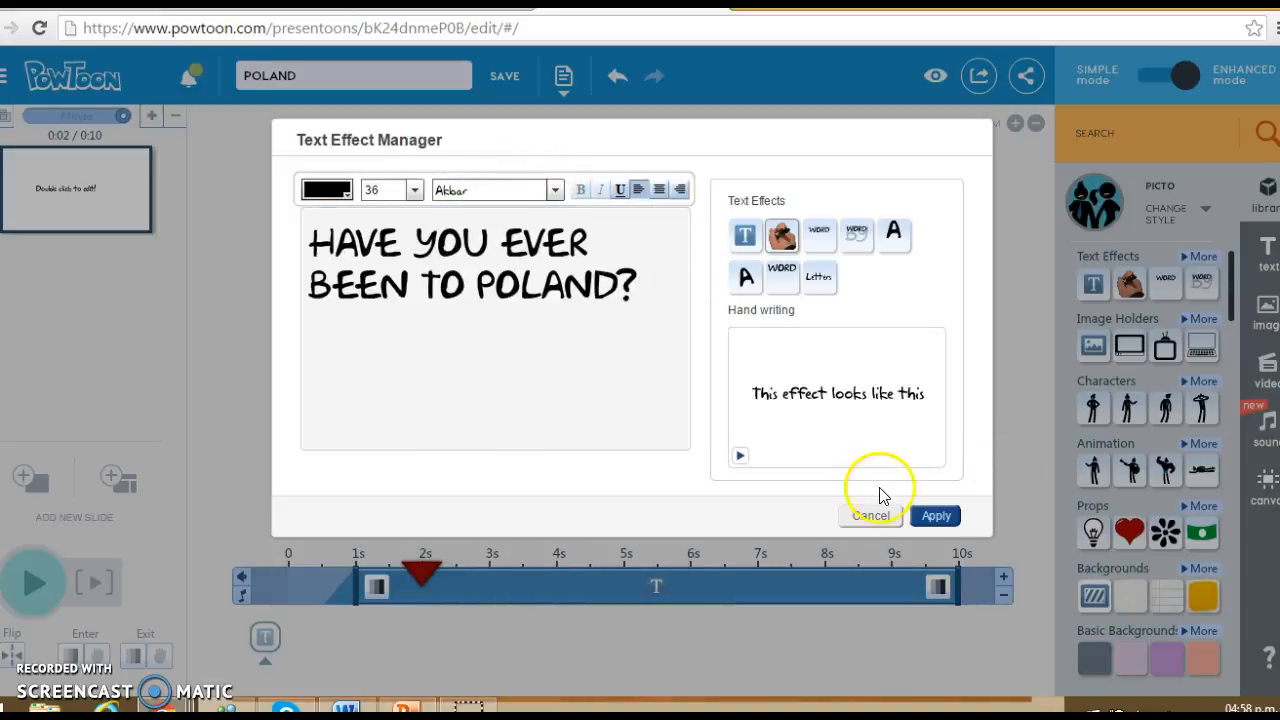
left_click(936, 517)
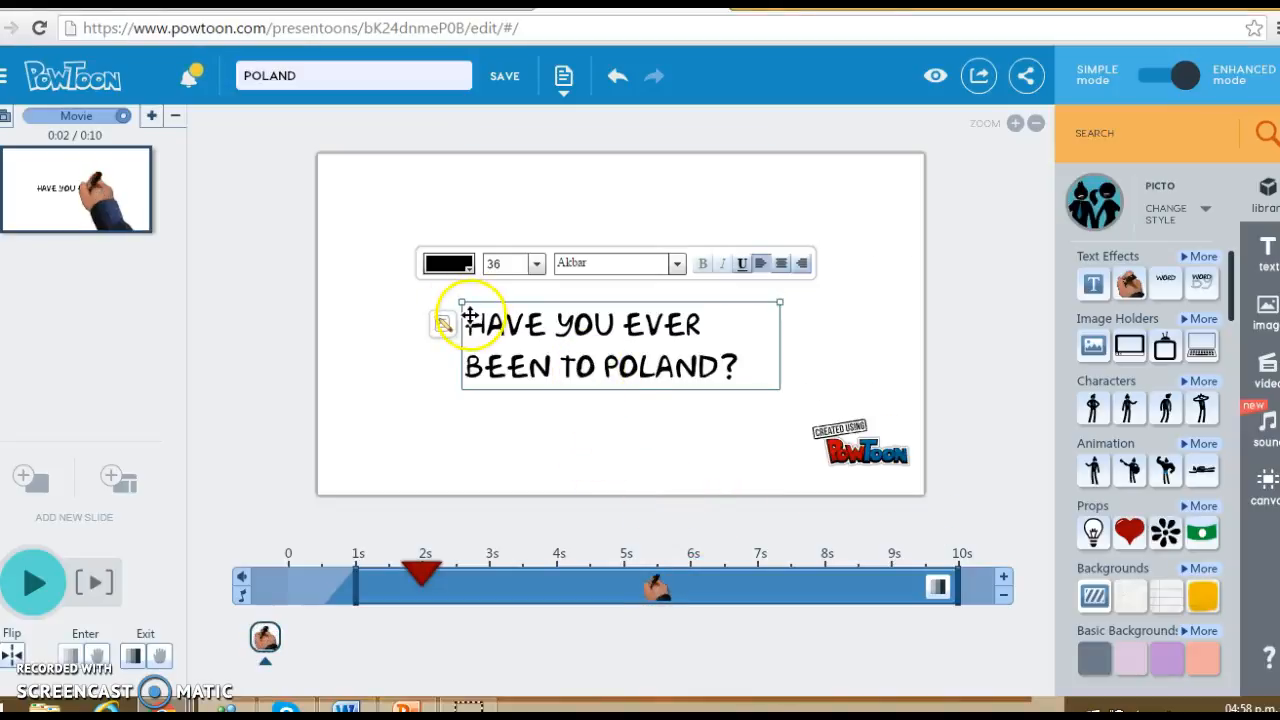
Move the question text up into the upper half of the slide and deselect it.
left_click_drag(480, 320, 466, 251)
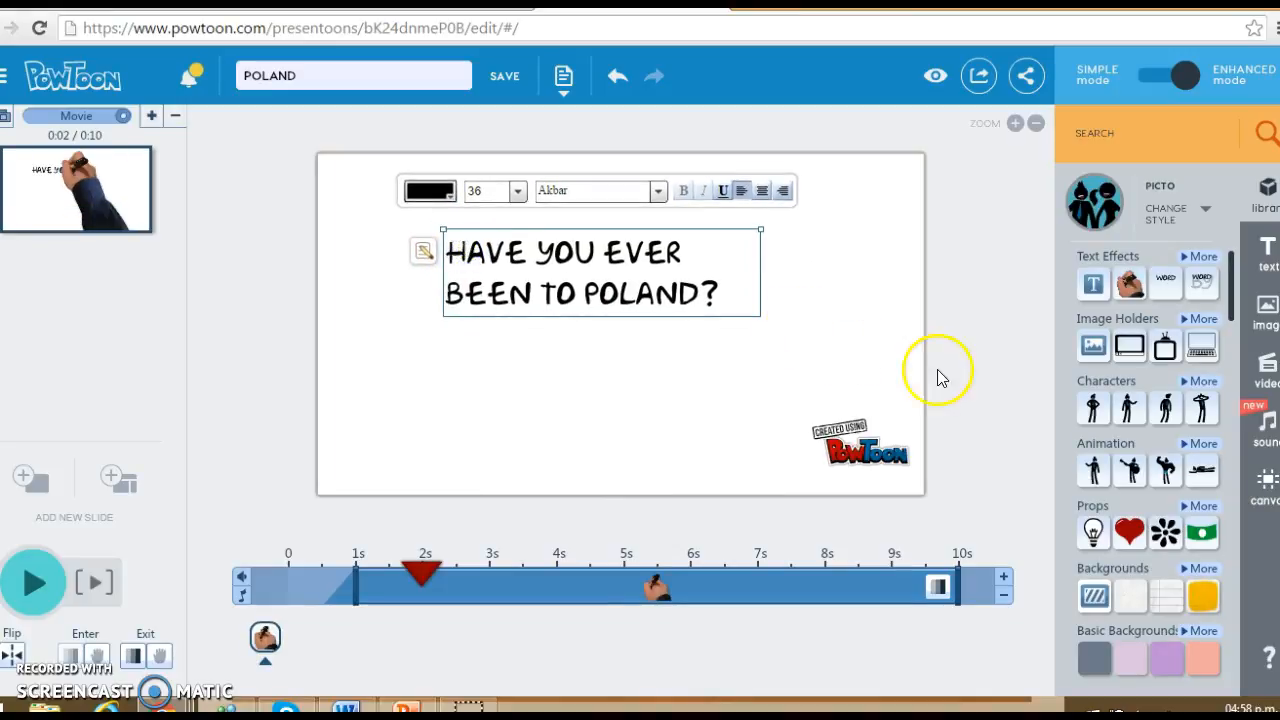
left_click(757, 316)
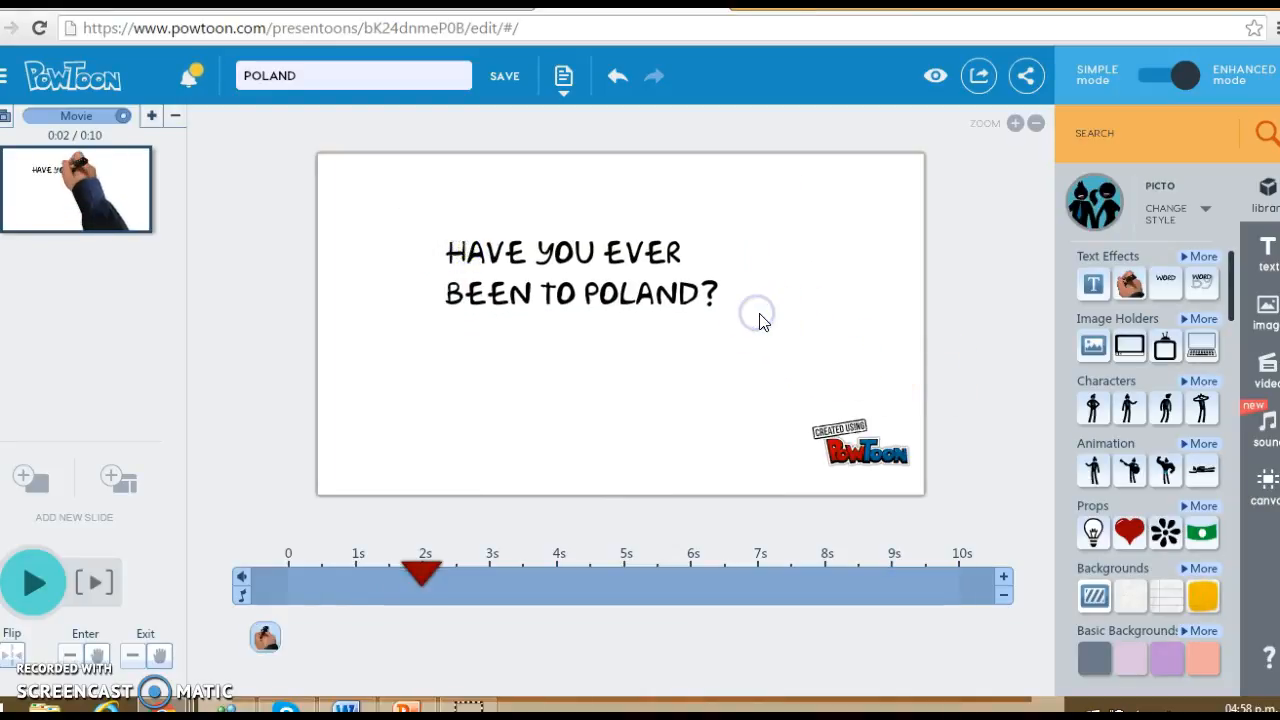
left_click(882, 313)
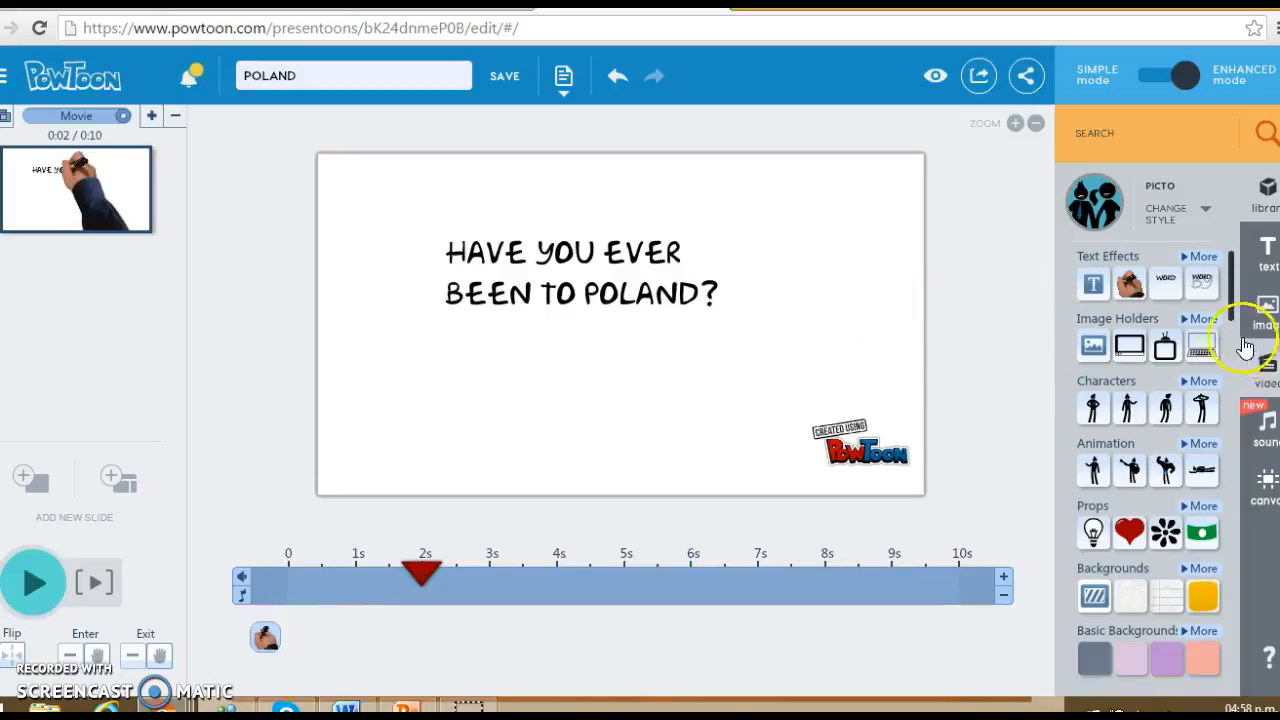
Add a plain image holder to the slide to open the personal image library.
left_click_drag(1233, 310, 1225, 360)
left_click(1094, 325)
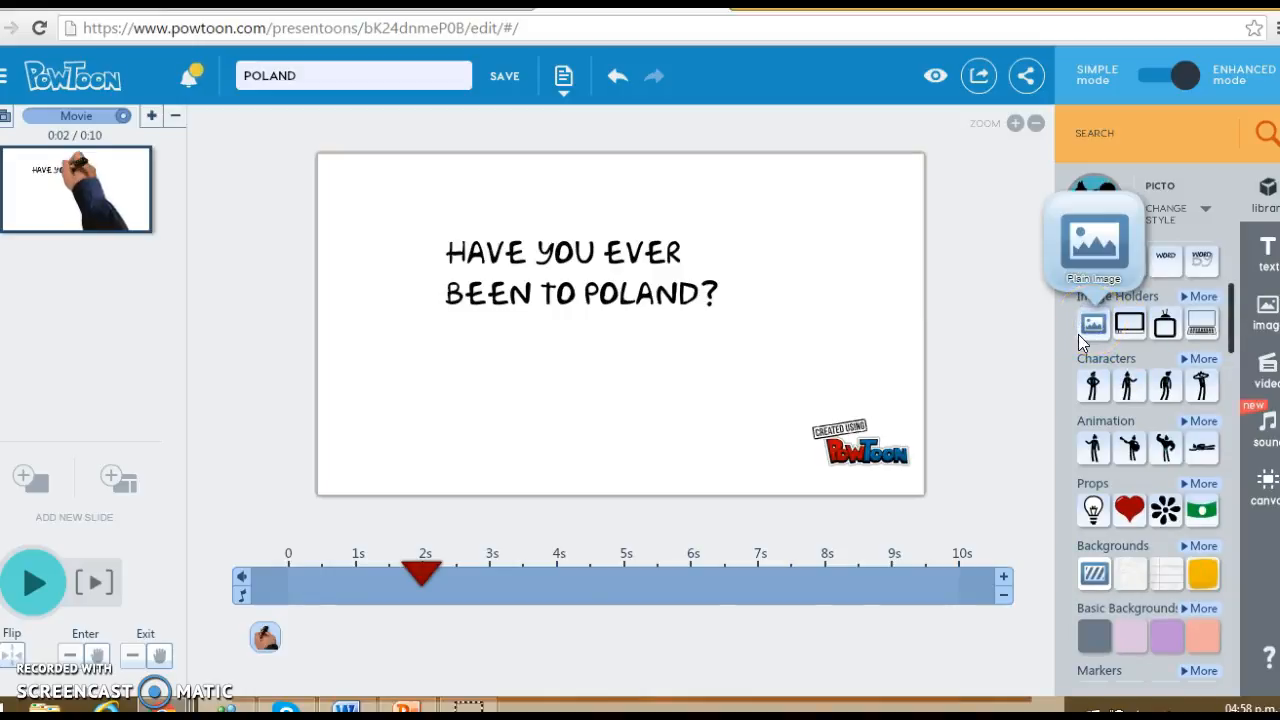
left_click(1082, 336)
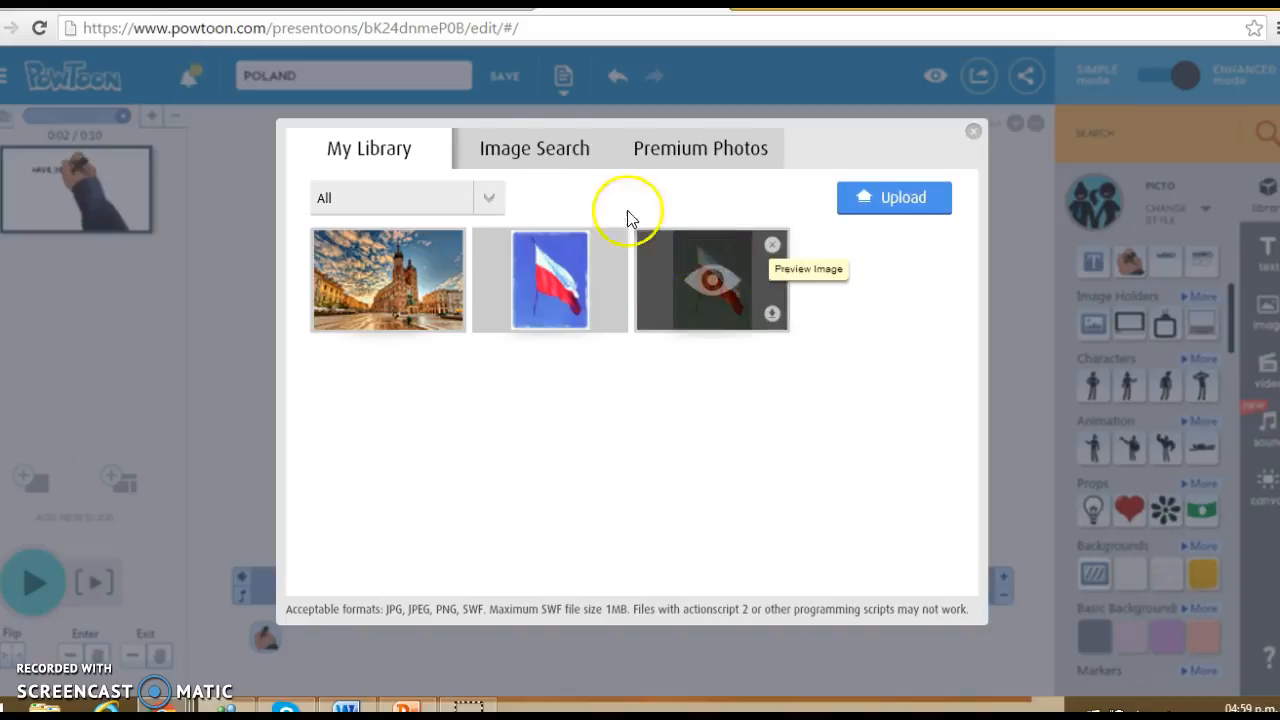
Search the online images for "poland" and look through the pictures.
left_click(525, 152)
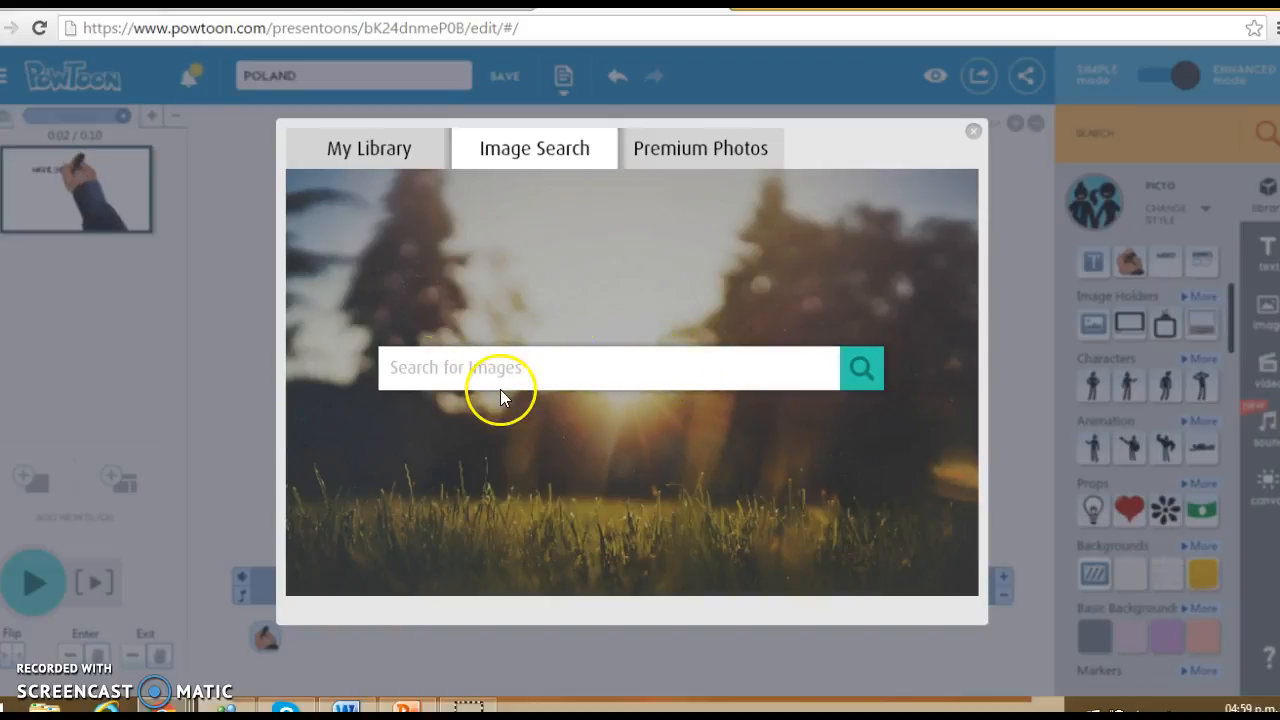
left_click(424, 366)
type("poland")
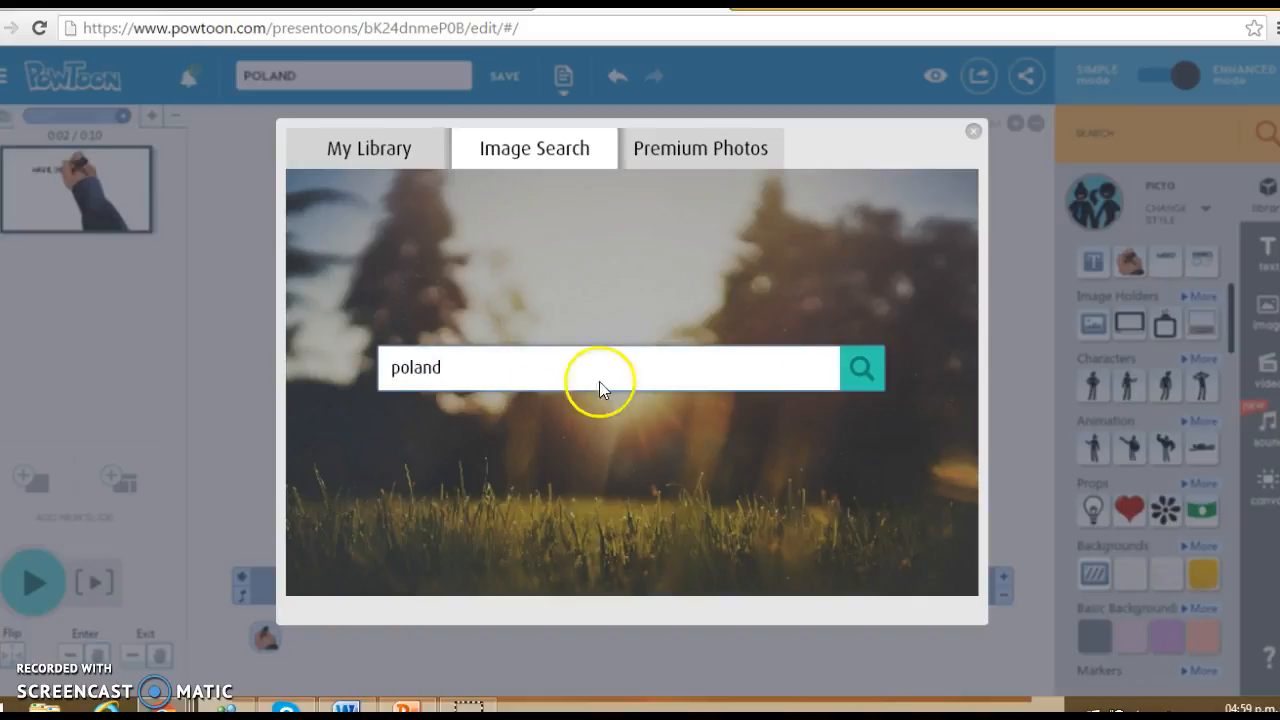
left_click(862, 367)
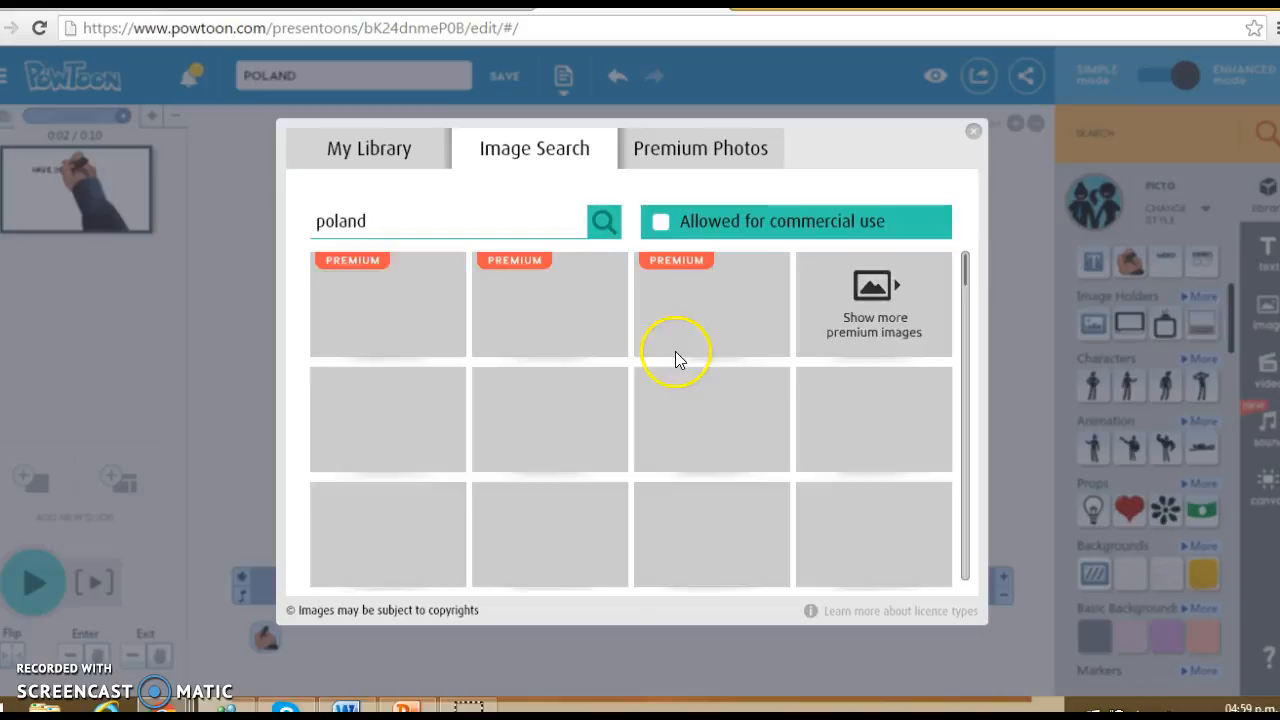
left_click_drag(966, 280, 974, 386)
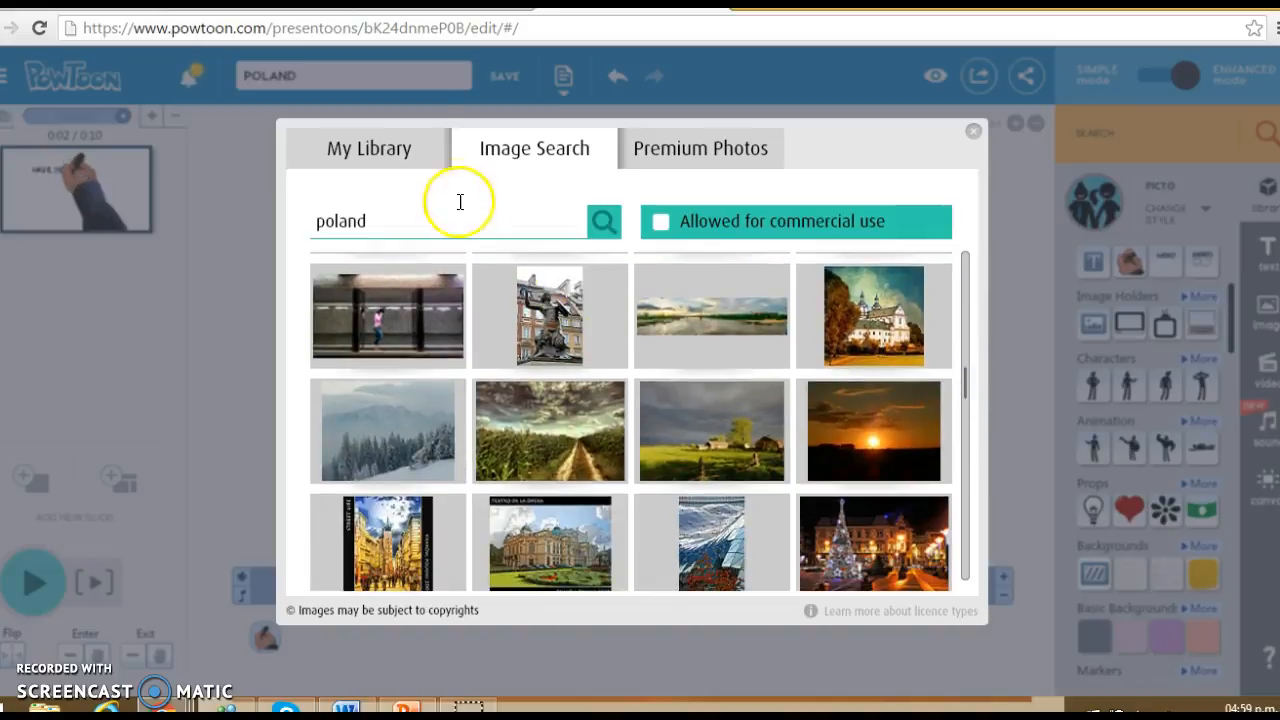
Insert the painted Polish flag on grey-green from the personal image library as the slide's background.
left_click(390, 160)
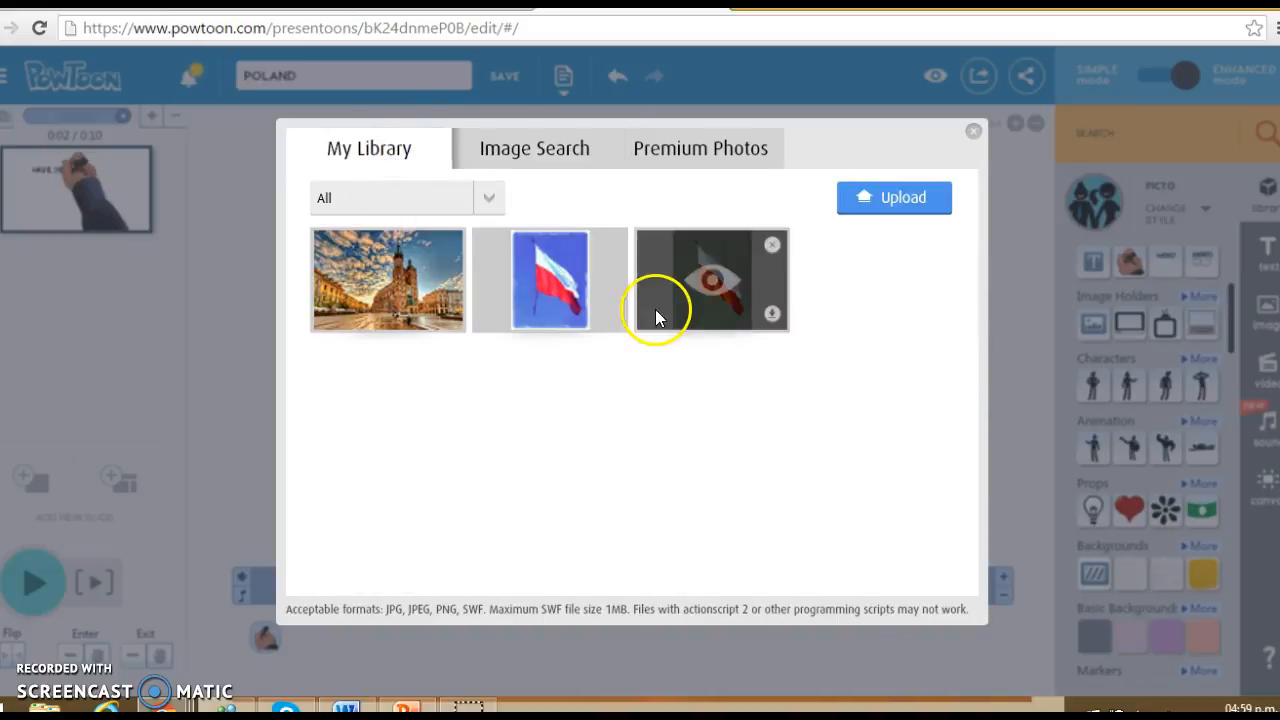
left_click(710, 282)
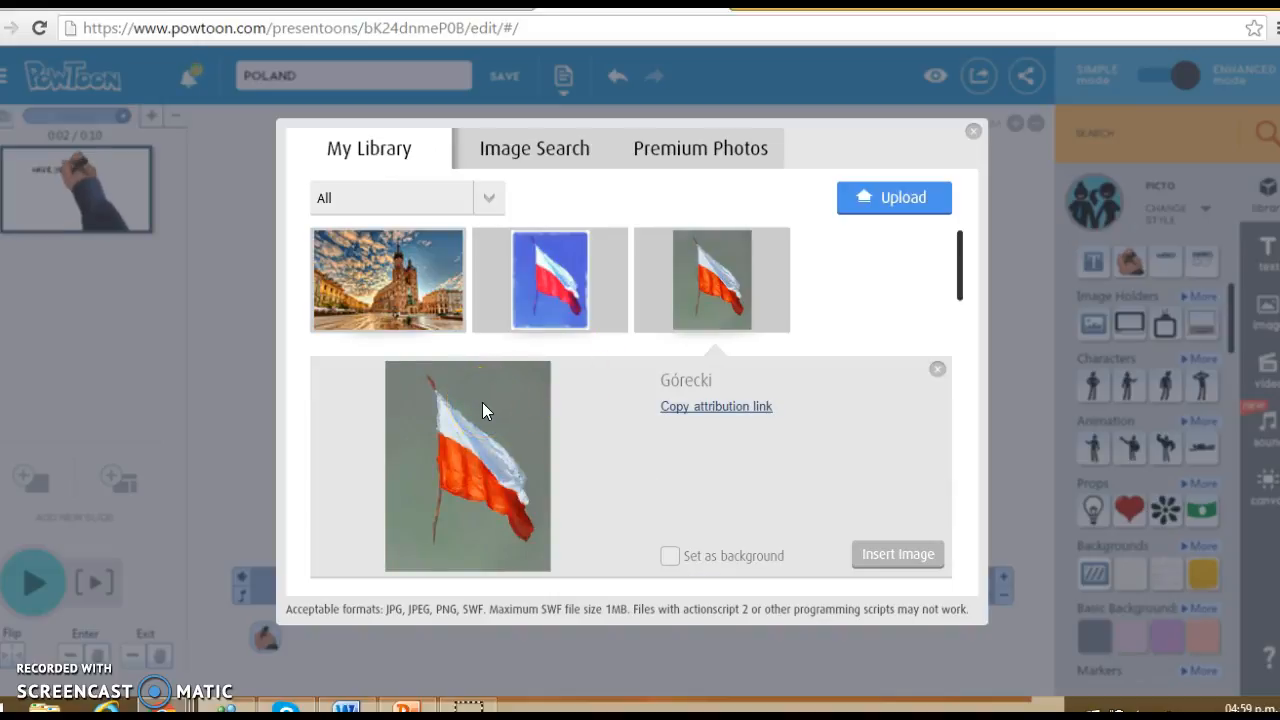
left_click(913, 560)
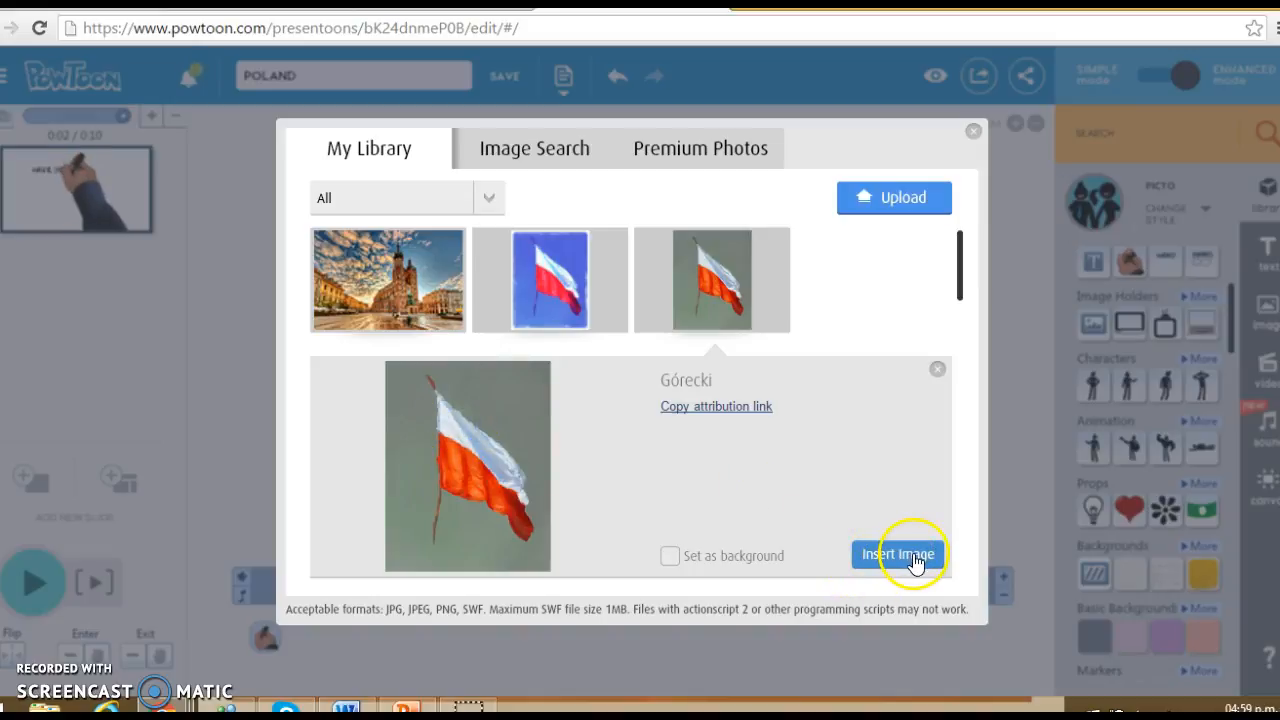
left_click(672, 560)
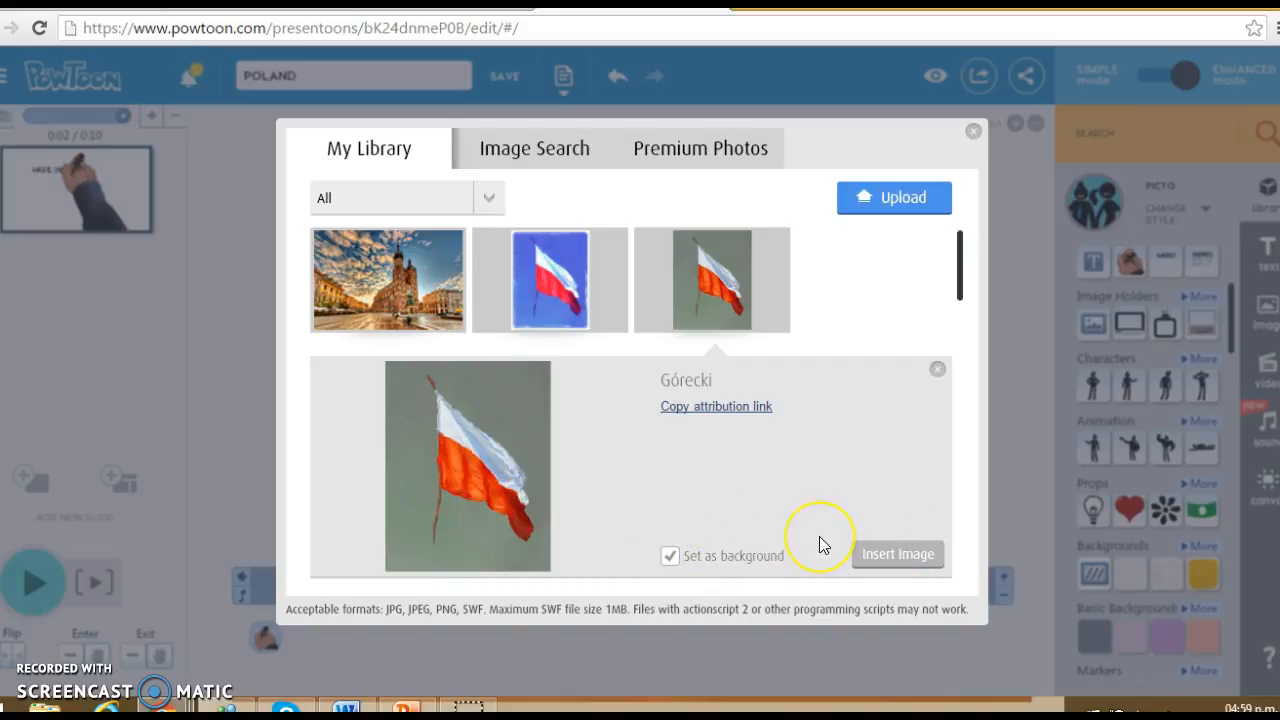
left_click(927, 555)
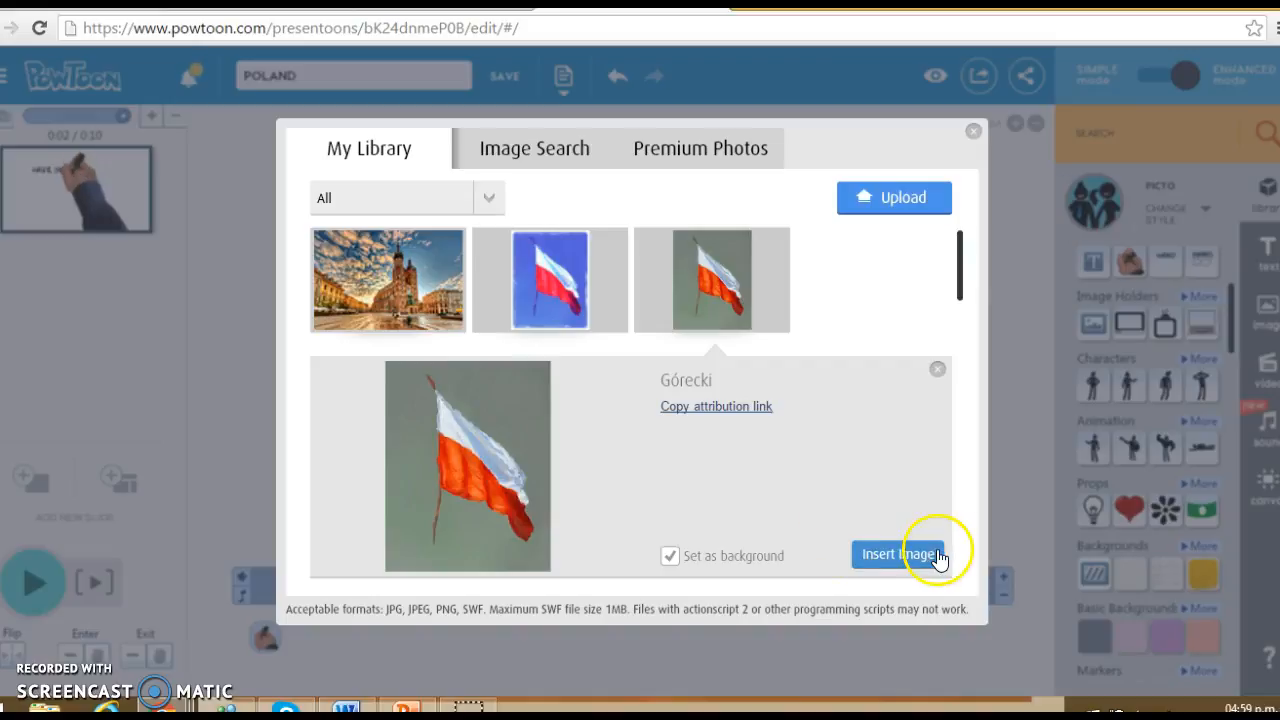
left_click(927, 556)
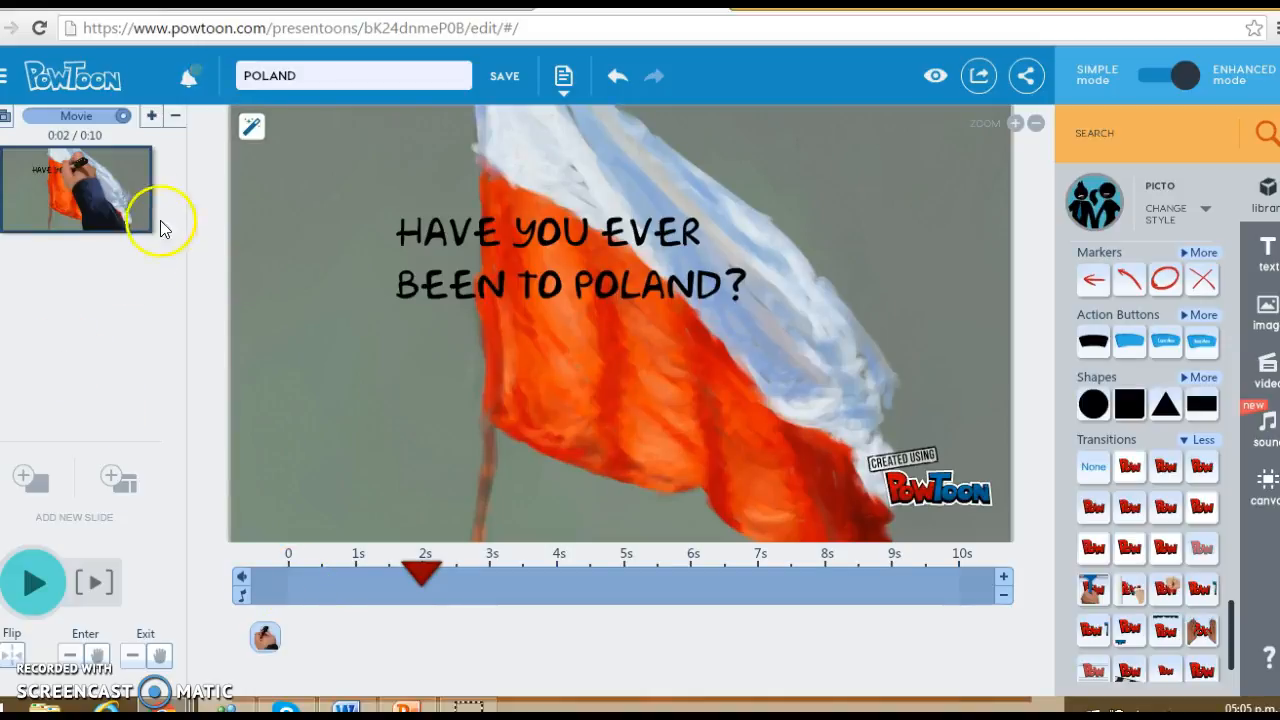
Add a second slide after the opening question, compare it with the first, and keep the new slide selected.
left_click(150, 122)
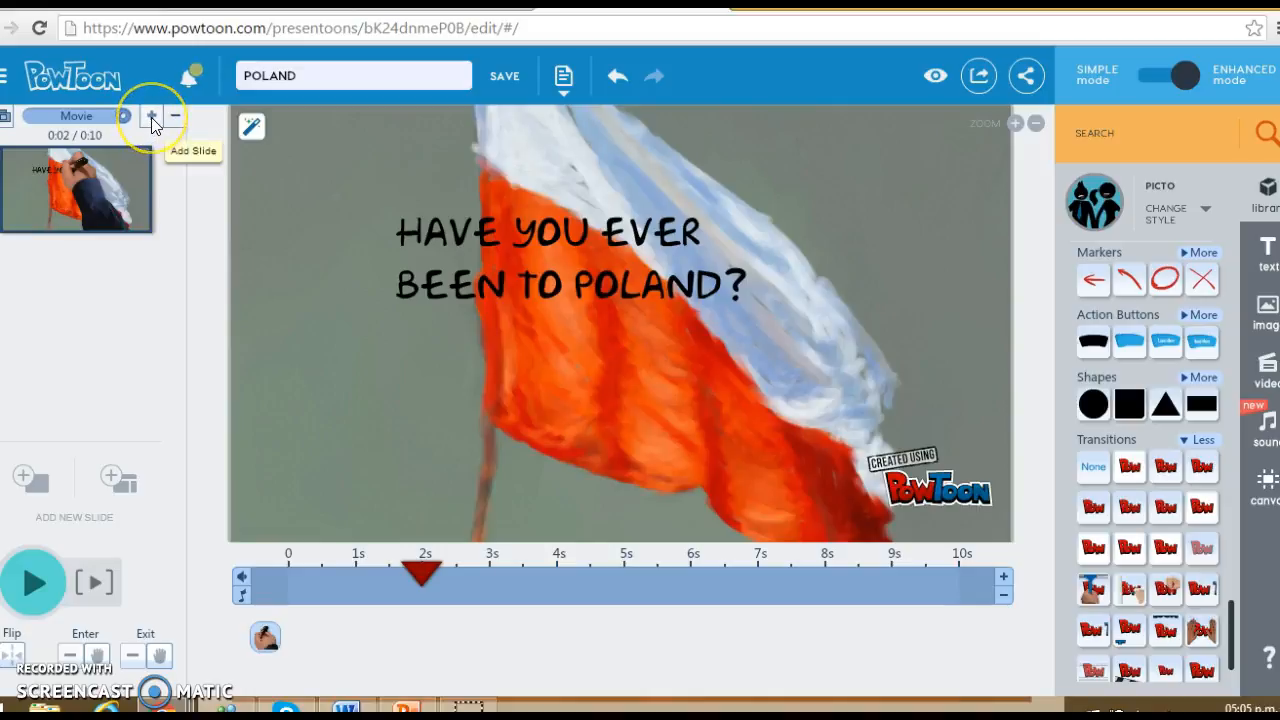
left_click(151, 118)
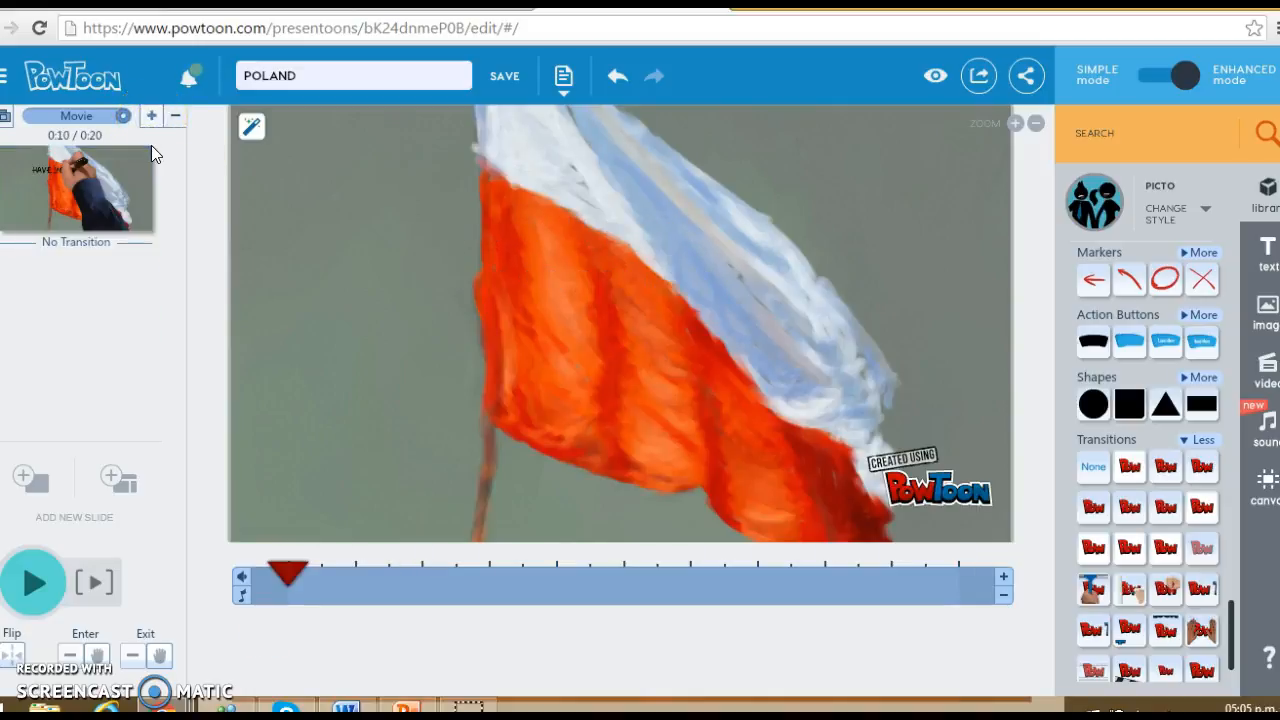
left_click(117, 178)
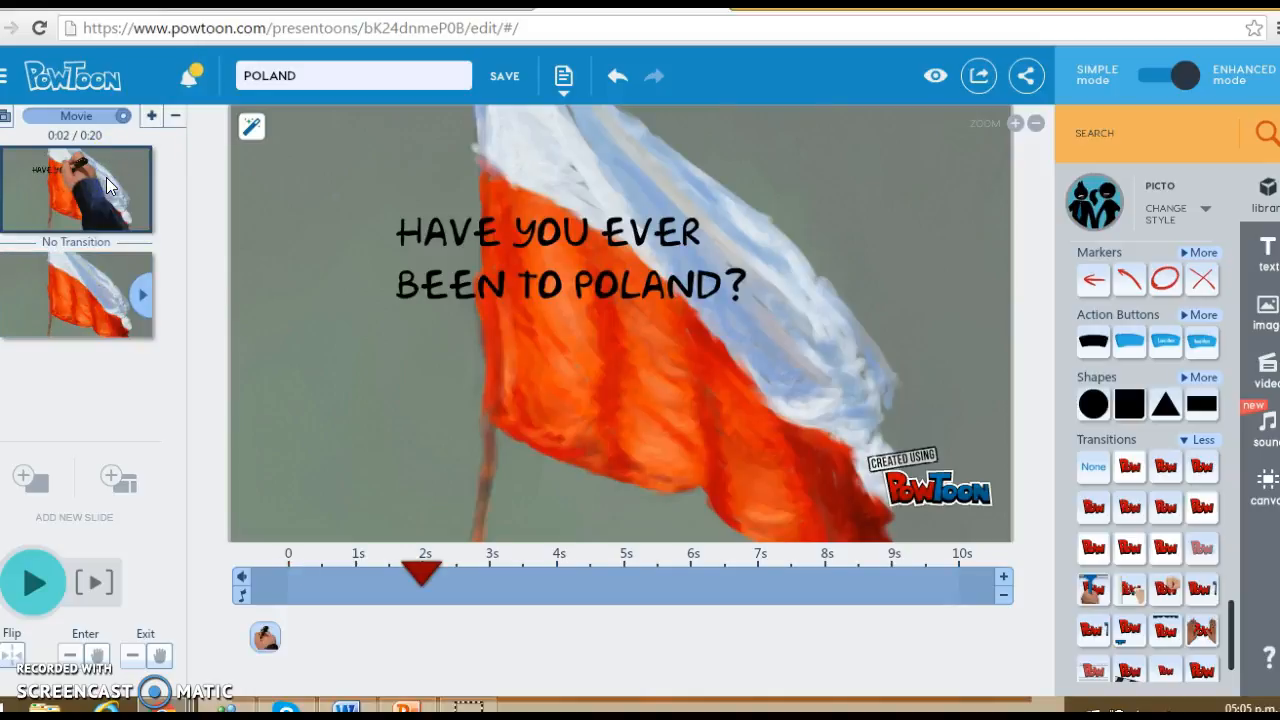
left_click(78, 283)
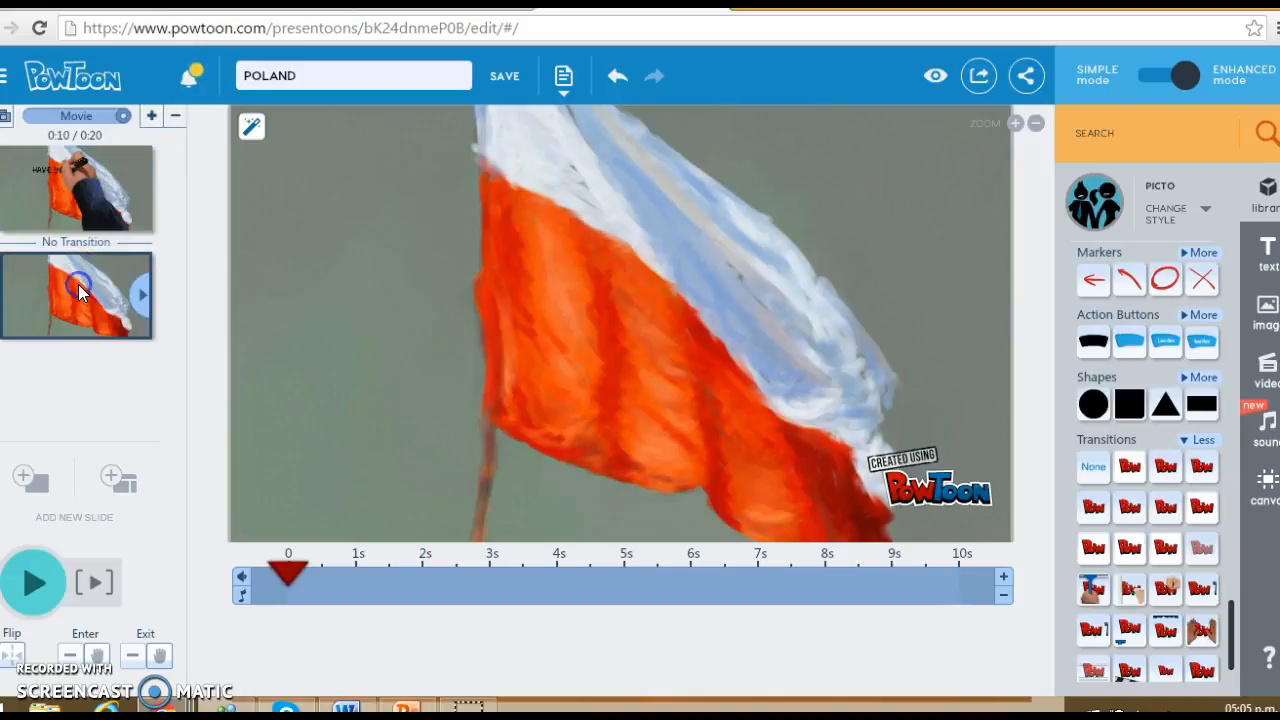
left_click(106, 276)
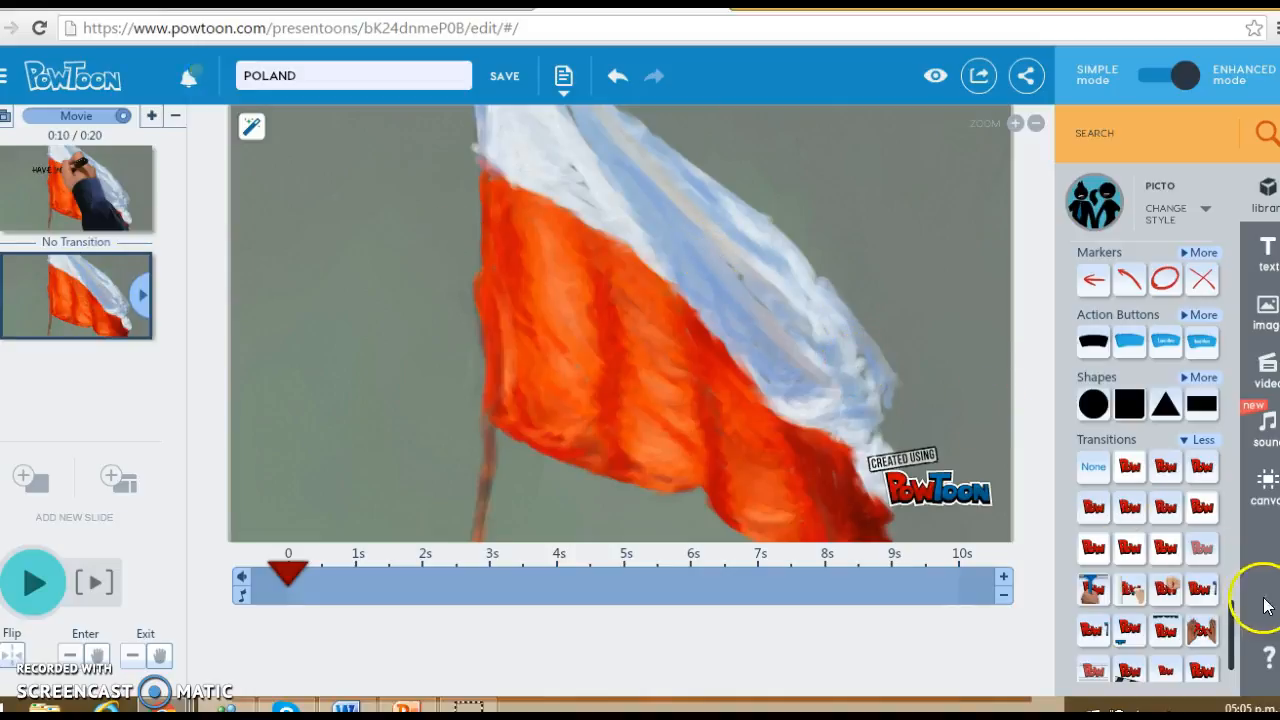
Replace the second slide's flag background with the plain light grey basic background and collapse the expanded background lists.
left_click_drag(1234, 614, 1231, 452)
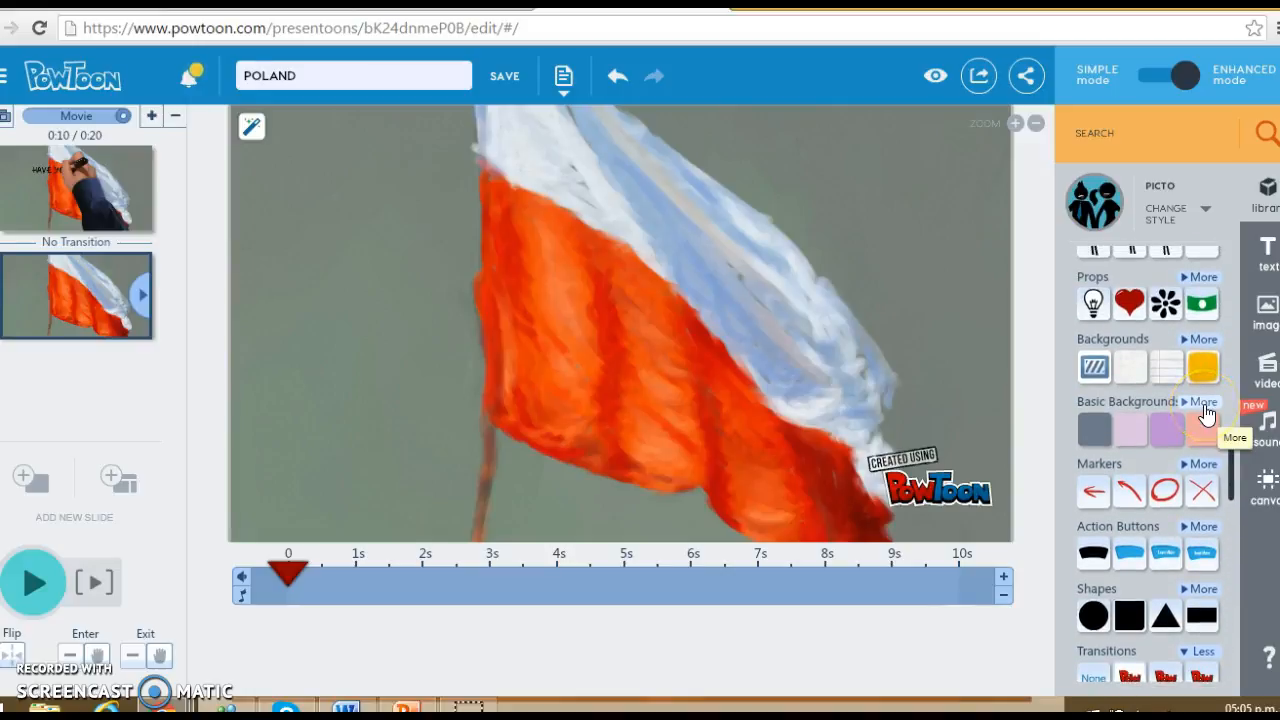
left_click(1200, 339)
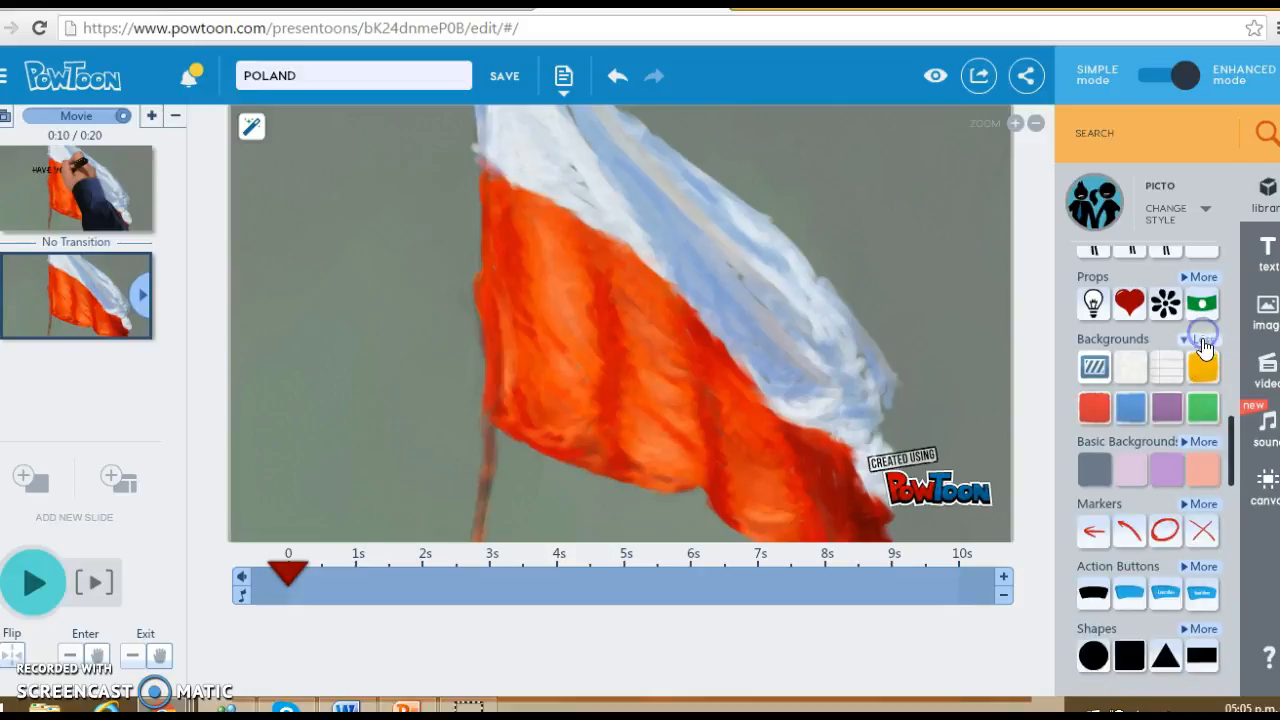
left_click(1205, 441)
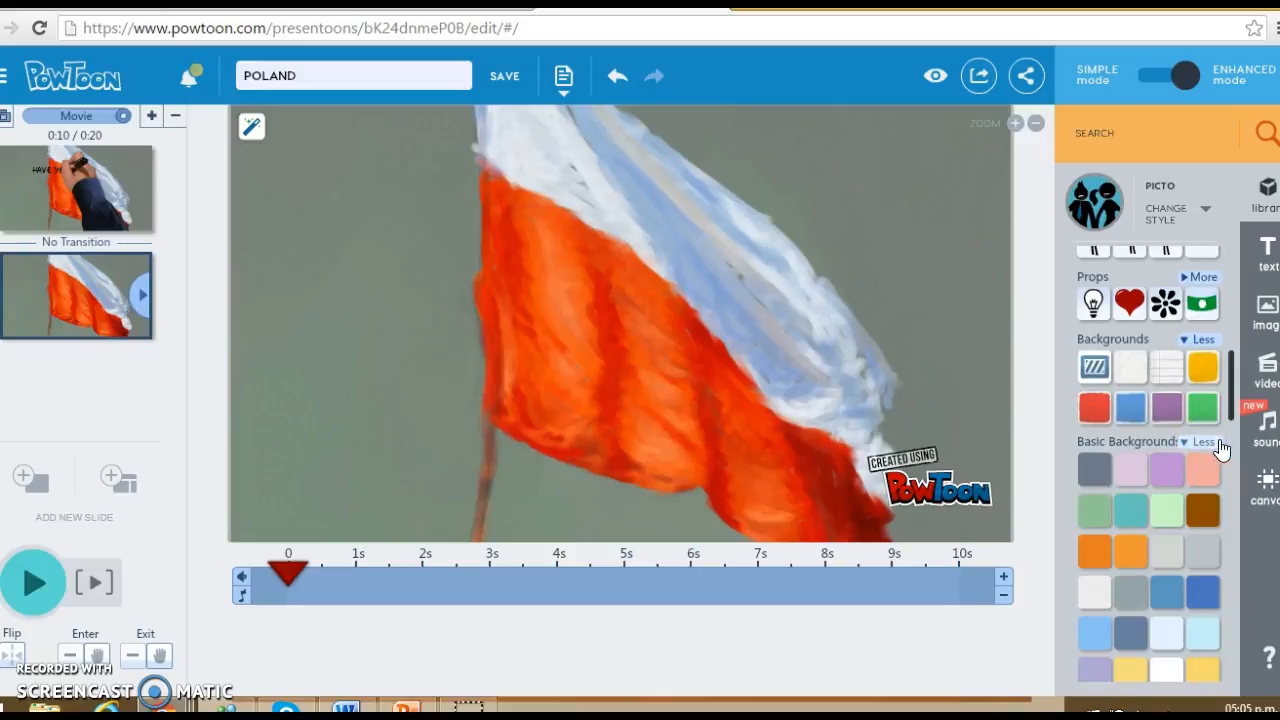
scroll(1230, 415, "down", 1)
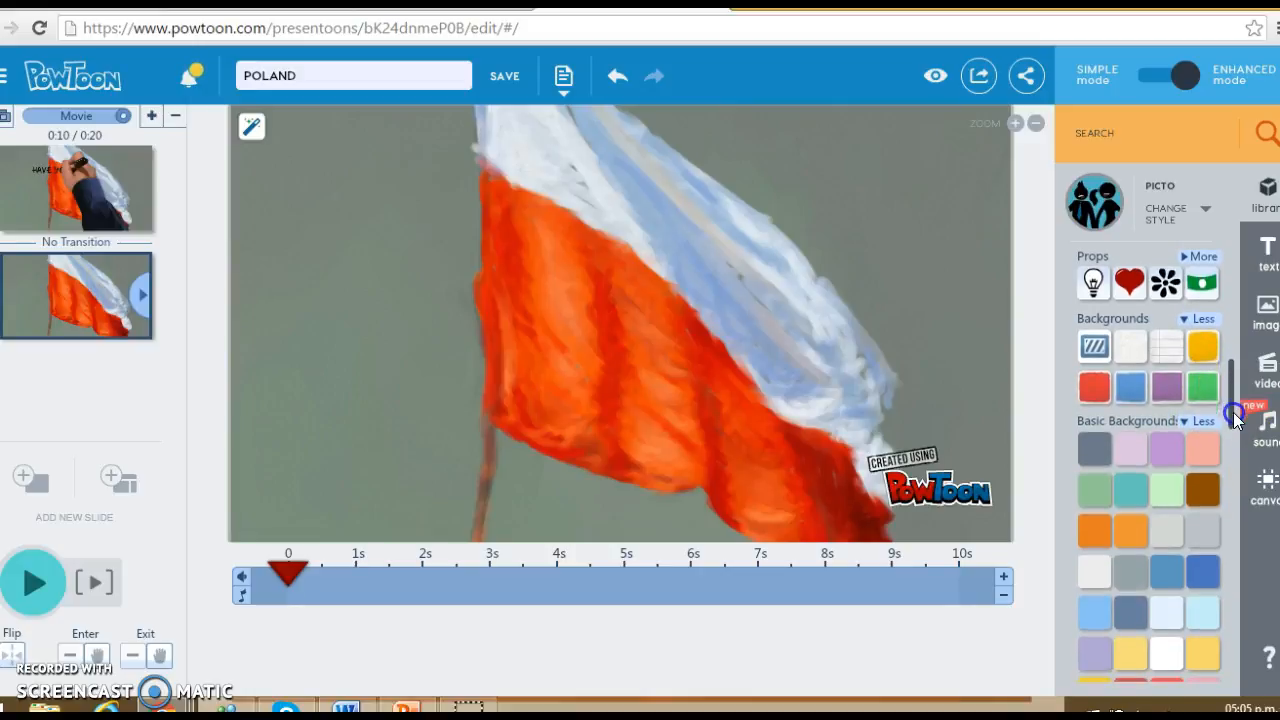
left_click(1096, 569)
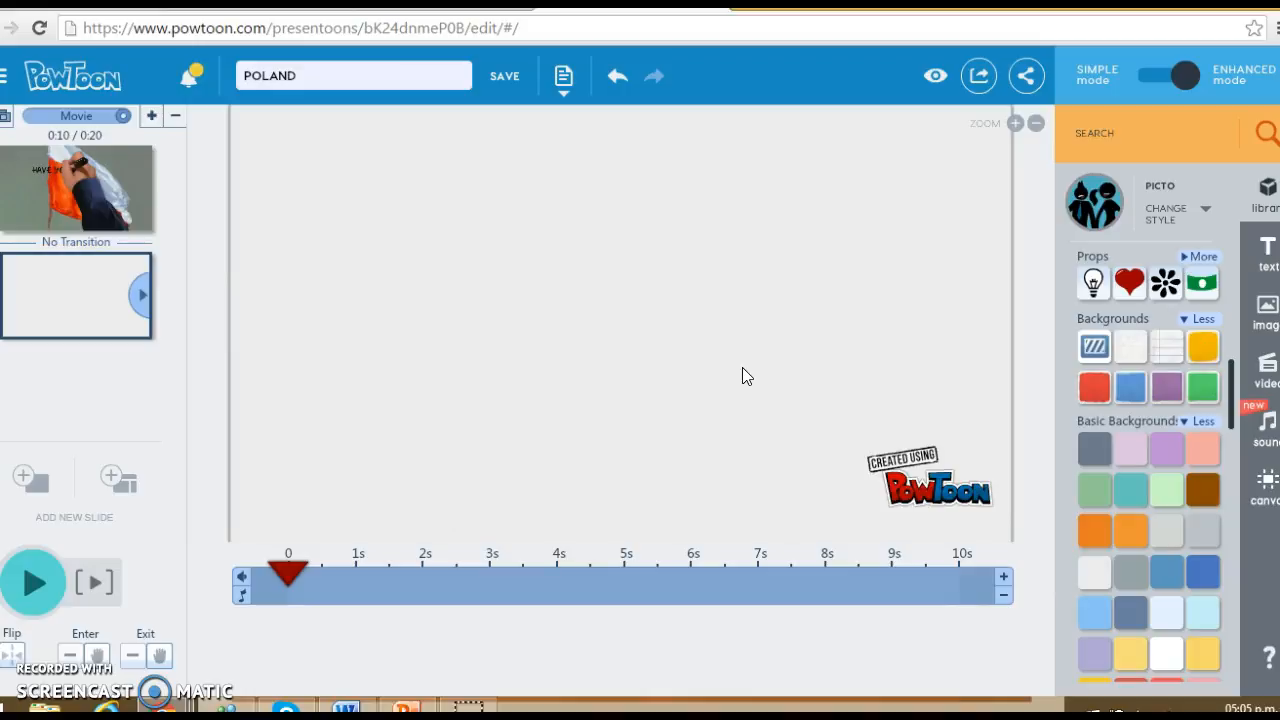
left_click(1207, 423)
left_click(1206, 320)
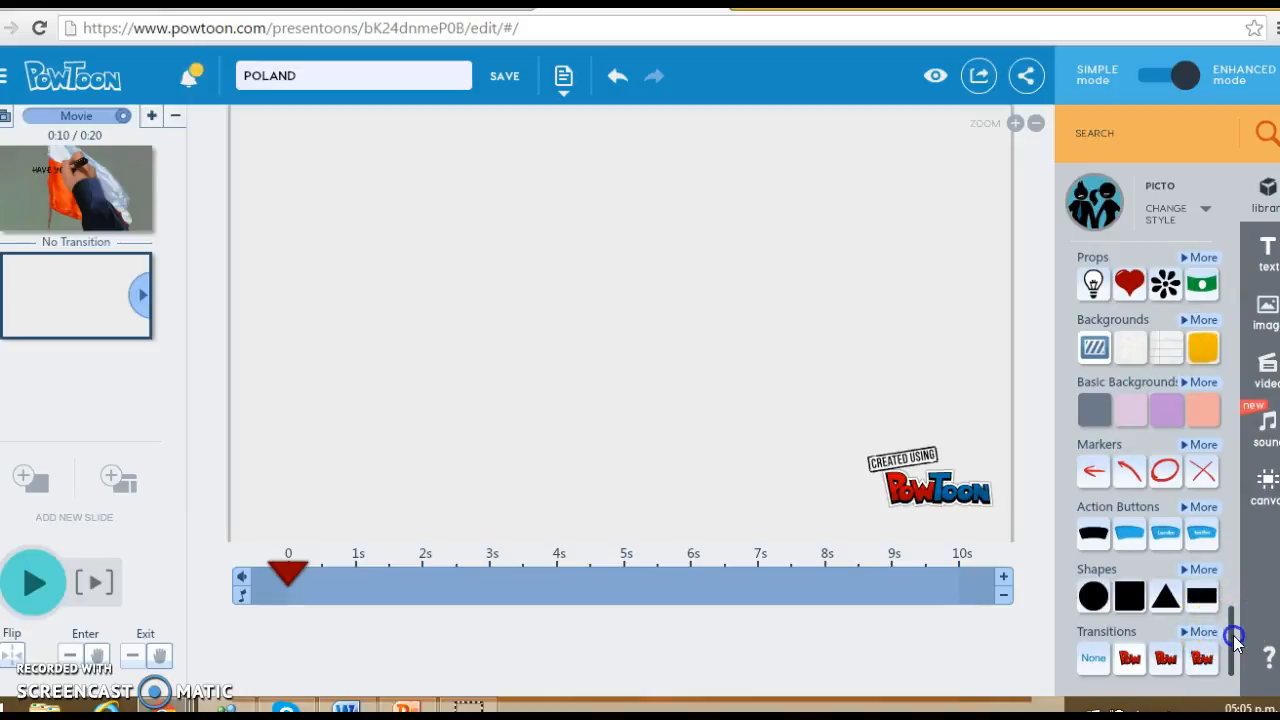
Apply the Sqweegee transition between the opening question slide and the blank second slide.
left_click(92, 186)
left_click(75, 295)
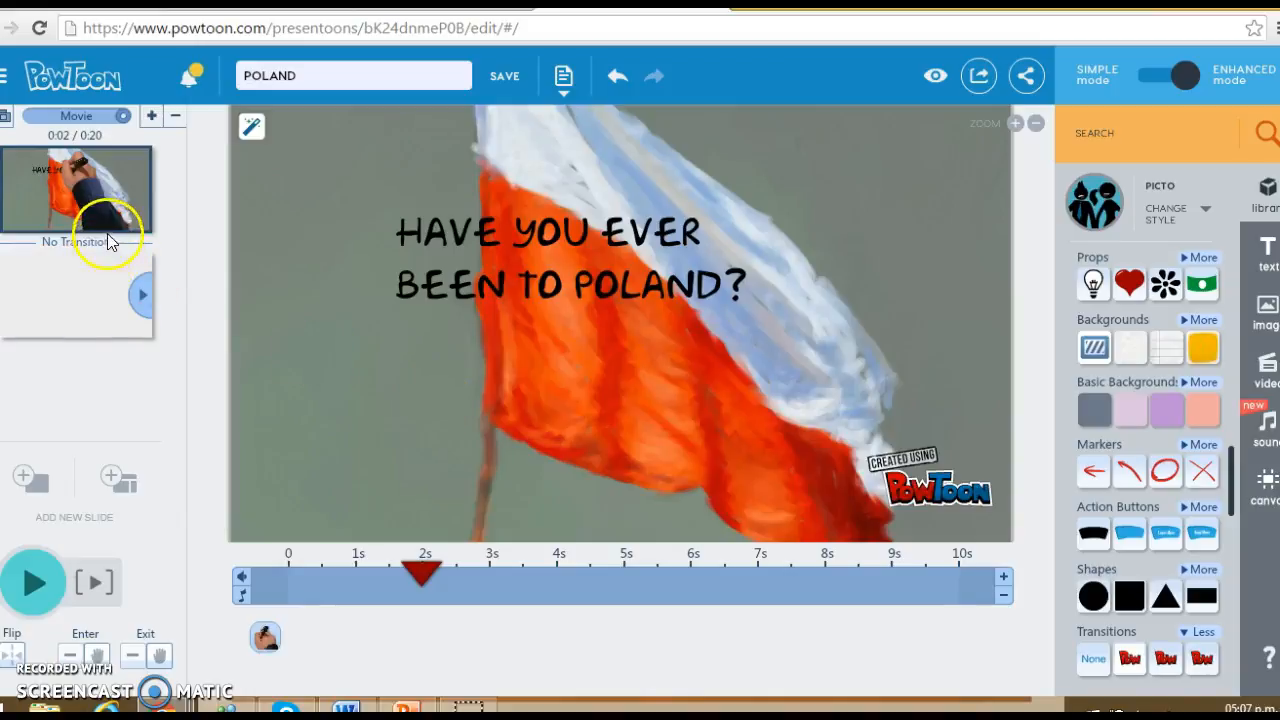
left_click(1202, 634)
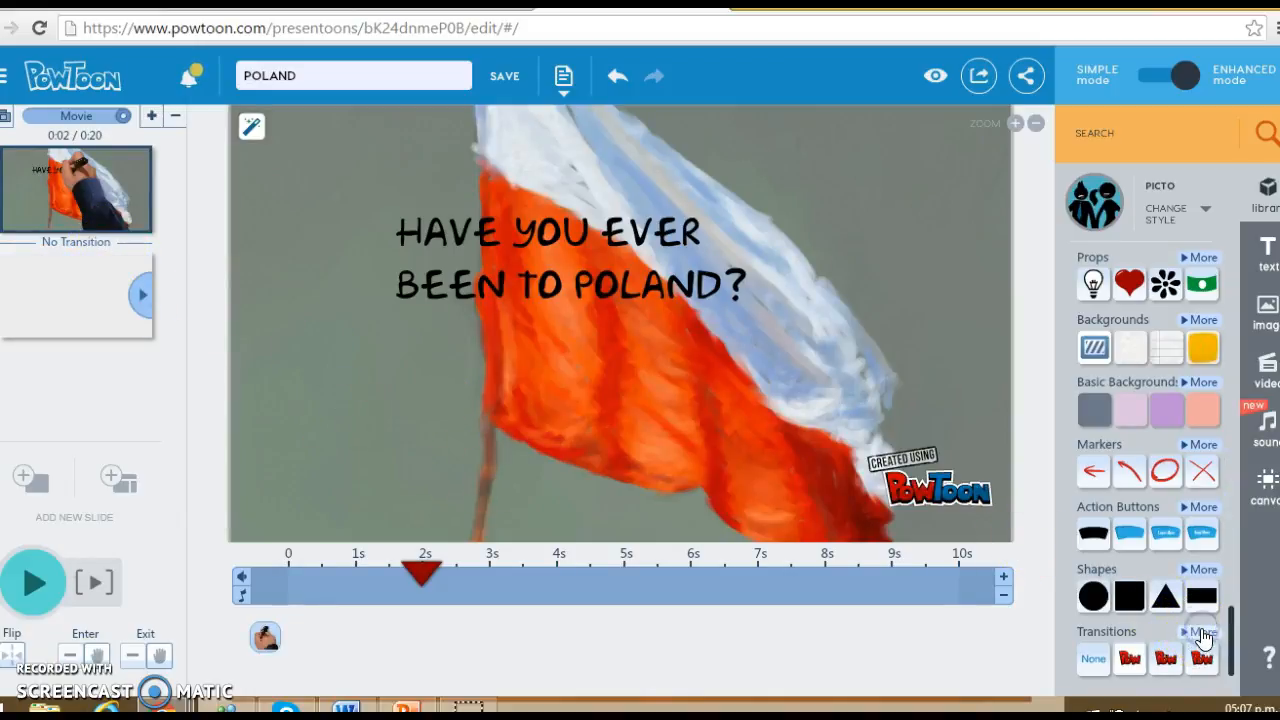
left_click(1203, 634)
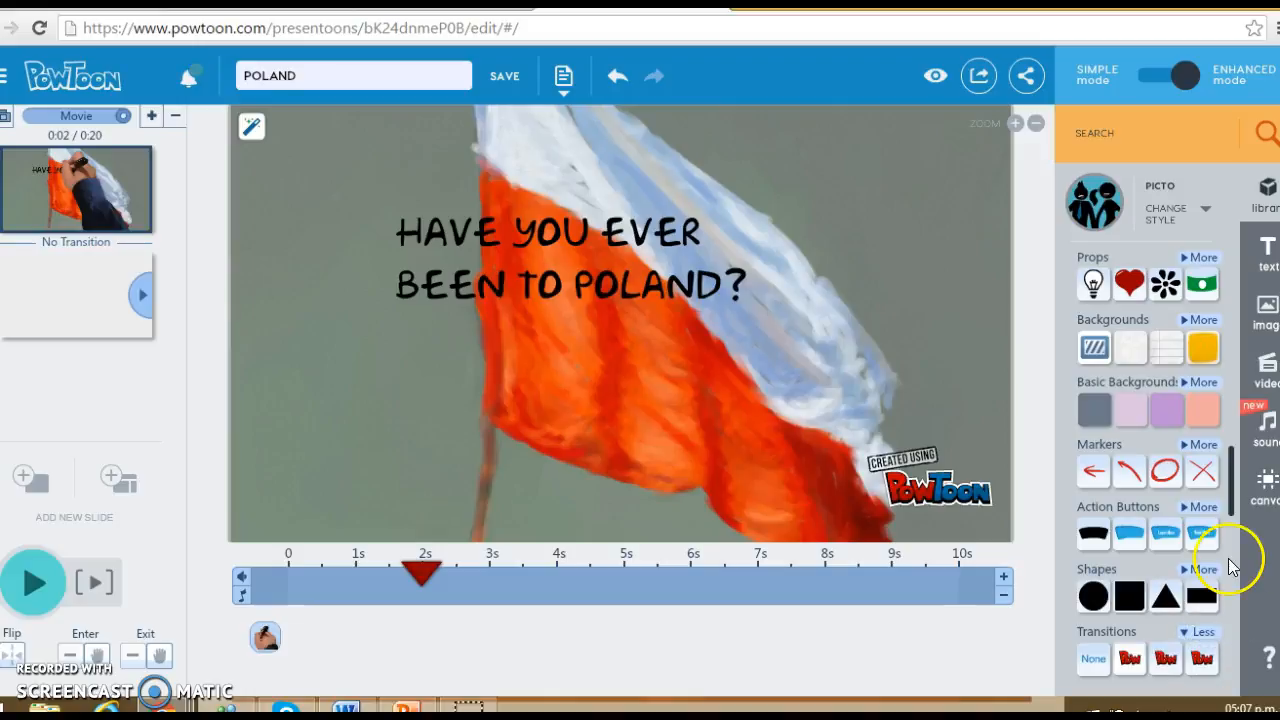
left_click_drag(1231, 495, 1231, 652)
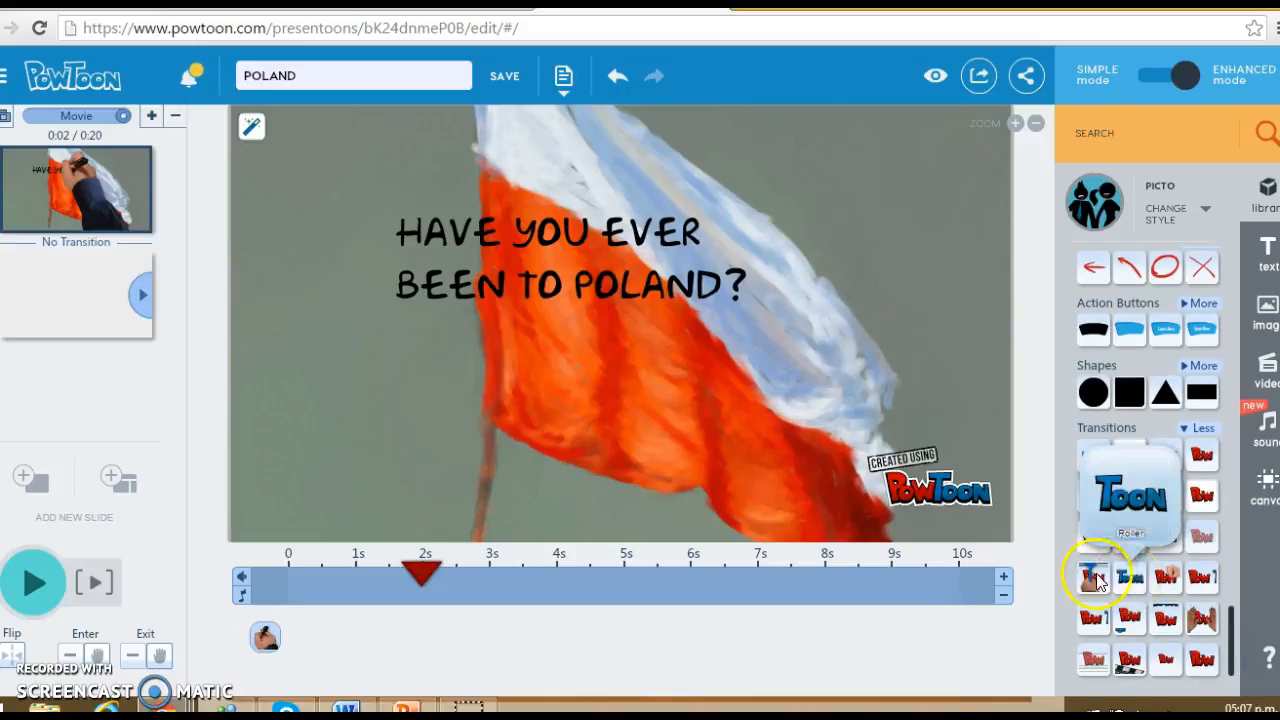
mouse_move(1136, 540)
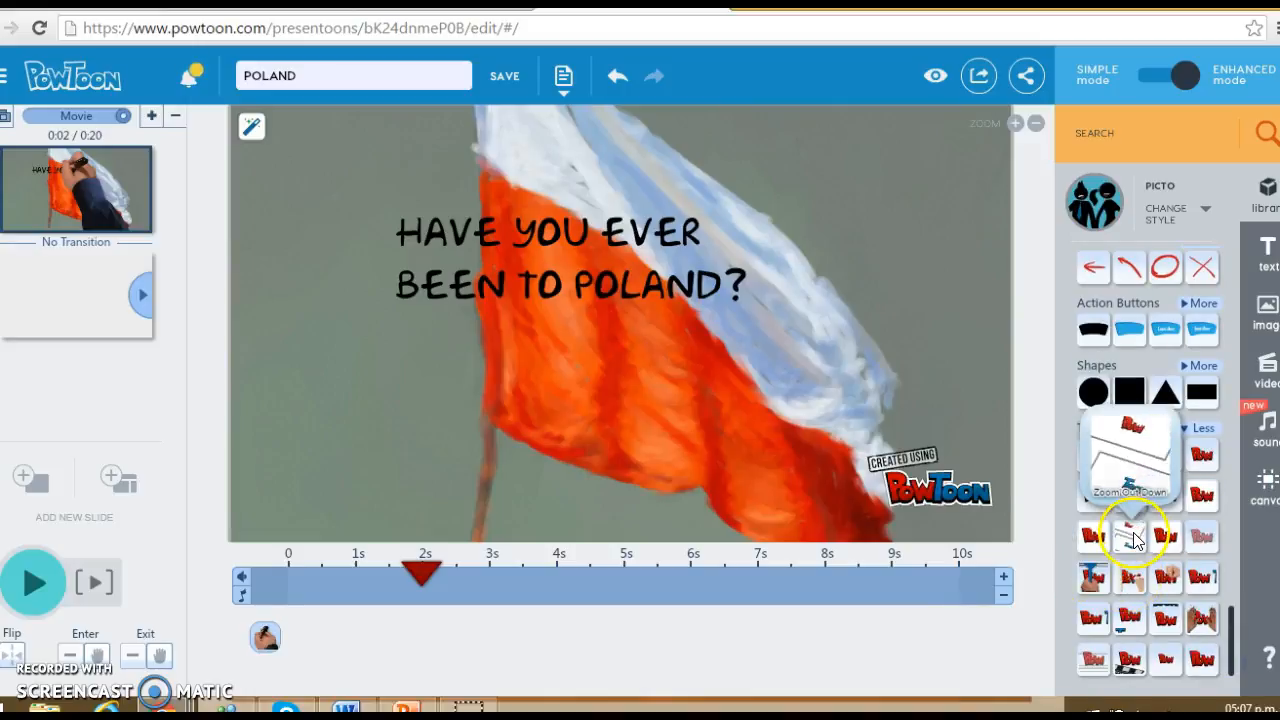
mouse_move(1124, 496)
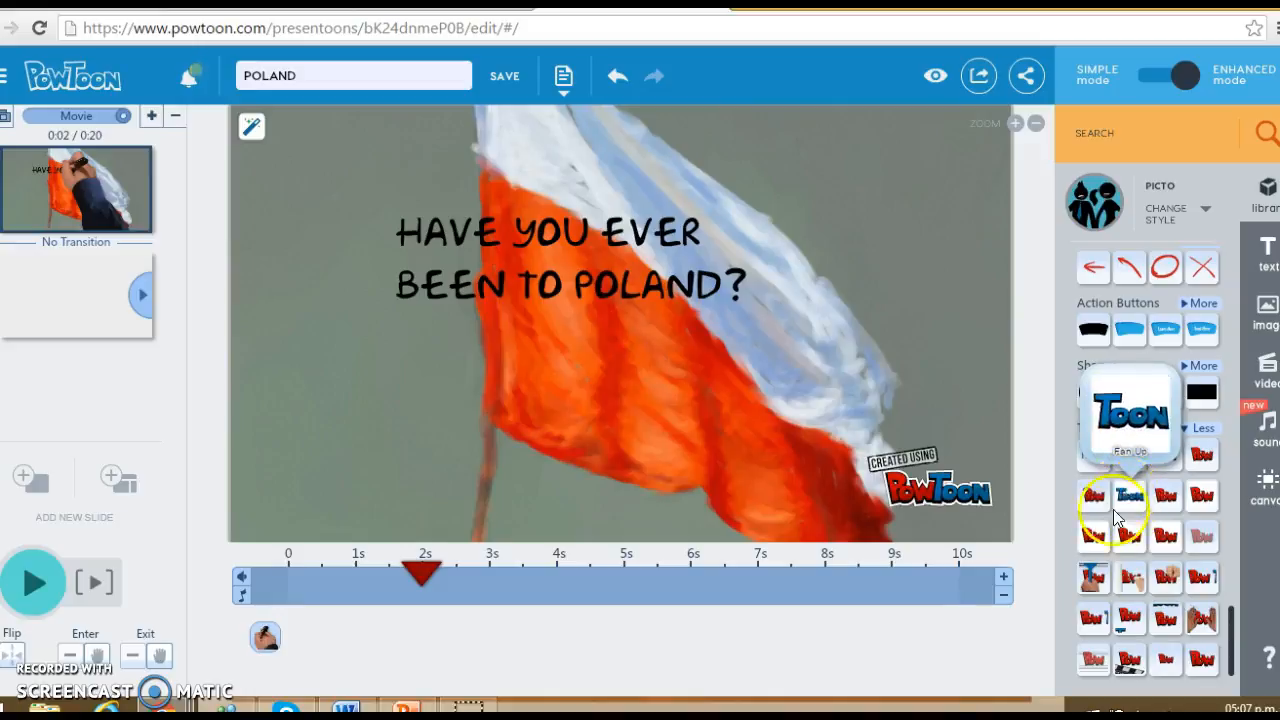
mouse_move(1096, 582)
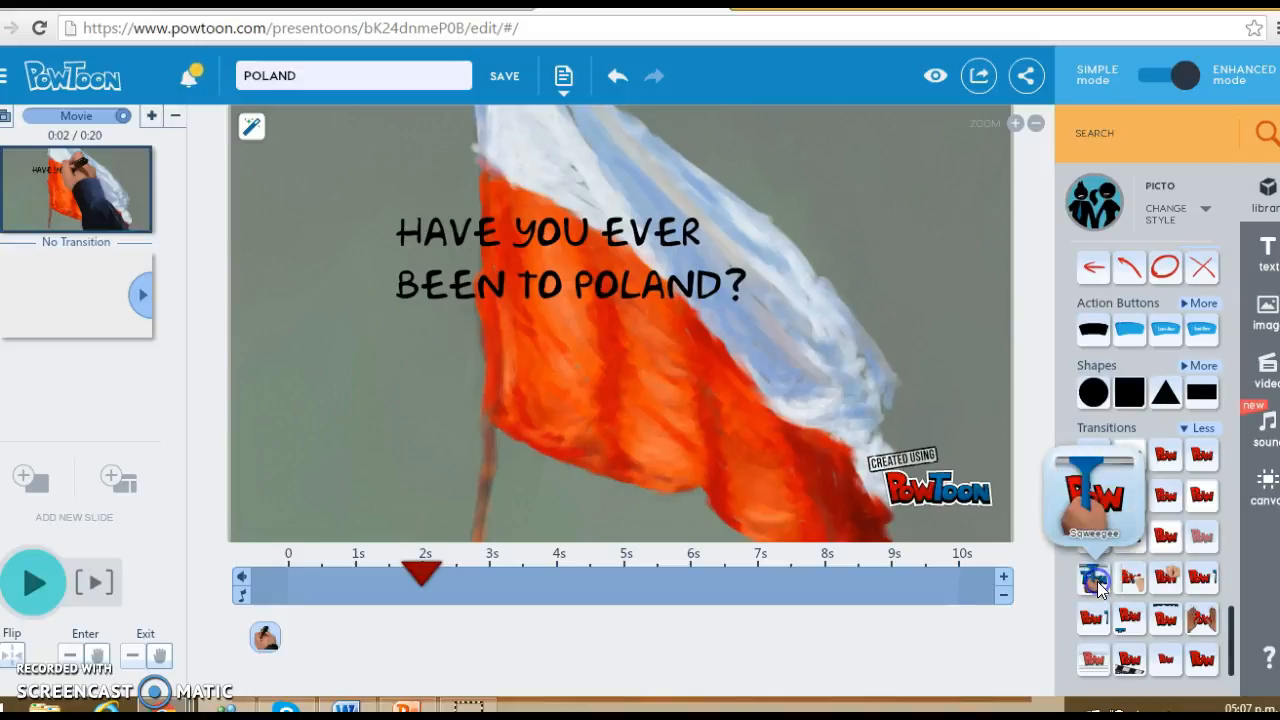
left_click(1127, 608)
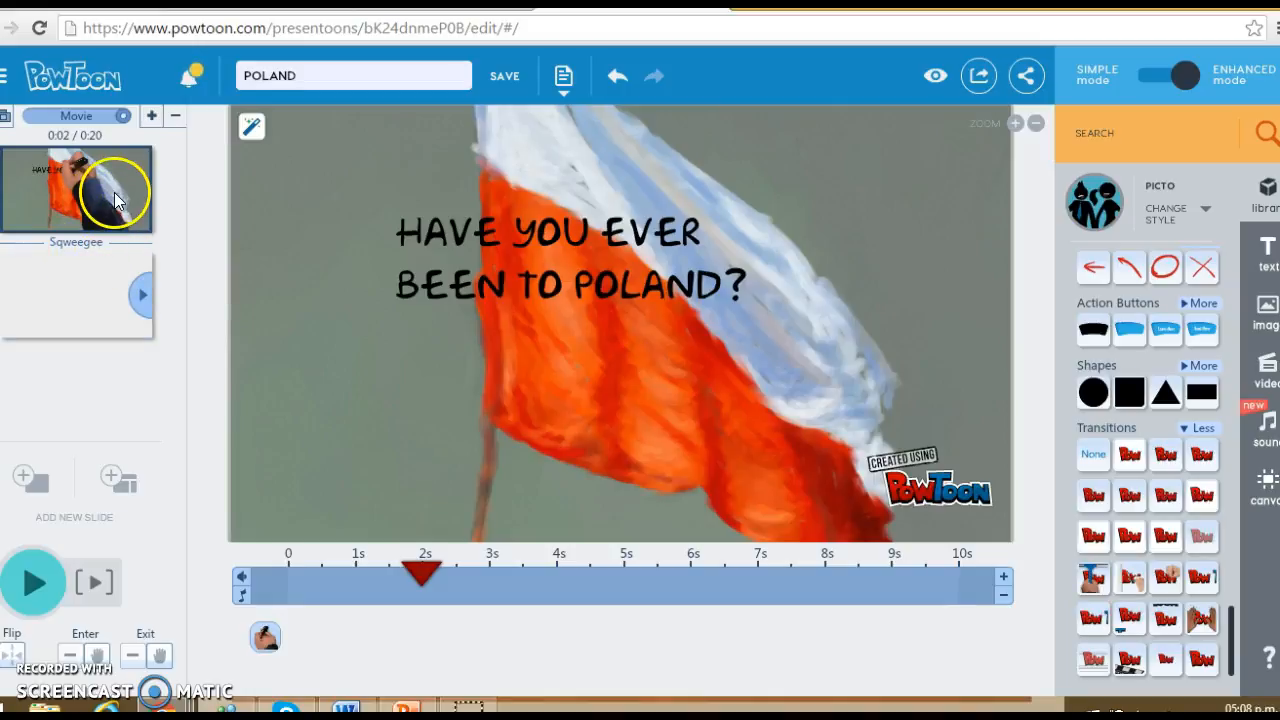
Play the movie from the first slide to preview the transition, stop it, and return to the opening question slide.
left_click(35, 583)
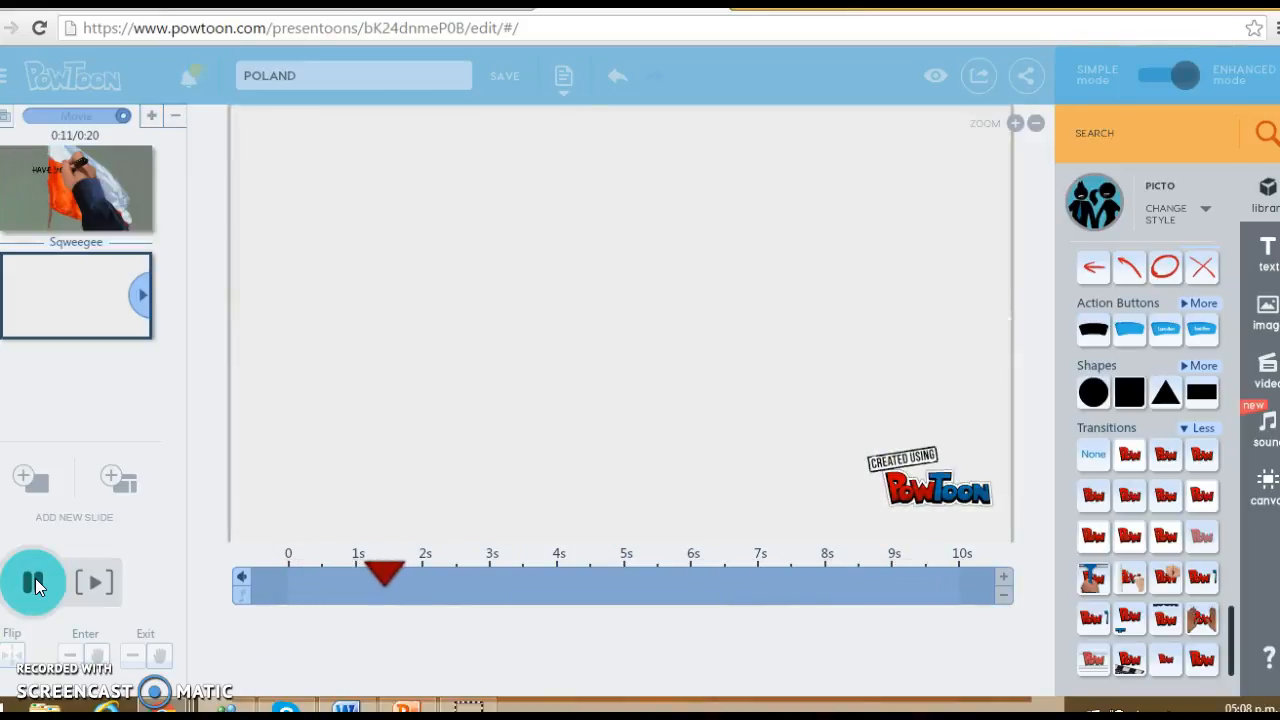
left_click(35, 580)
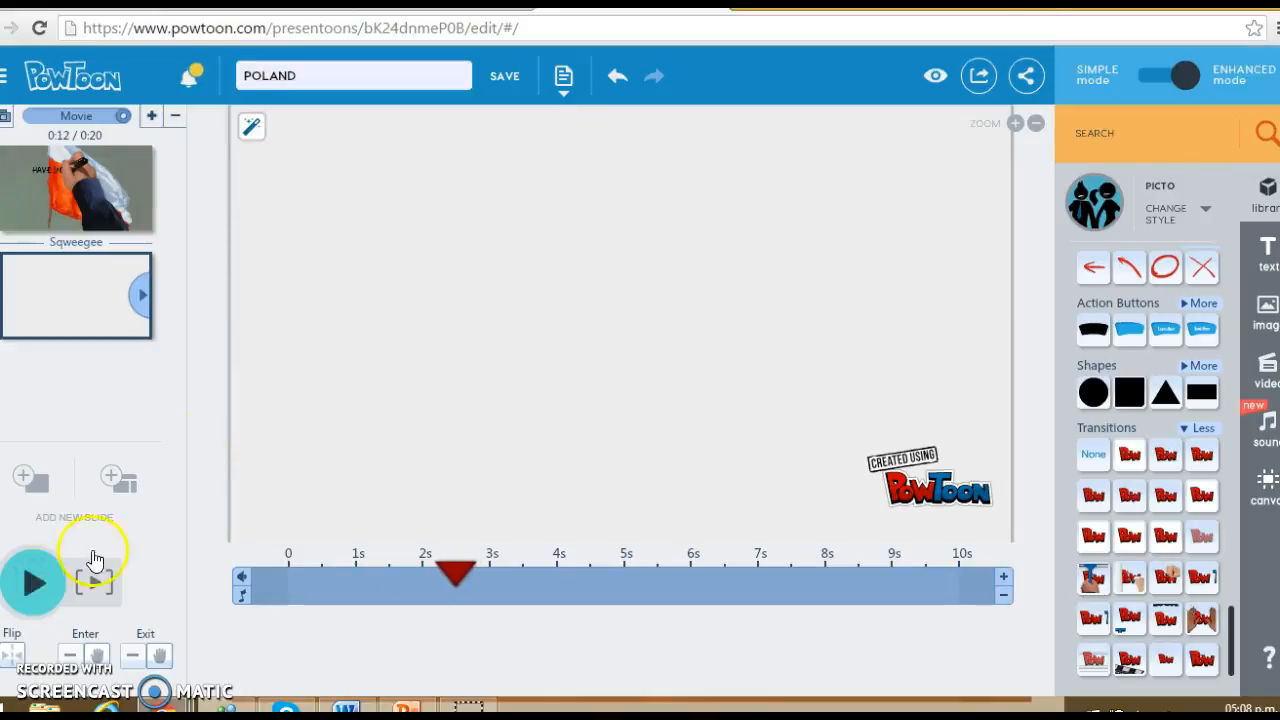
left_click(69, 186)
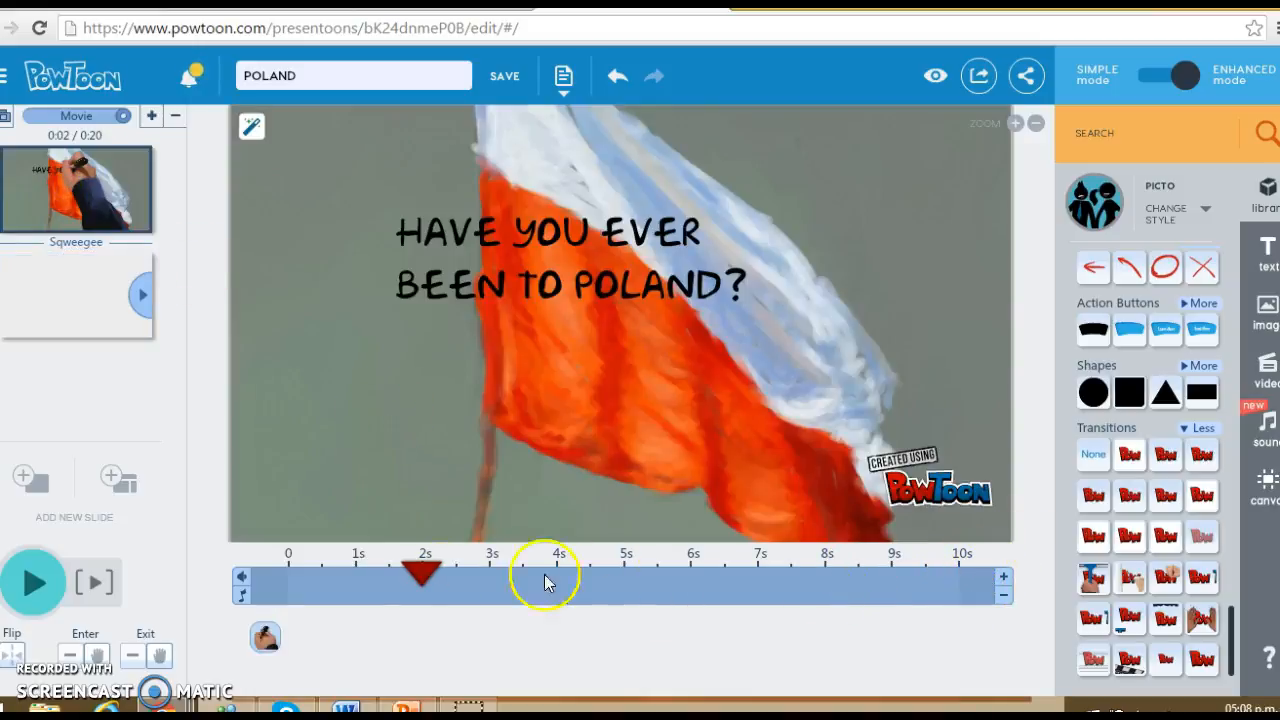
Set the first slide's playhead to 4 s and collapse the expanded list of transitions.
mouse_move(419, 568)
left_mouse_down()
mouse_move(463, 570)
mouse_move(296, 578)
left_mouse_up()
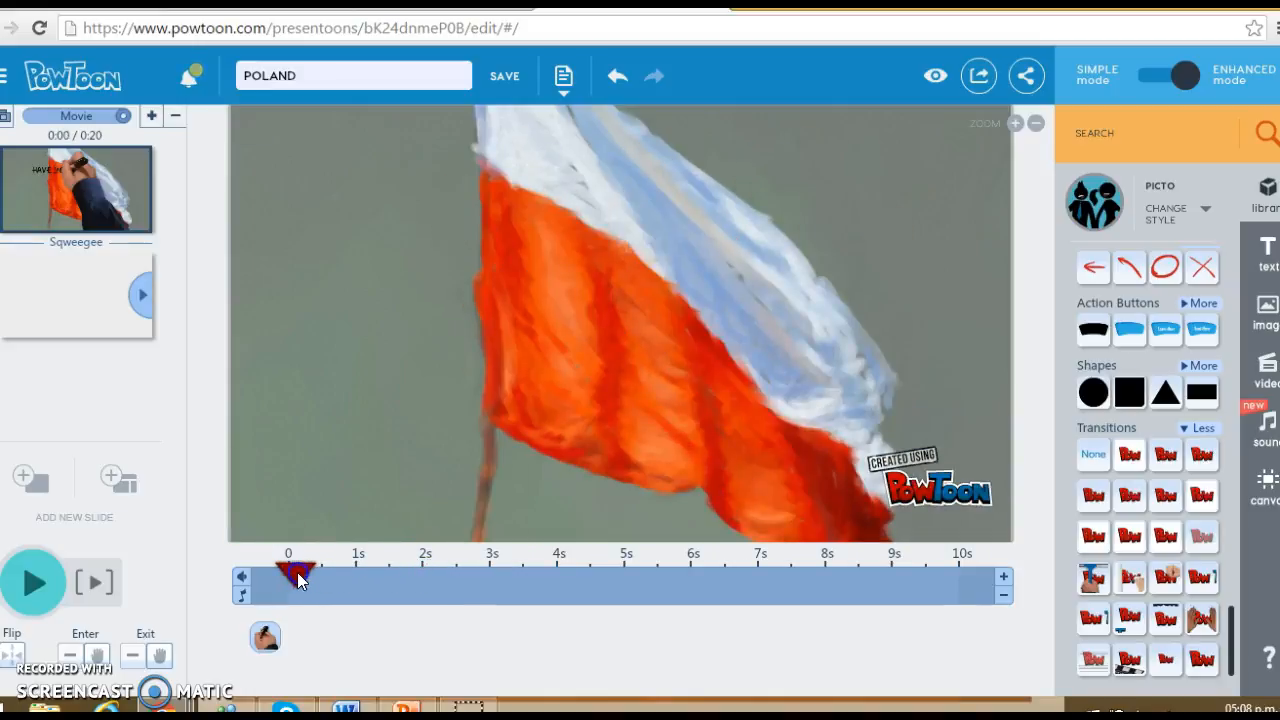
left_click_drag(346, 575, 552, 571)
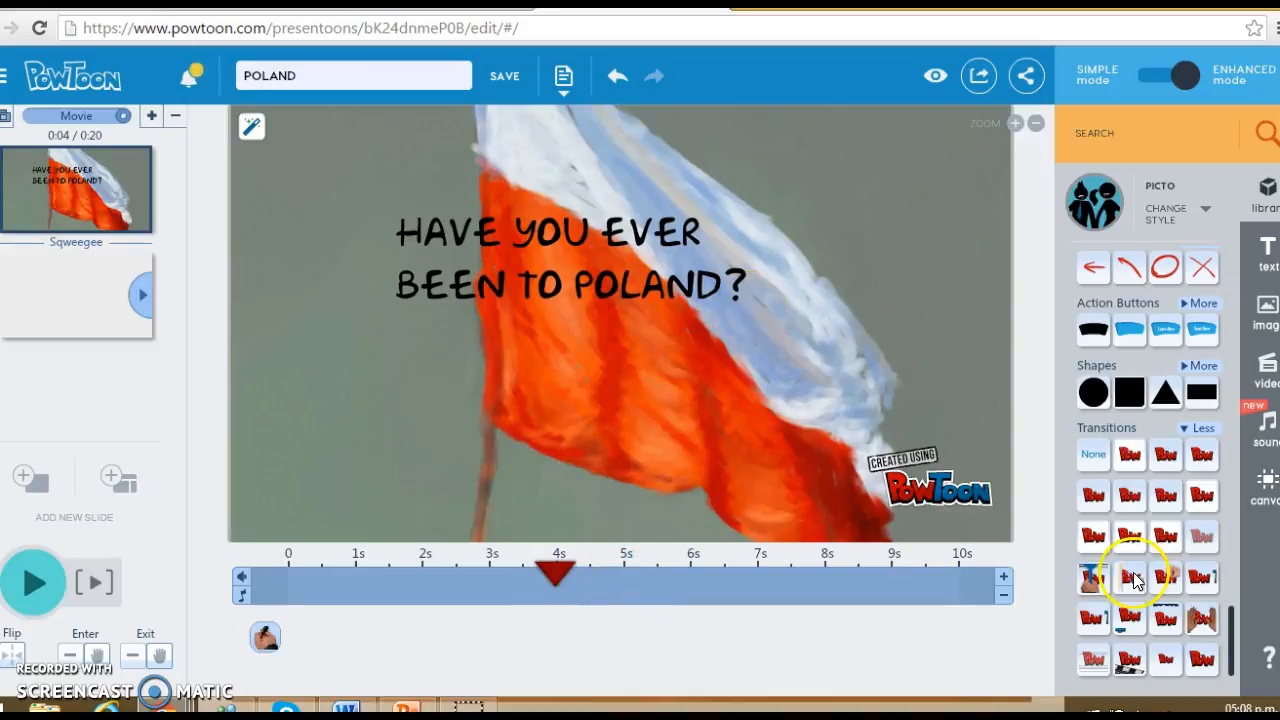
left_click(1200, 430)
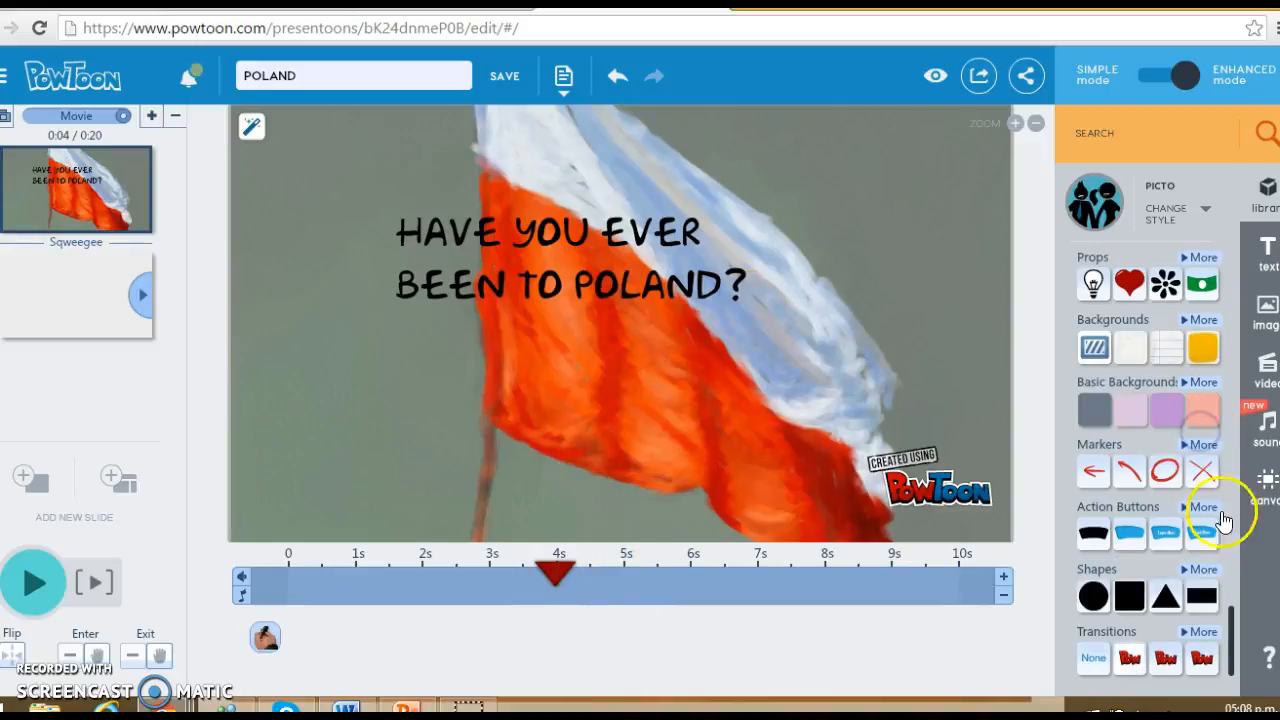
Insert a Player Screen image holder filled with the St. Mary's Basilica Kraków picture from the personal library into the first slide.
left_click_drag(1232, 618, 1222, 286)
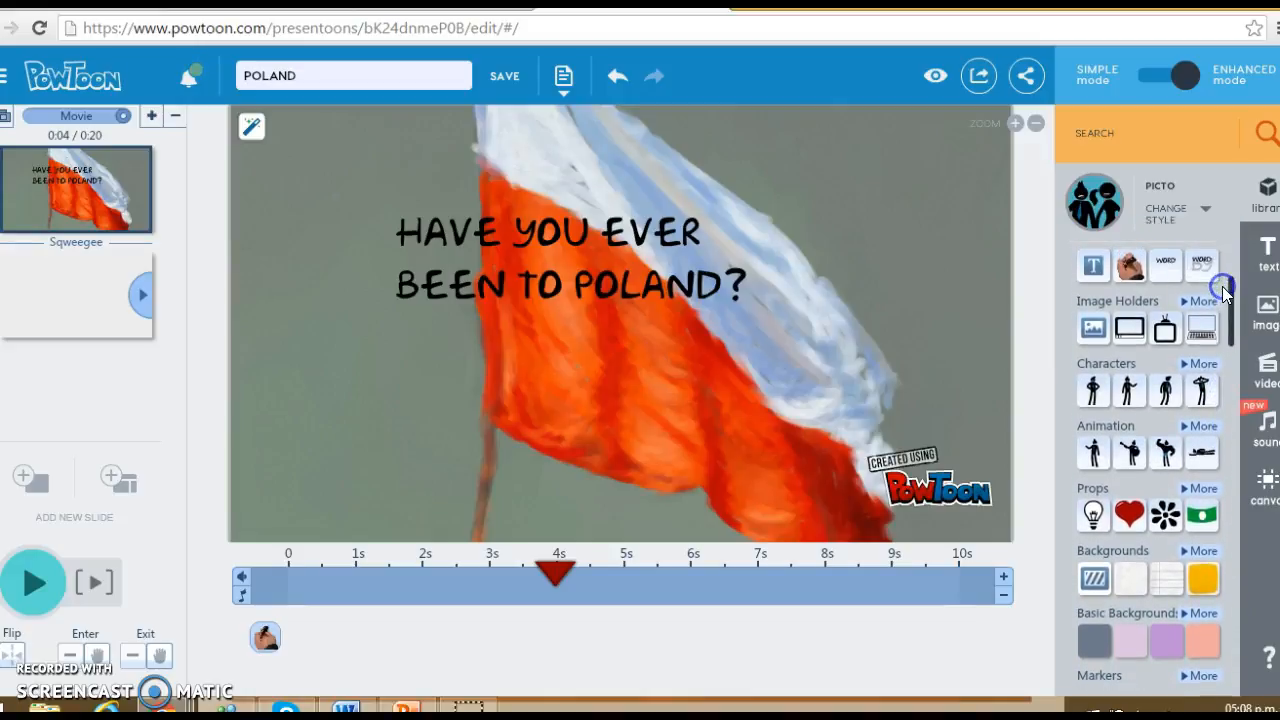
mouse_move(1127, 330)
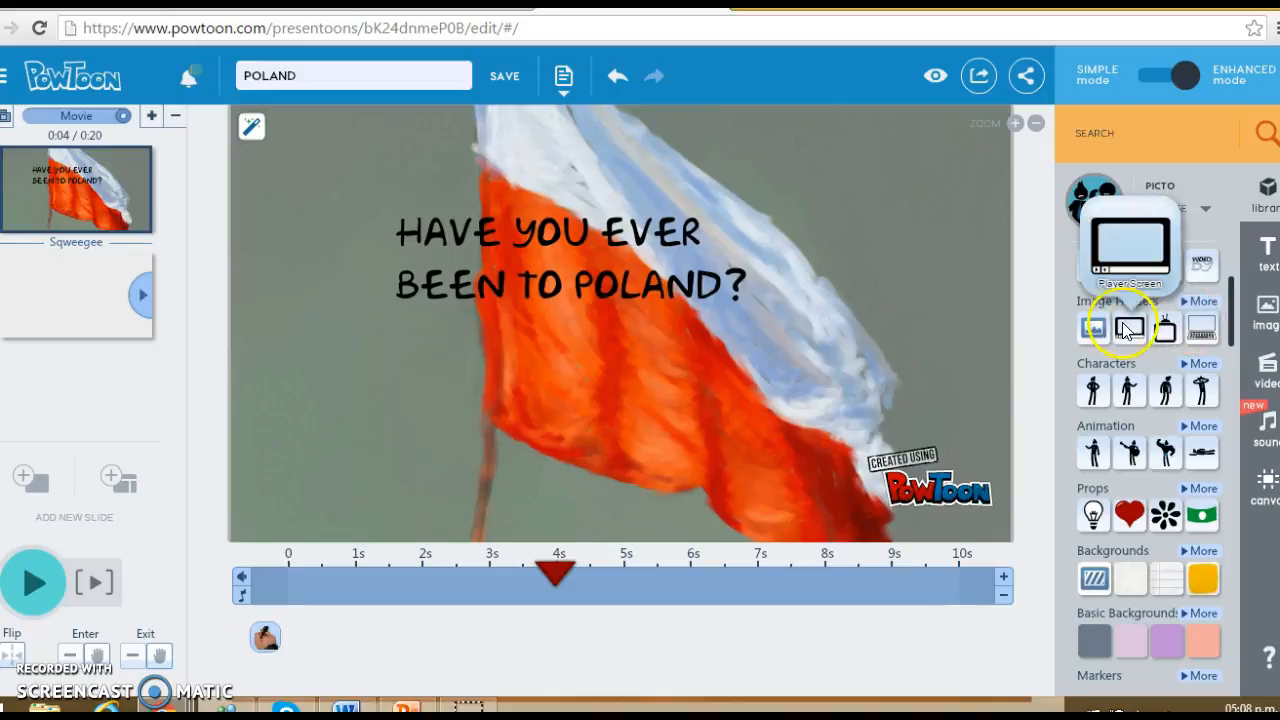
left_click(1201, 303)
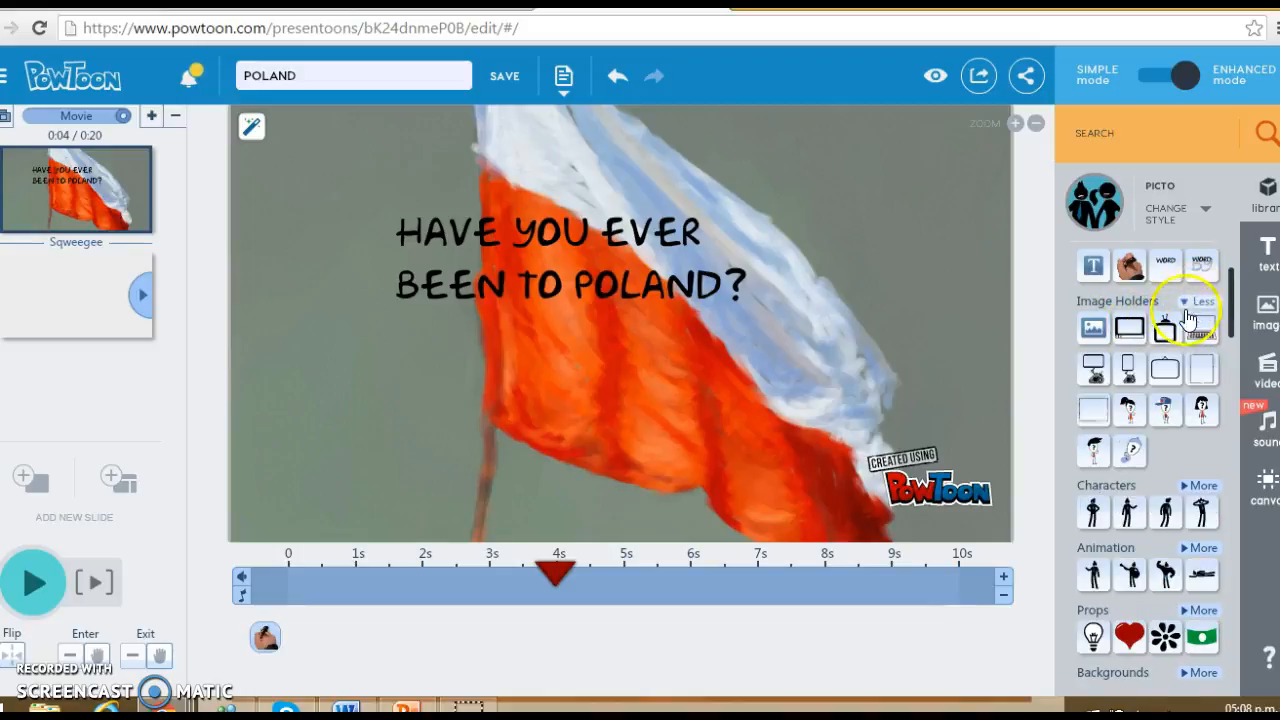
mouse_move(1130, 370)
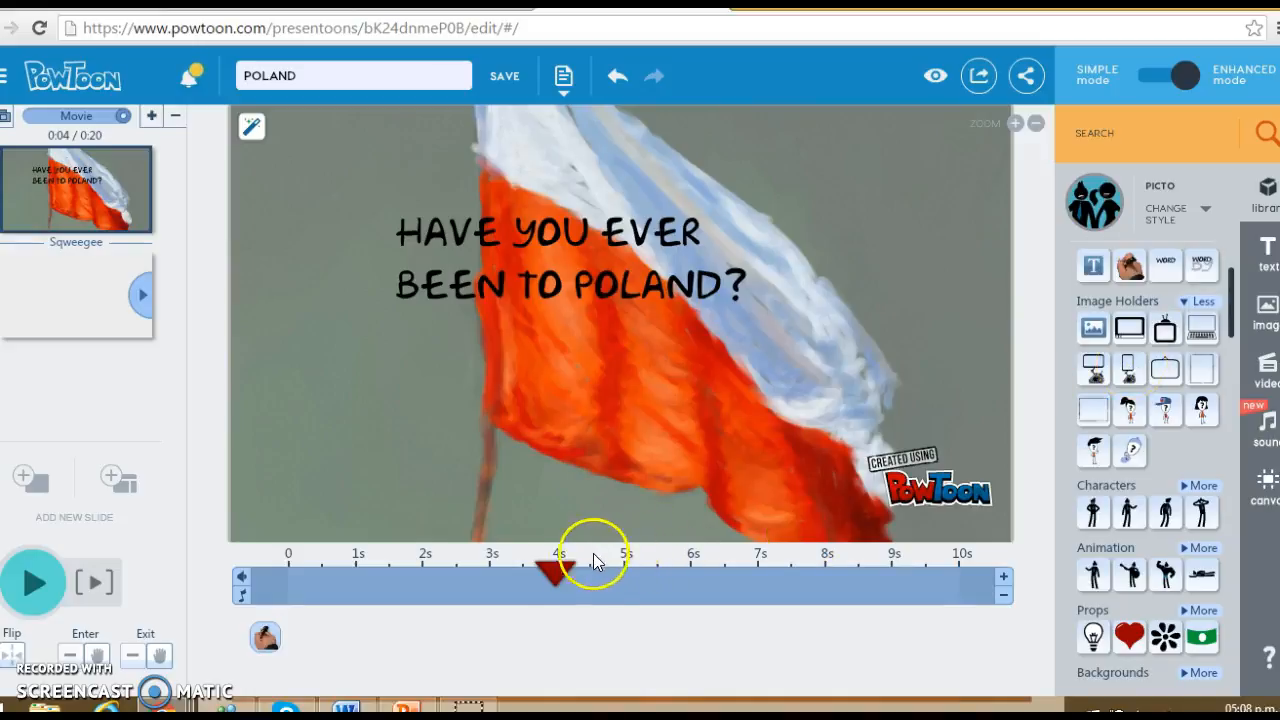
right_click(660, 455)
left_click(568, 662)
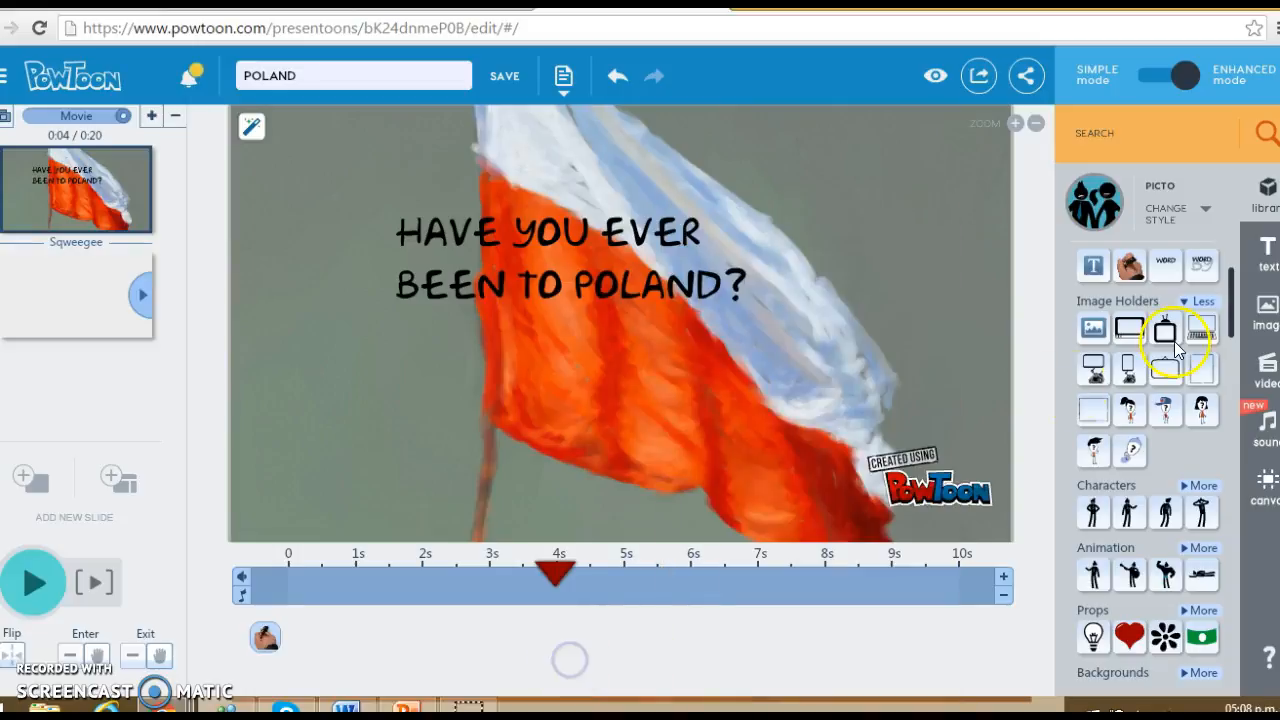
left_click(1133, 332)
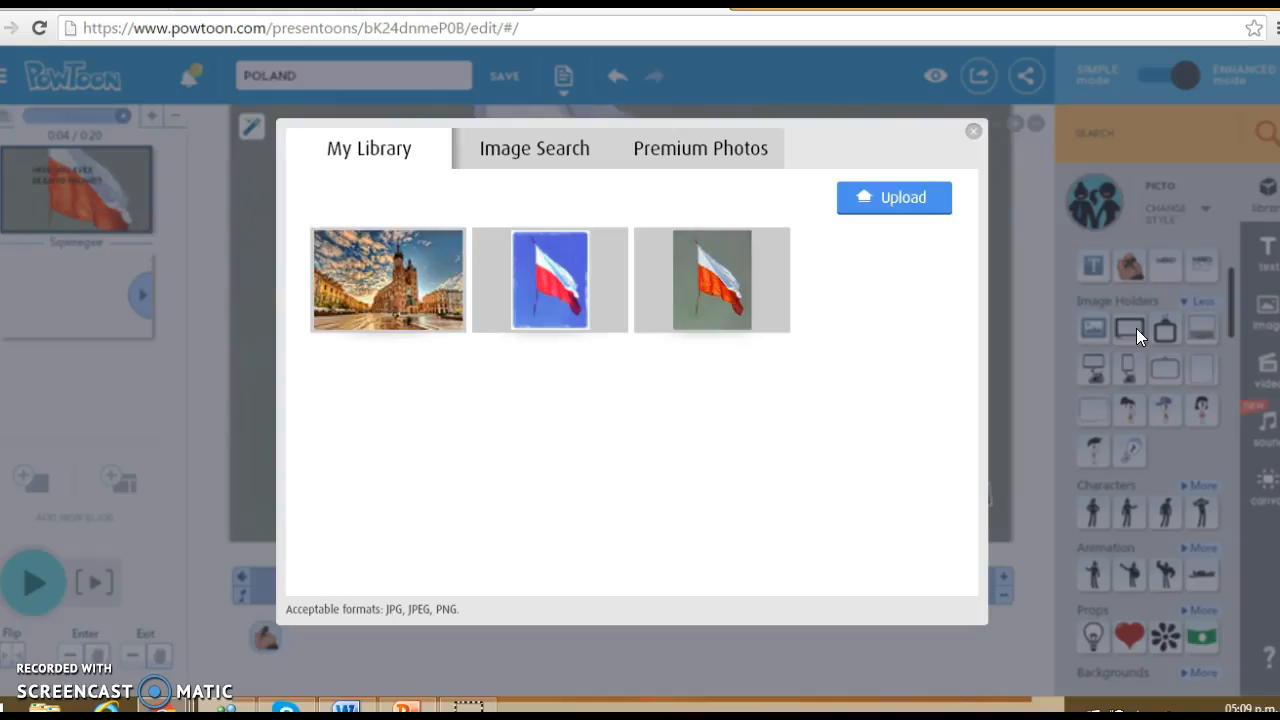
left_click(372, 274)
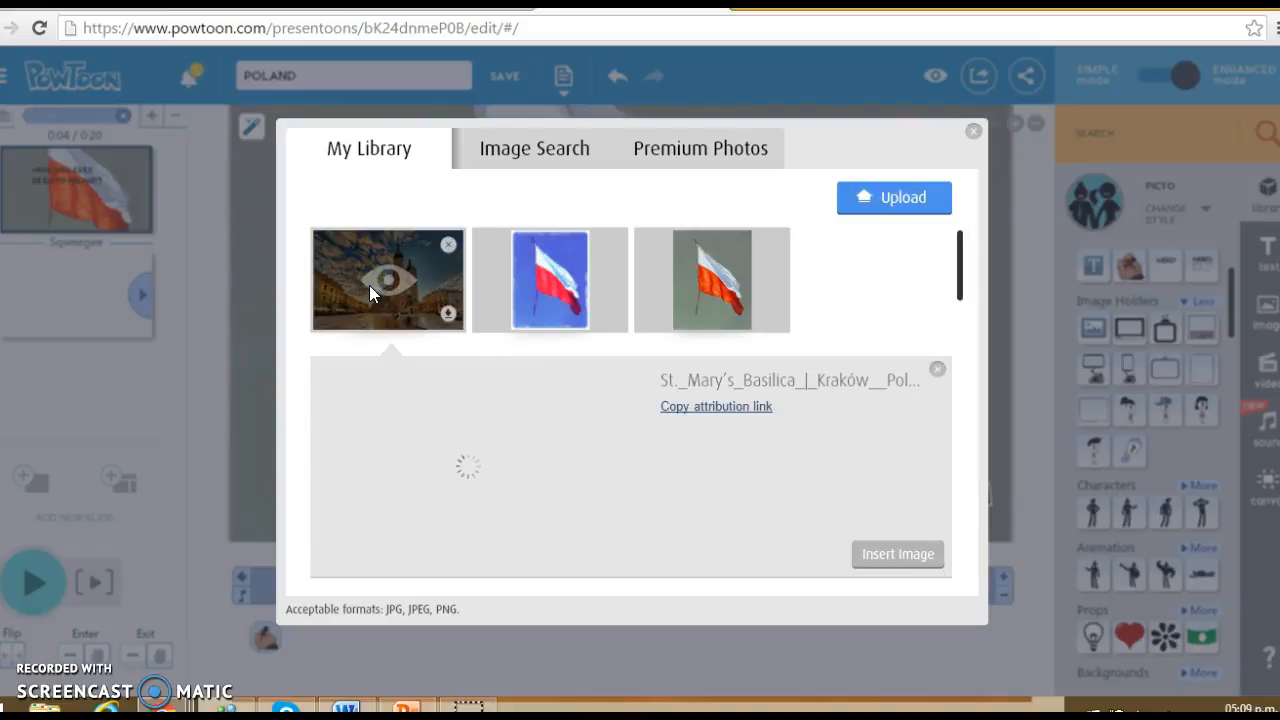
left_click(910, 560)
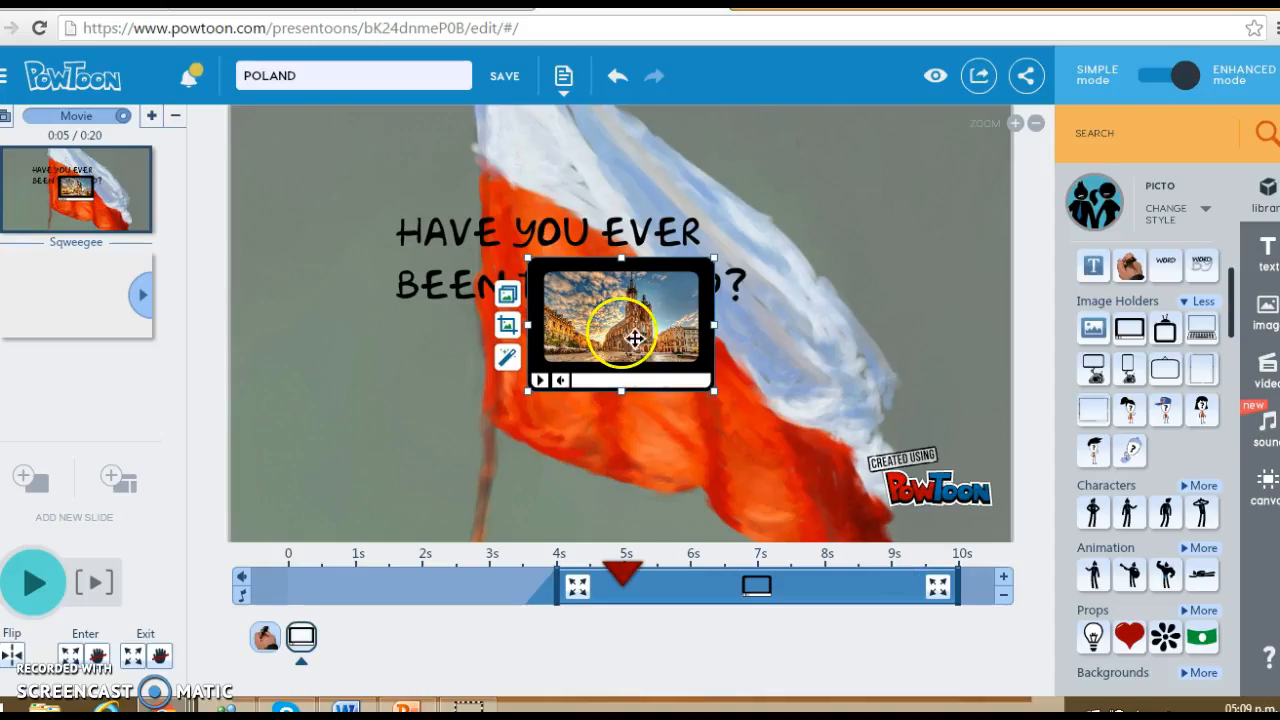
Move the framed basilica picture below the question text, near the slide's lower edge, and keep it selected.
left_click(617, 332)
left_click_drag(617, 332, 579, 459)
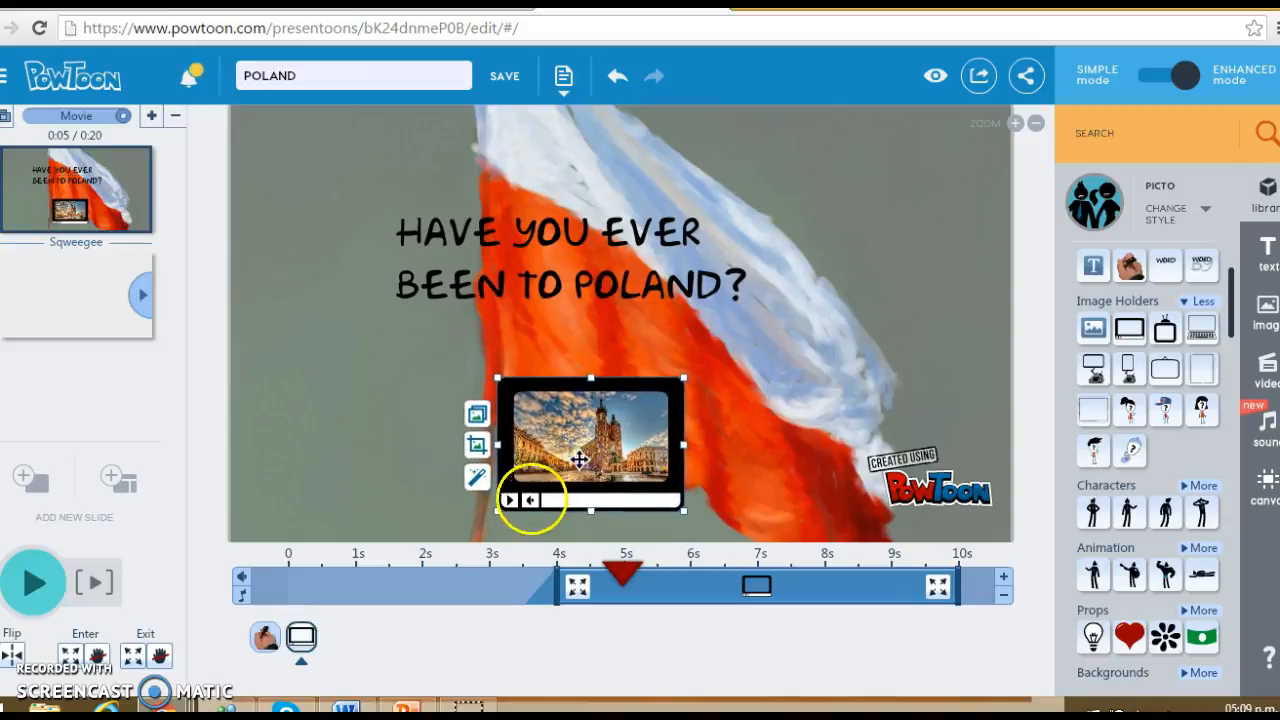
left_click(405, 490)
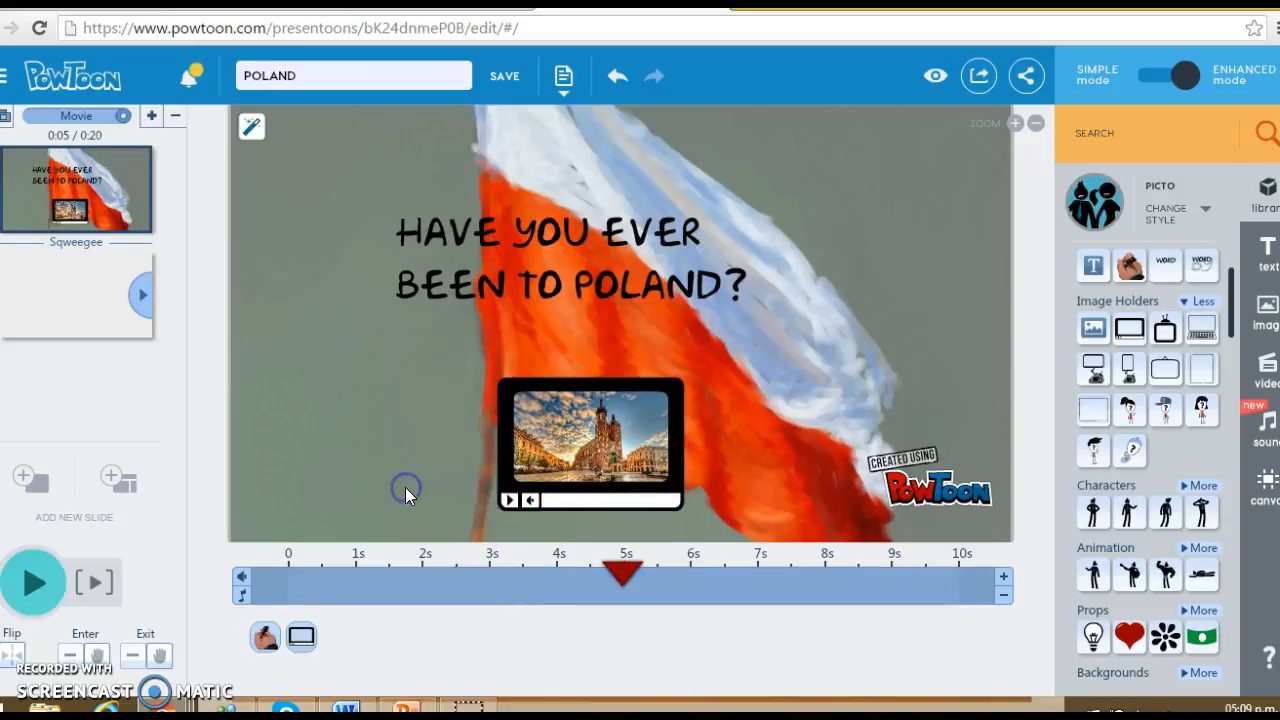
left_click(510, 501)
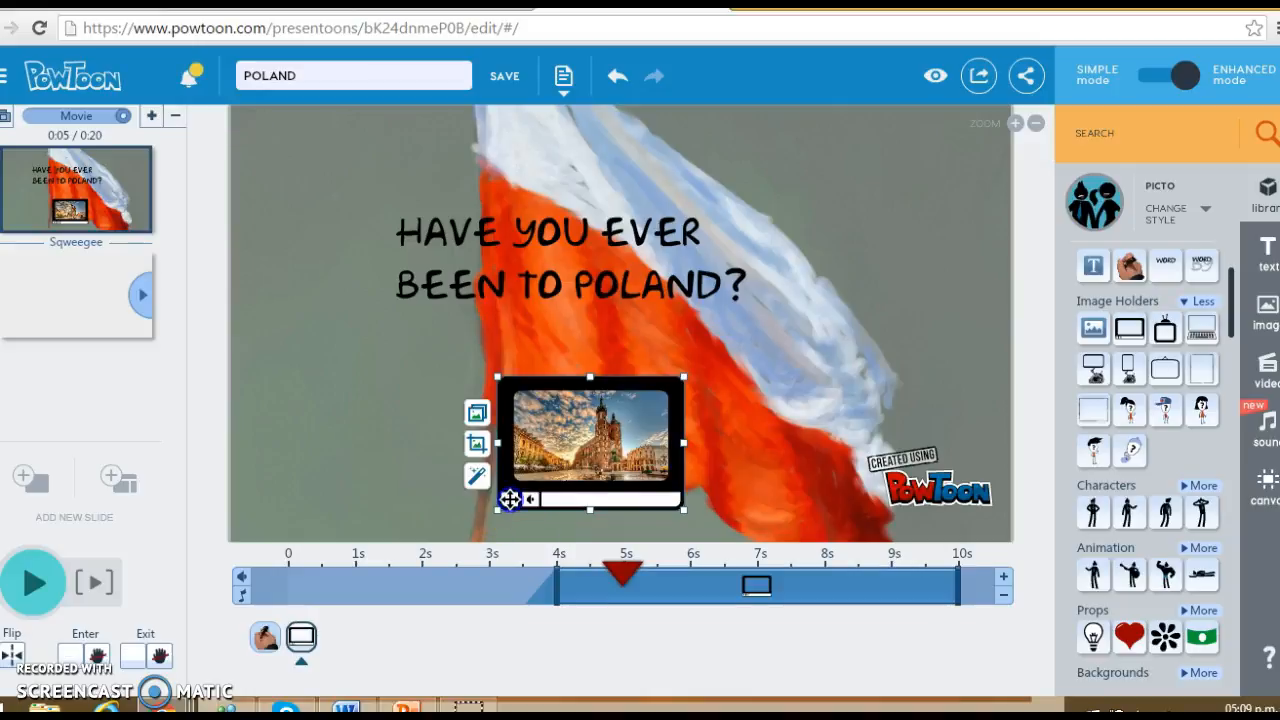
left_click(290, 468)
left_click(595, 449)
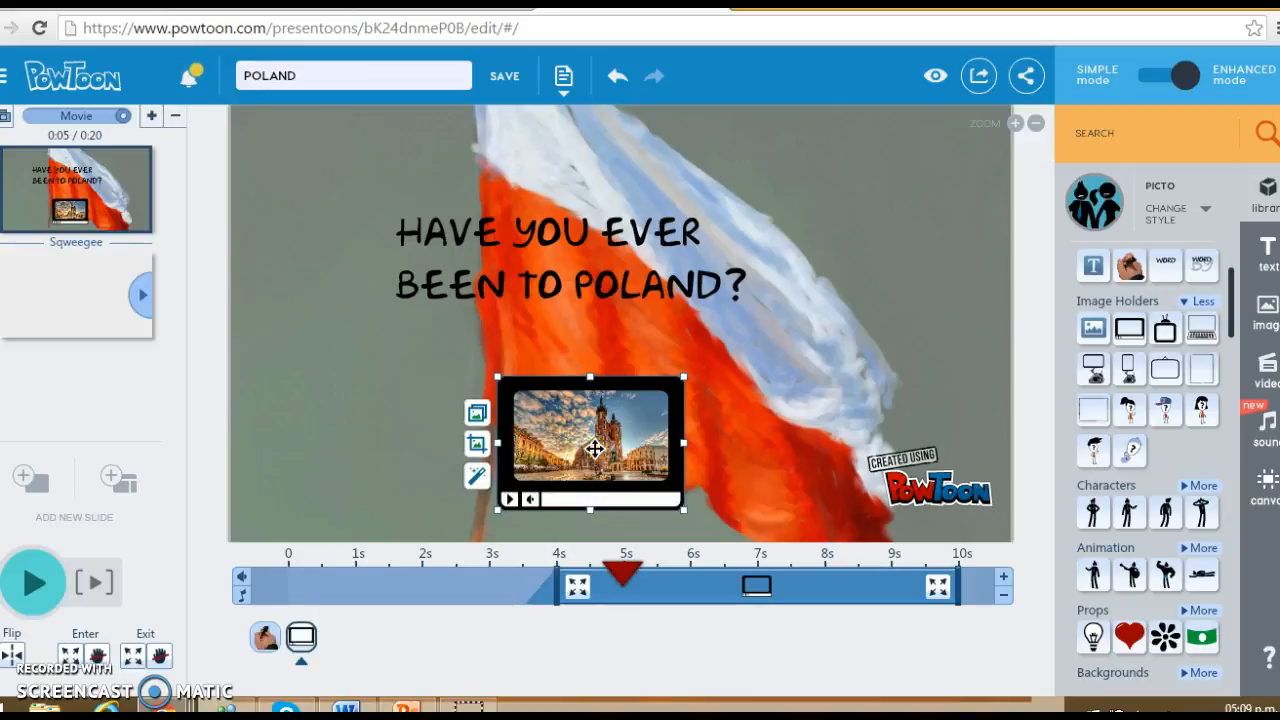
Examine the photo editor's frames and other editing tools for the basilica picture, and save it without applying any effect.
left_click(476, 478)
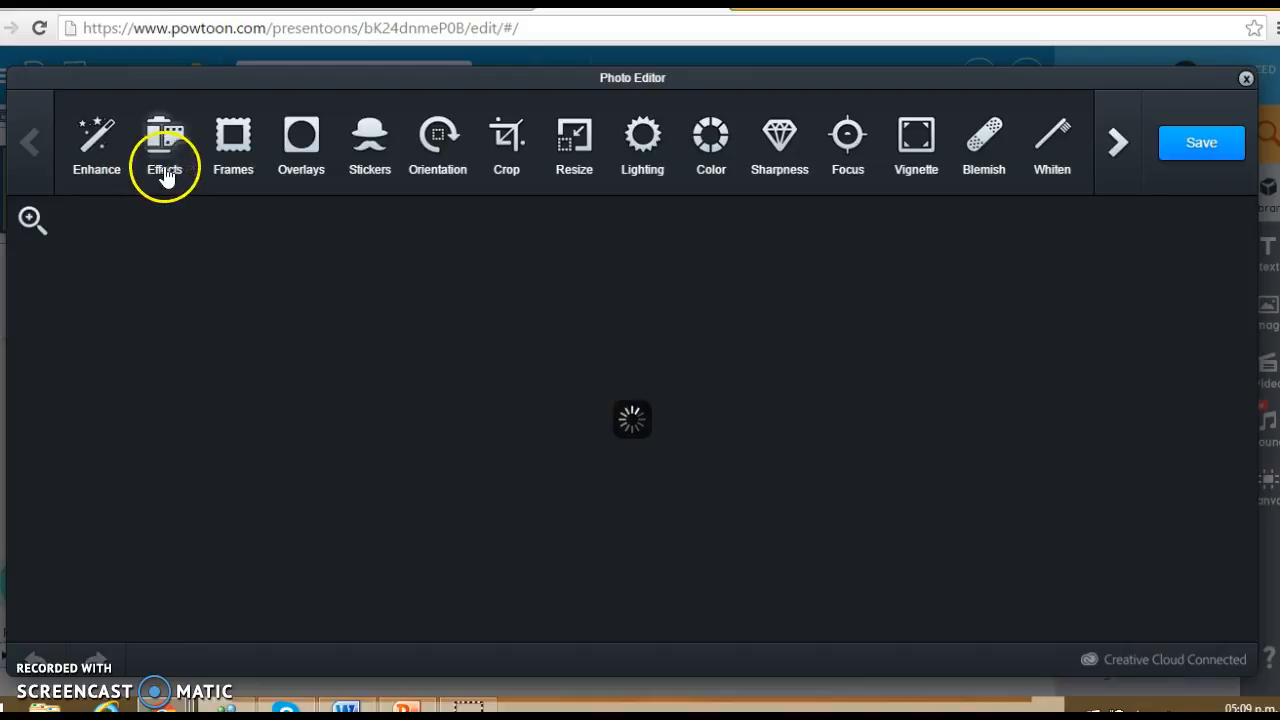
left_click(255, 157)
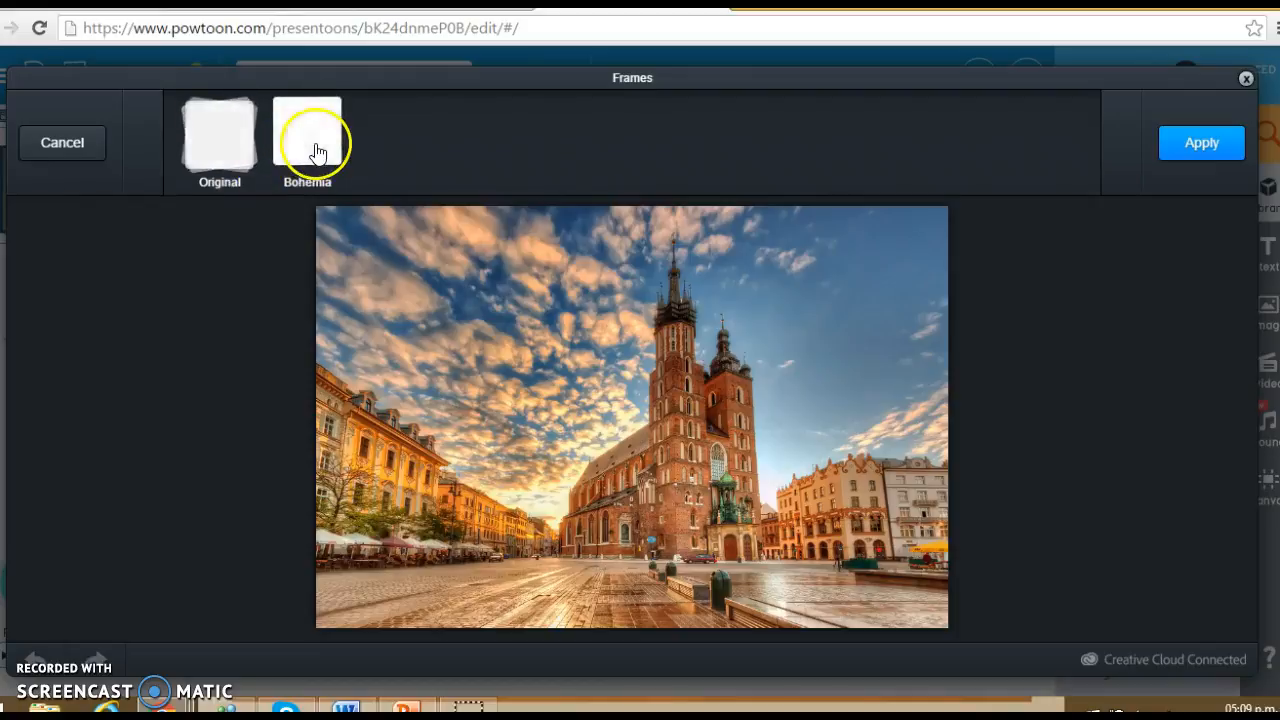
left_click(224, 152)
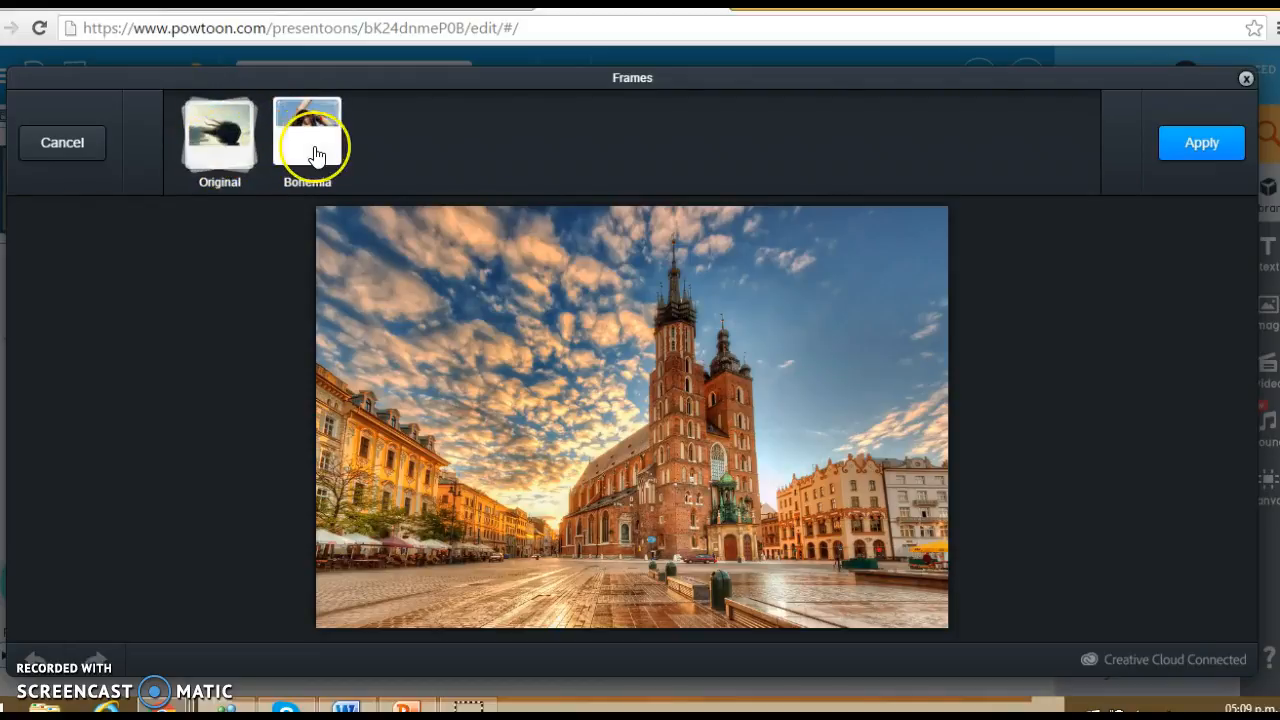
left_click(68, 178)
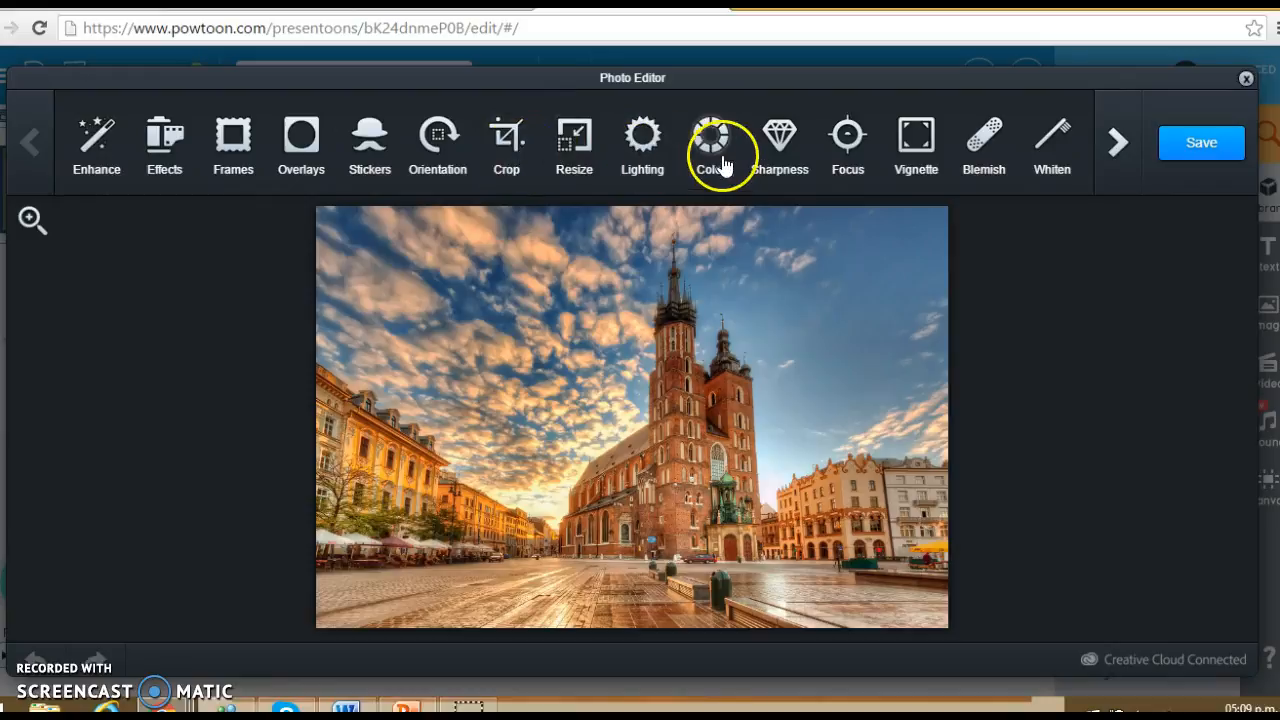
left_click(1115, 152)
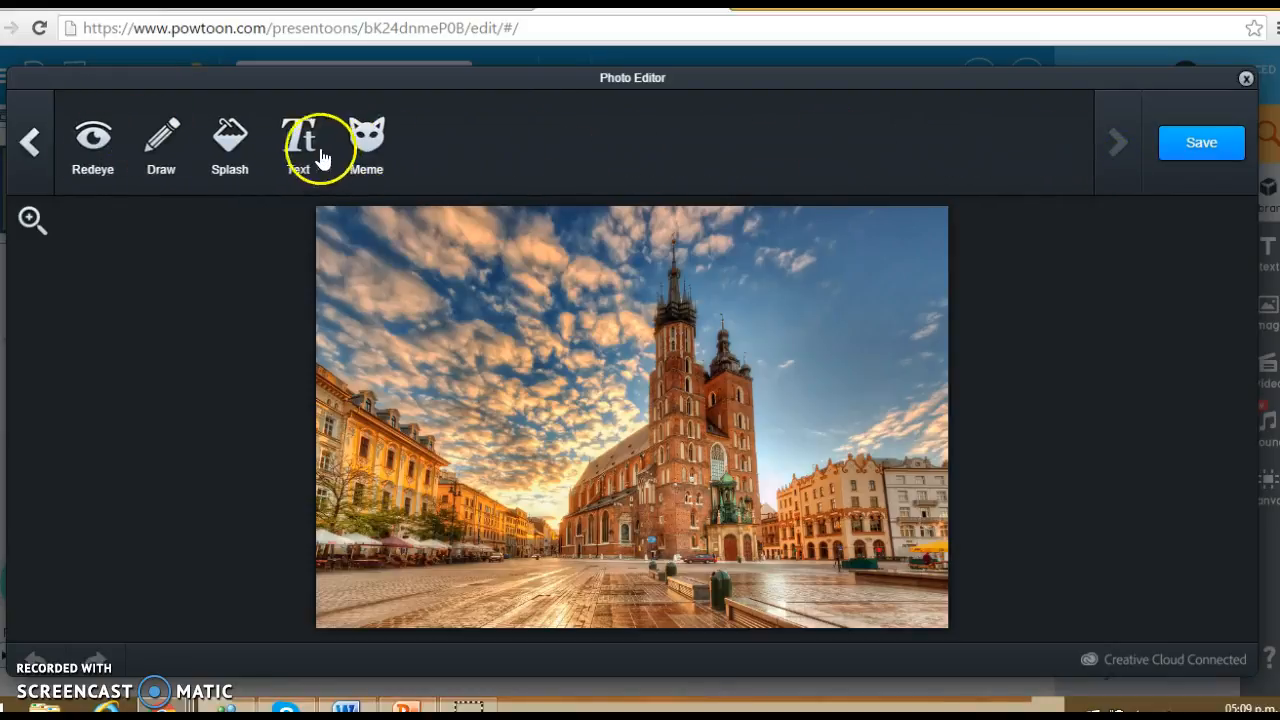
left_click(32, 140)
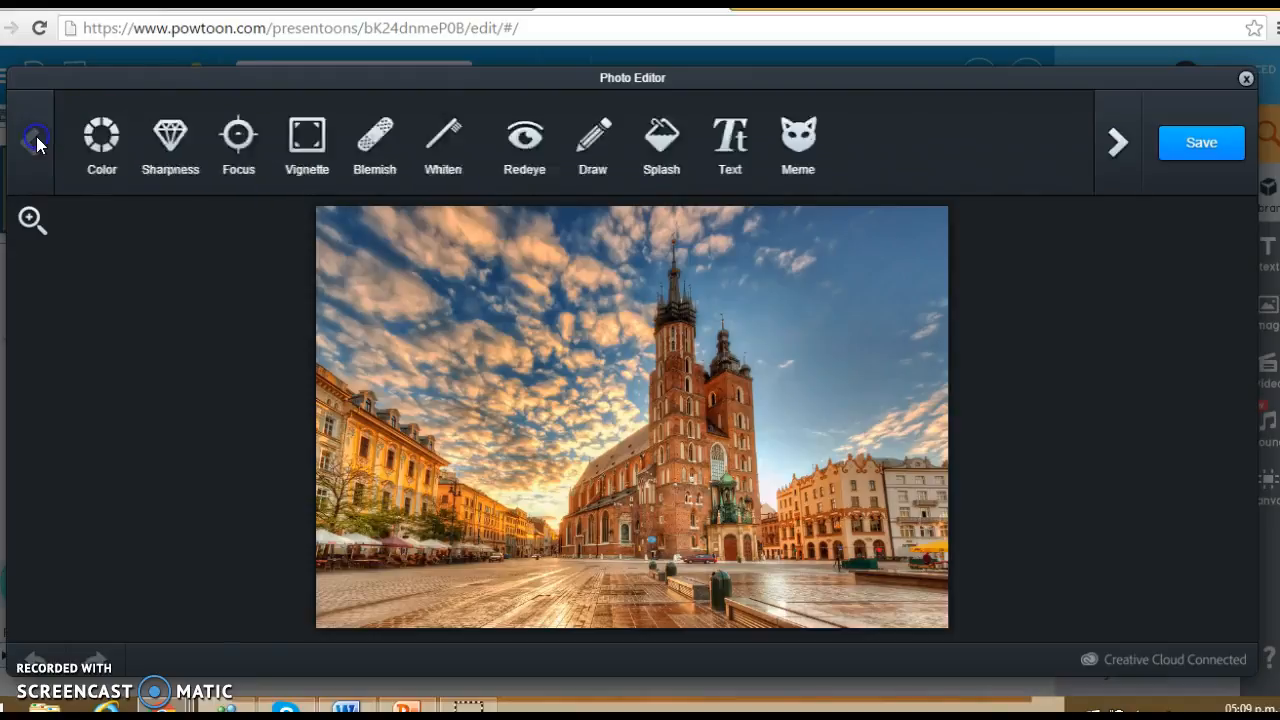
left_click(1212, 142)
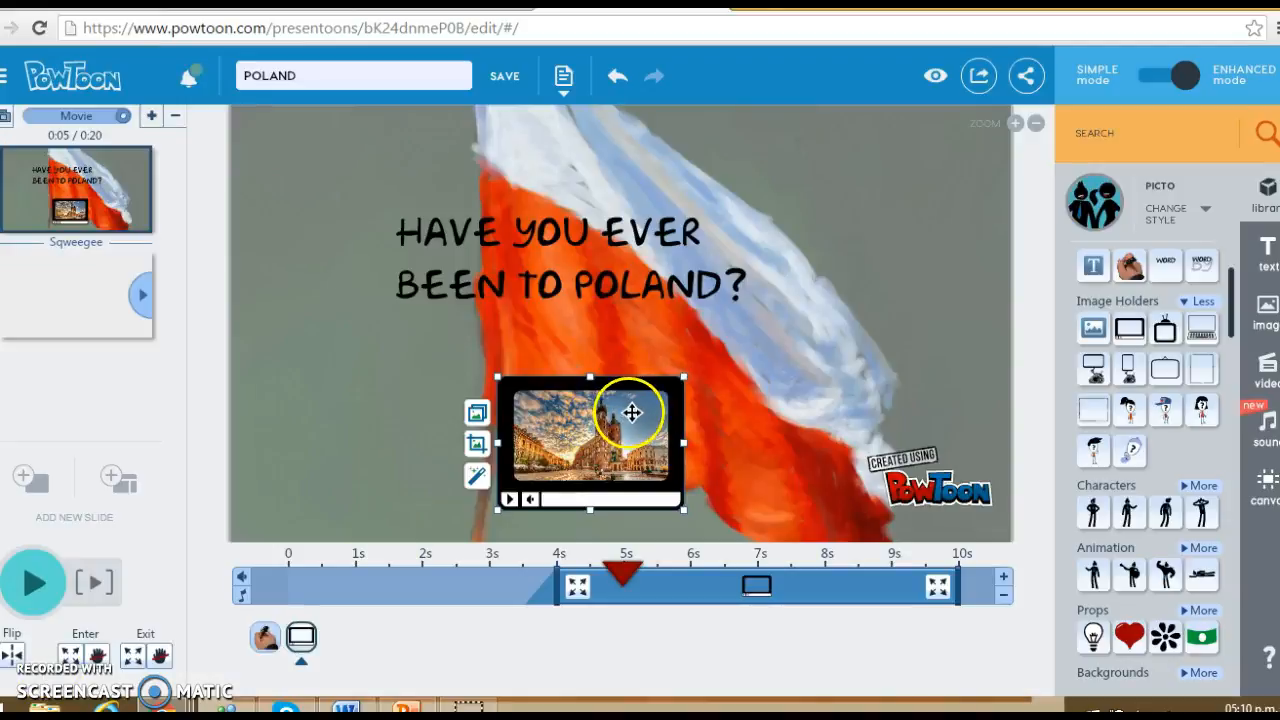
Delete the Player Screen holder with the basilica picture from the first slide.
right_click(608, 416)
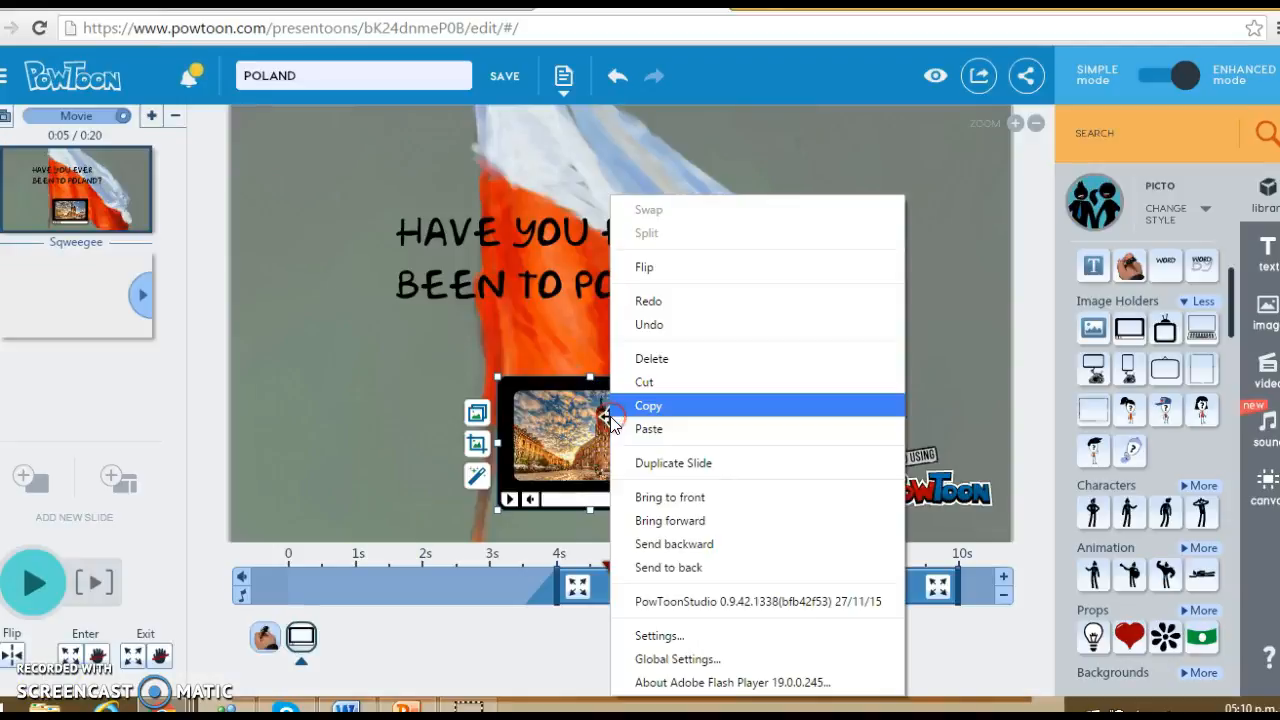
left_click(692, 358)
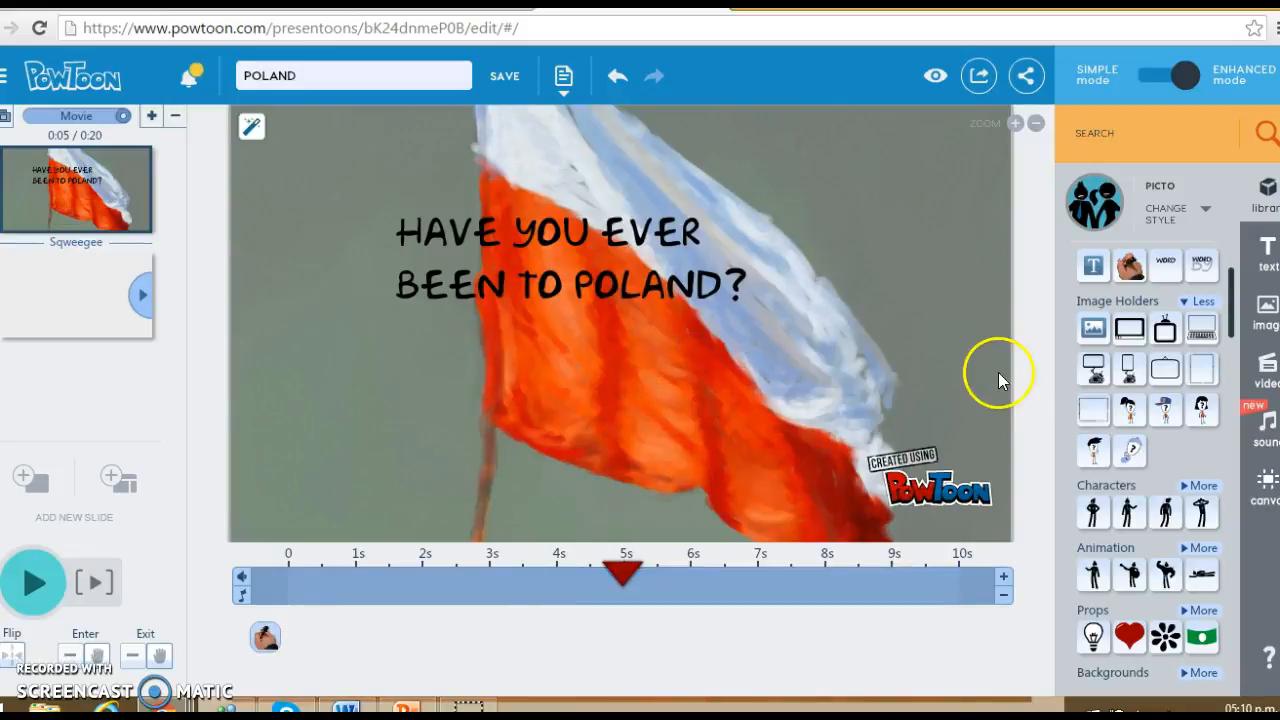
mouse_move(1130, 368)
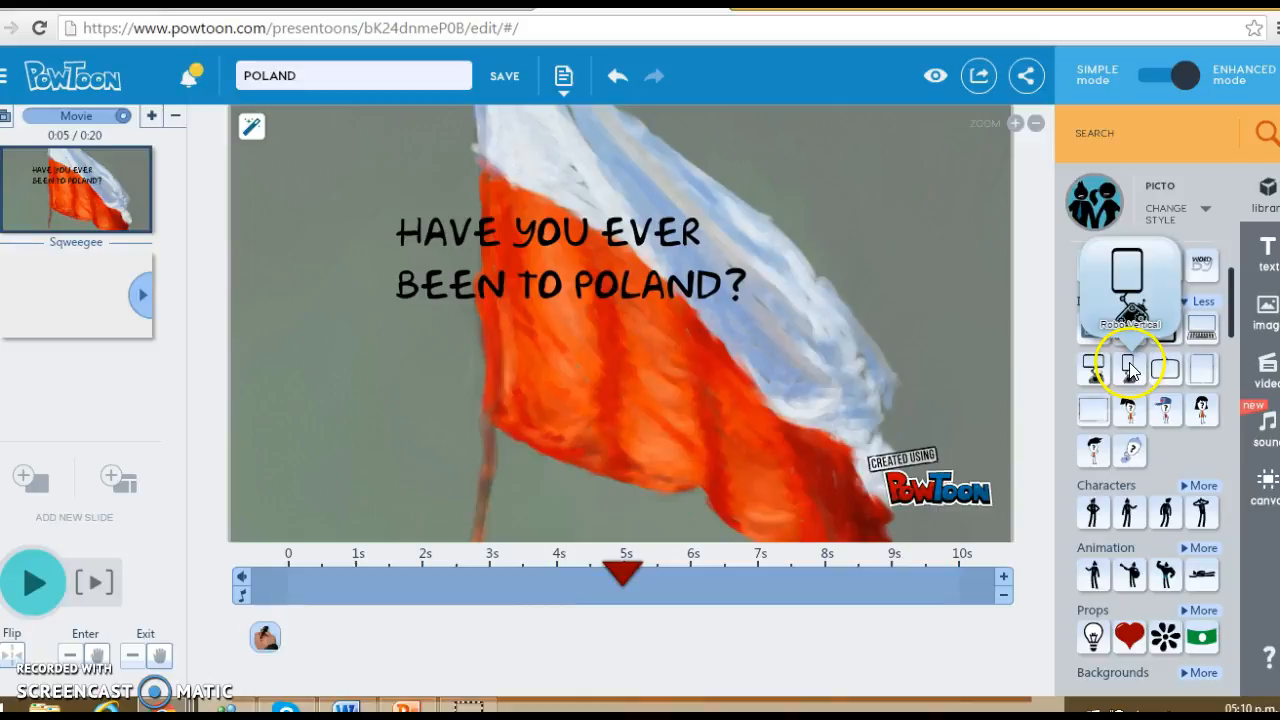
mouse_move(1165, 415)
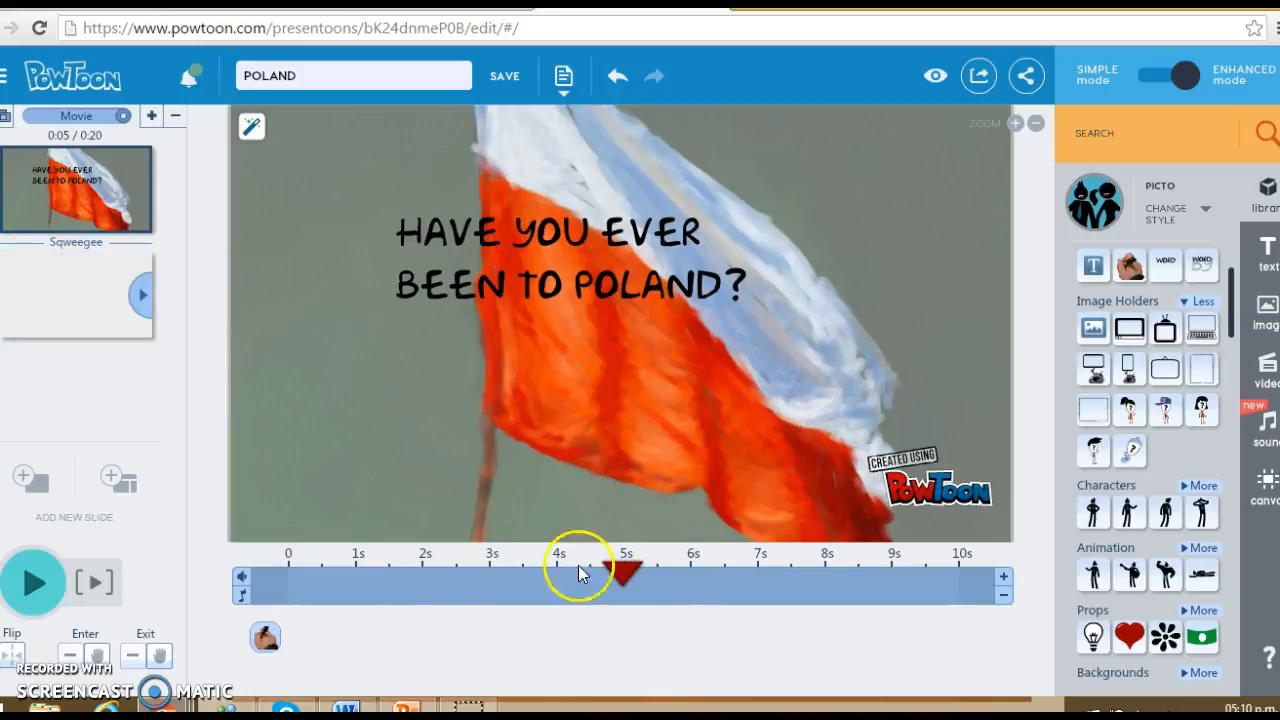
Shorten the first slide's timeline to 4 seconds.
left_click_drag(607, 585, 520, 575)
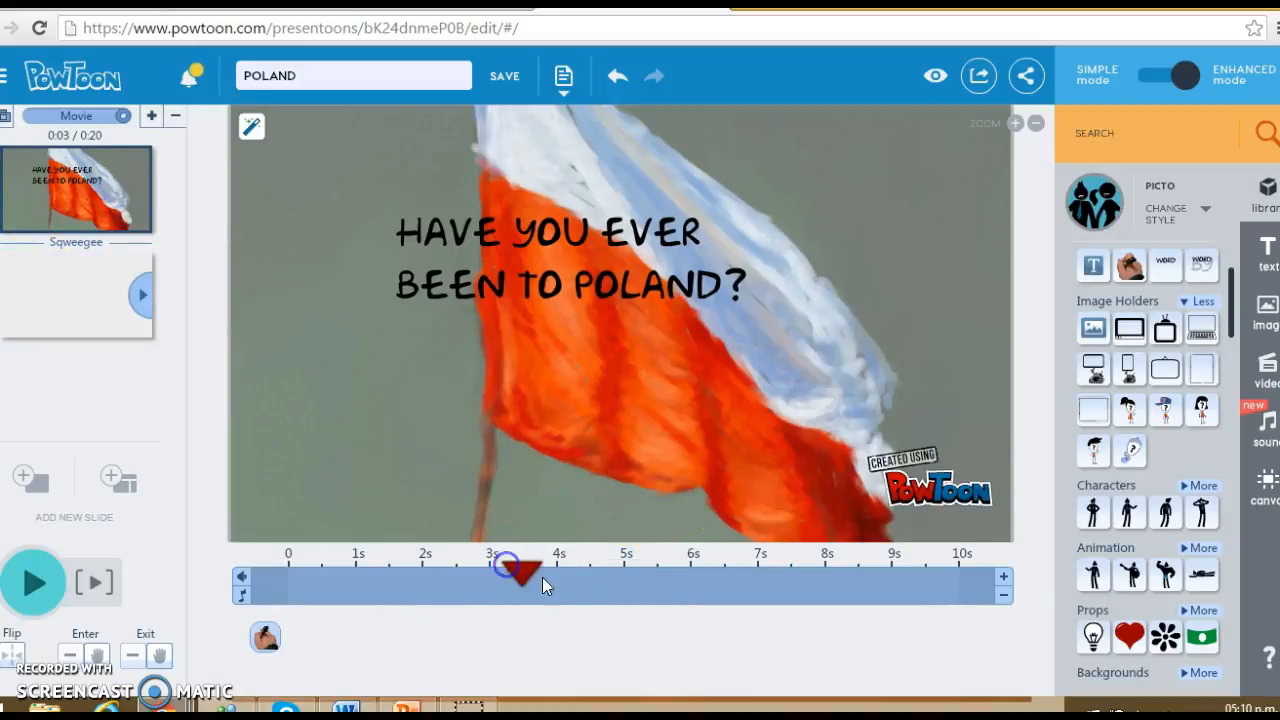
left_click_drag(524, 570, 589, 571)
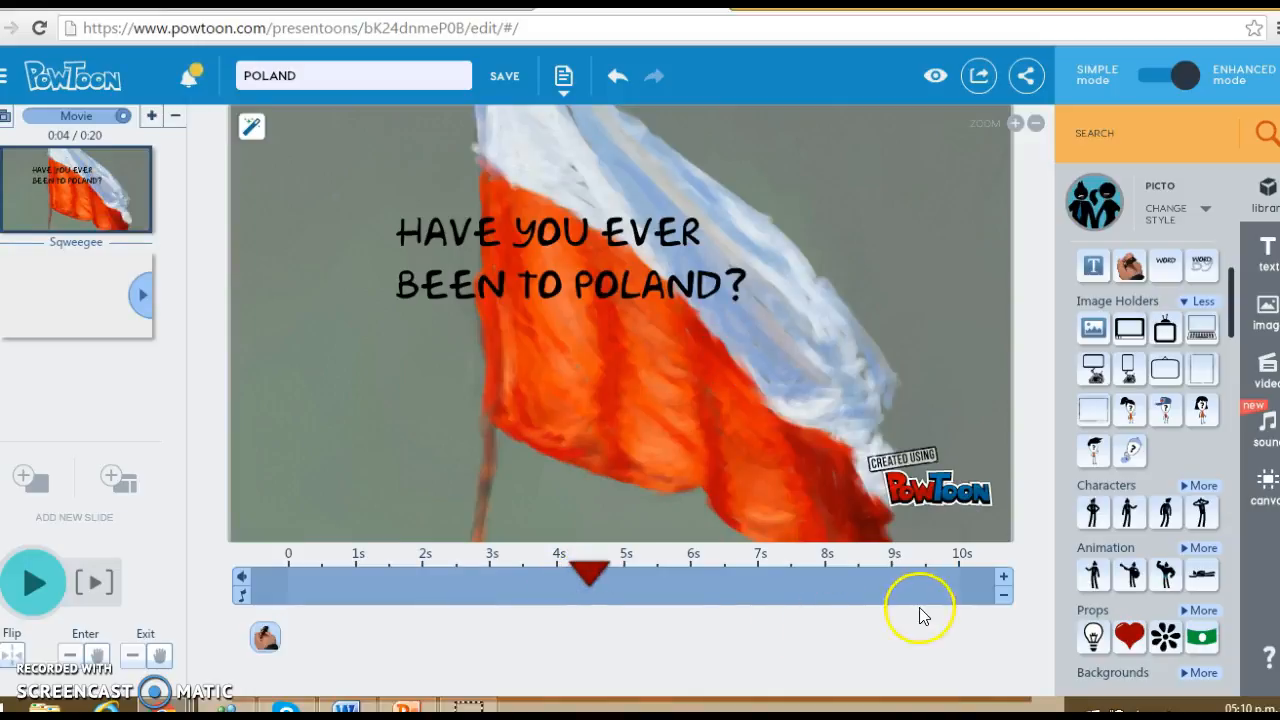
left_click(1001, 600)
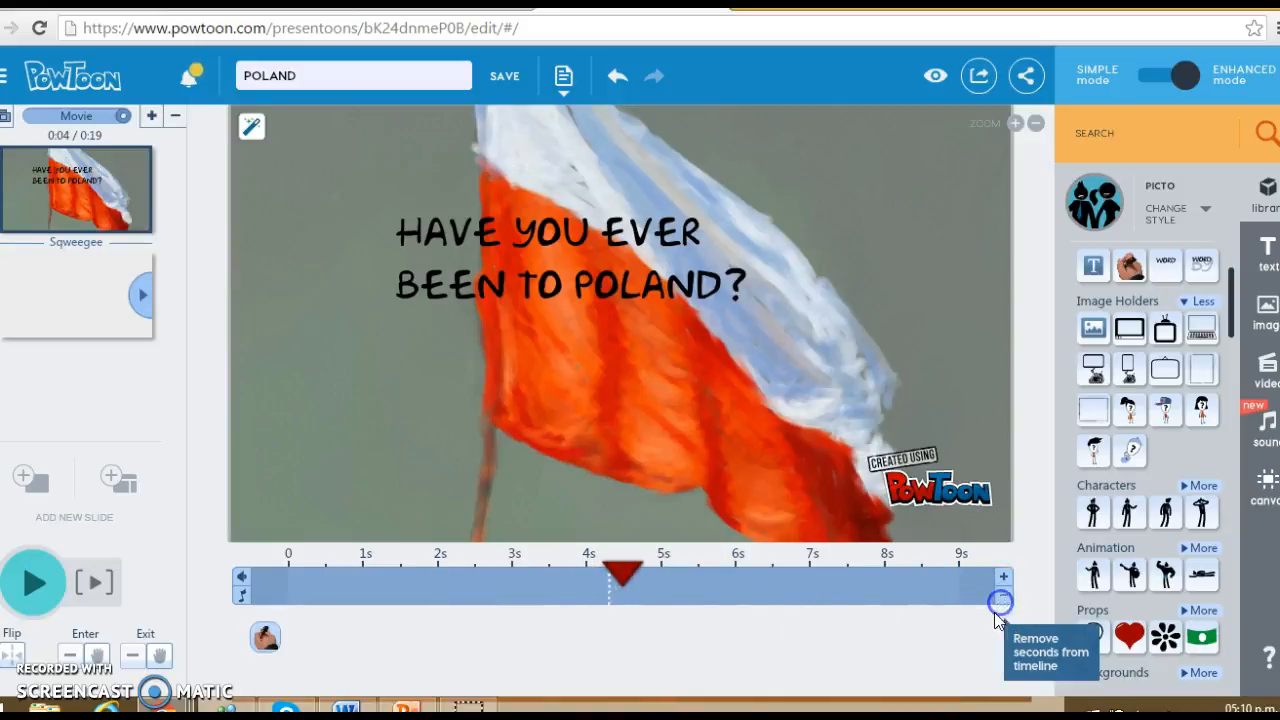
left_click(1002, 598)
left_click(1002, 599)
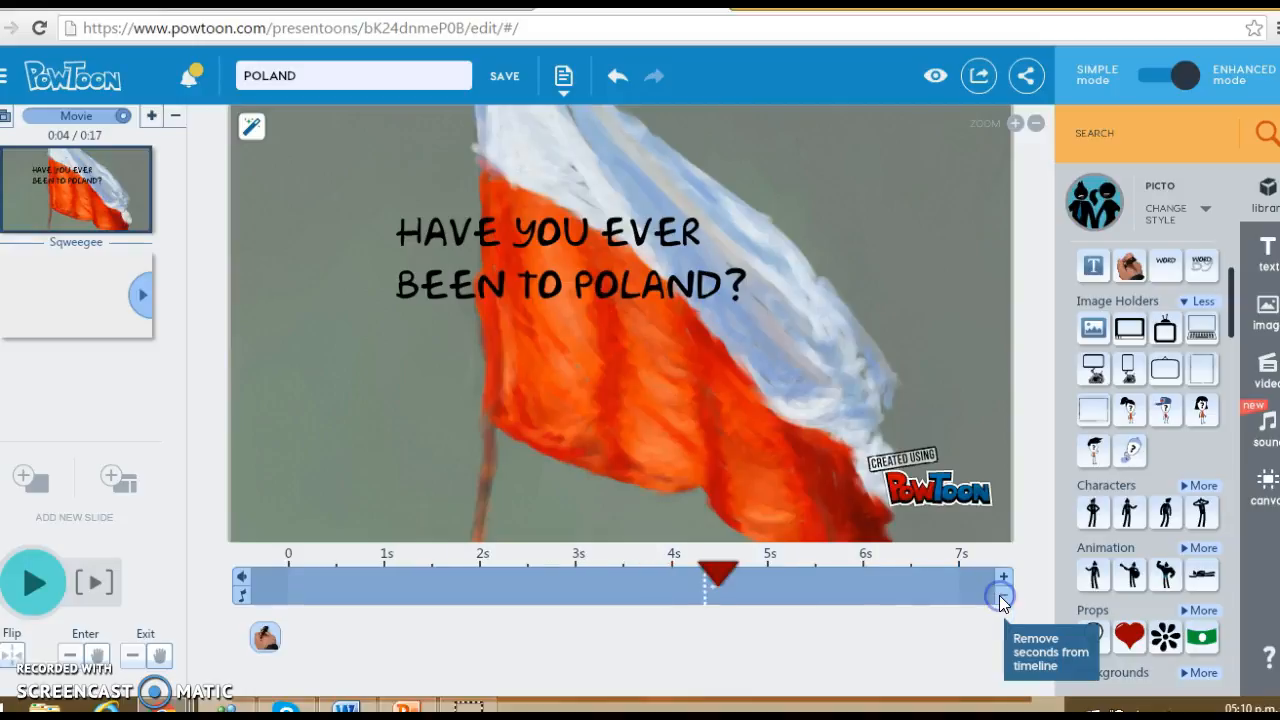
left_click(1001, 597)
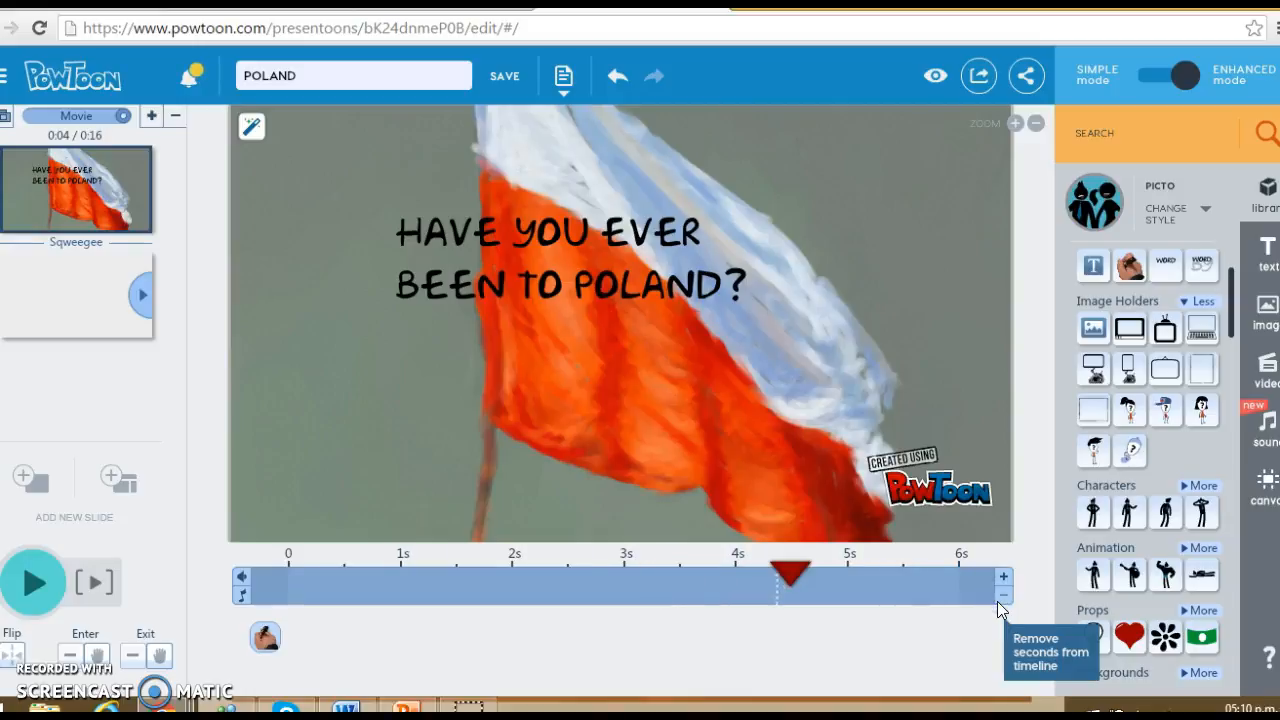
left_click(1005, 596)
left_click(1005, 596)
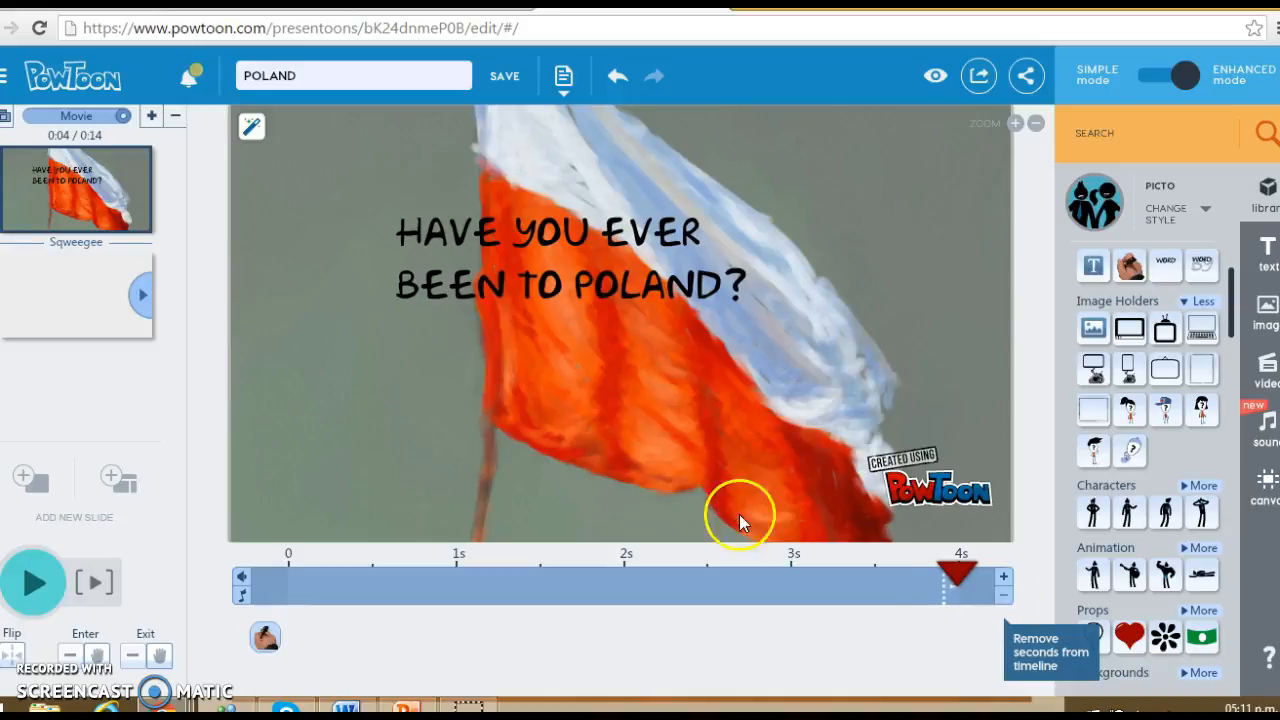
Play the movie from the first slide into the blank second one, stop it, and return to the first slide.
left_click(101, 200)
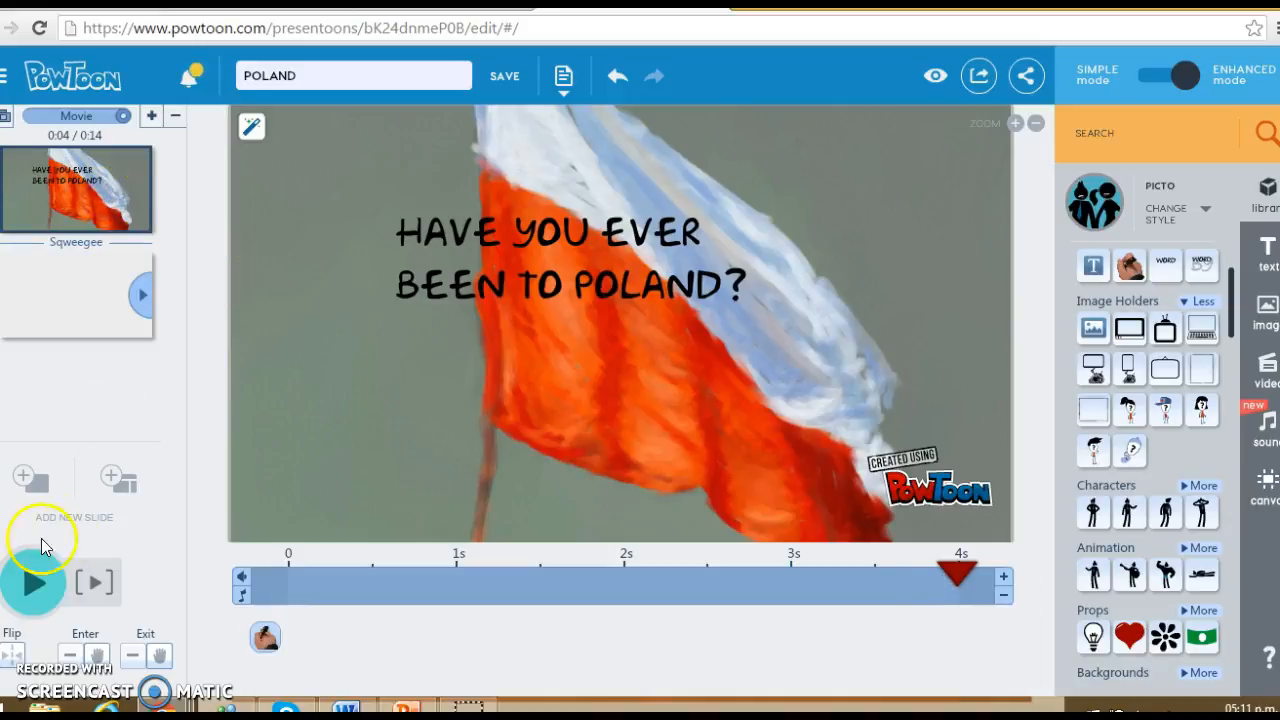
left_click(35, 598)
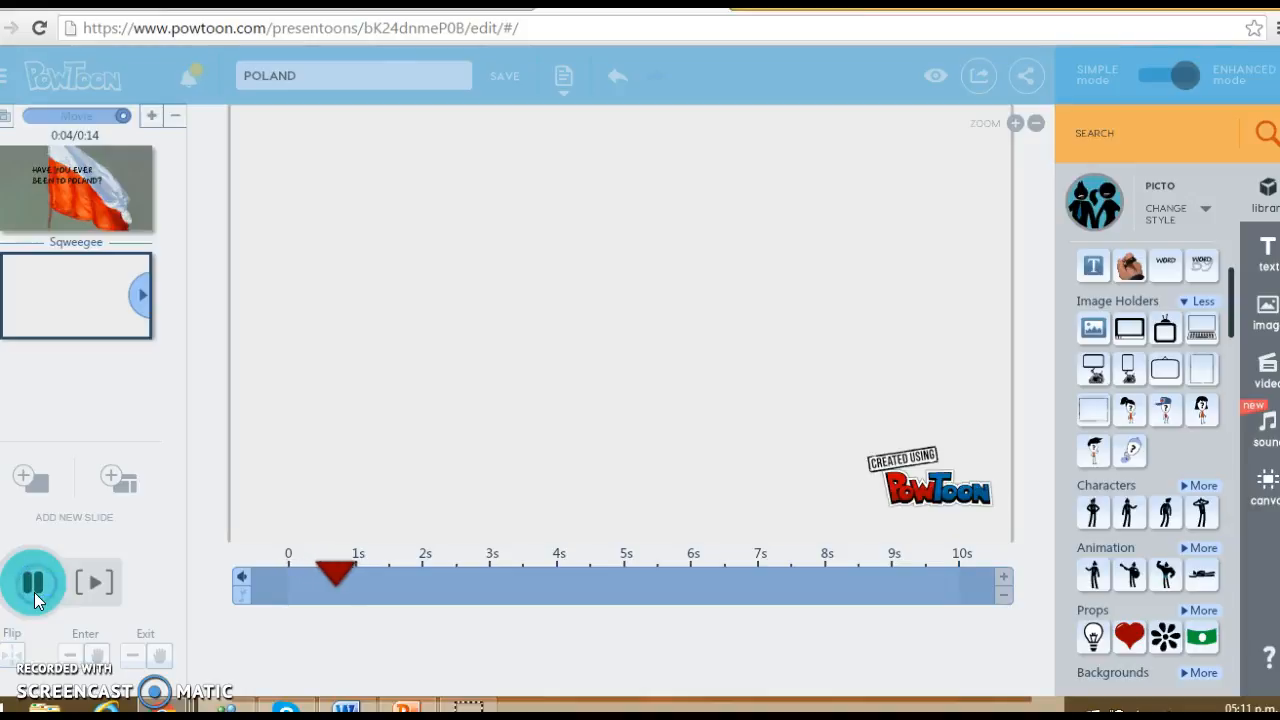
left_click(35, 598)
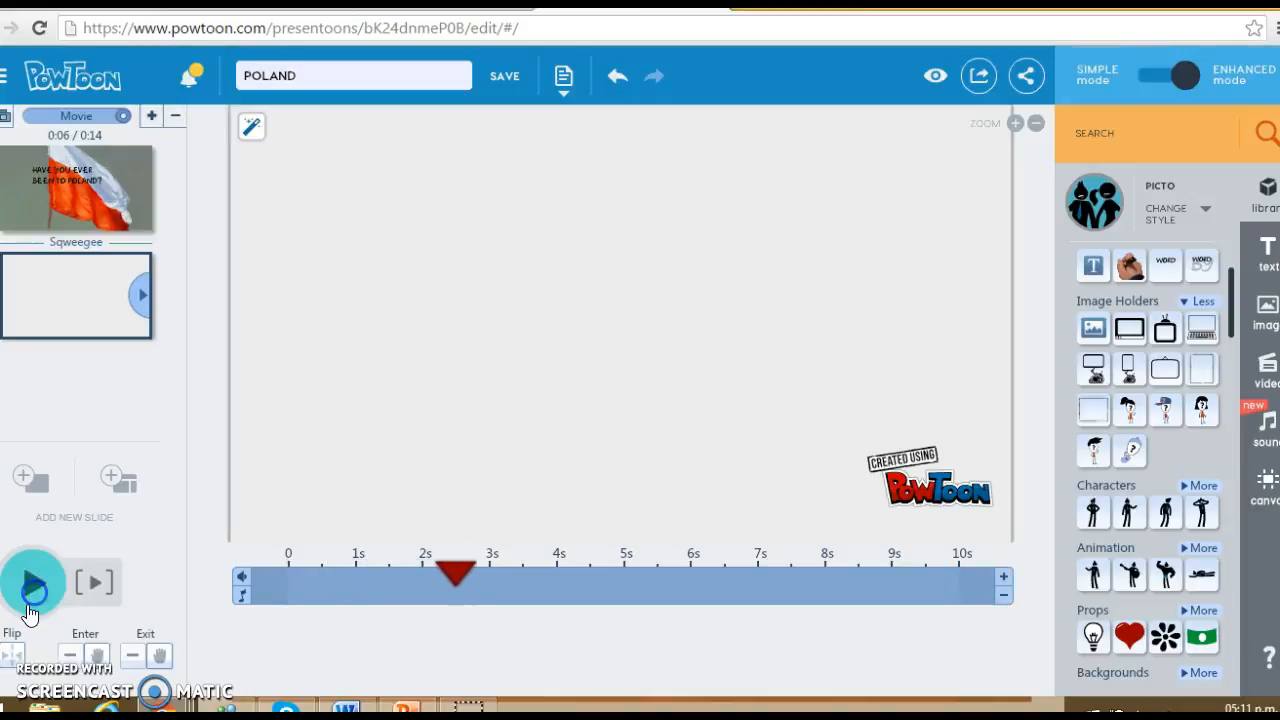
left_click(78, 173)
left_click(78, 175)
left_click(78, 176)
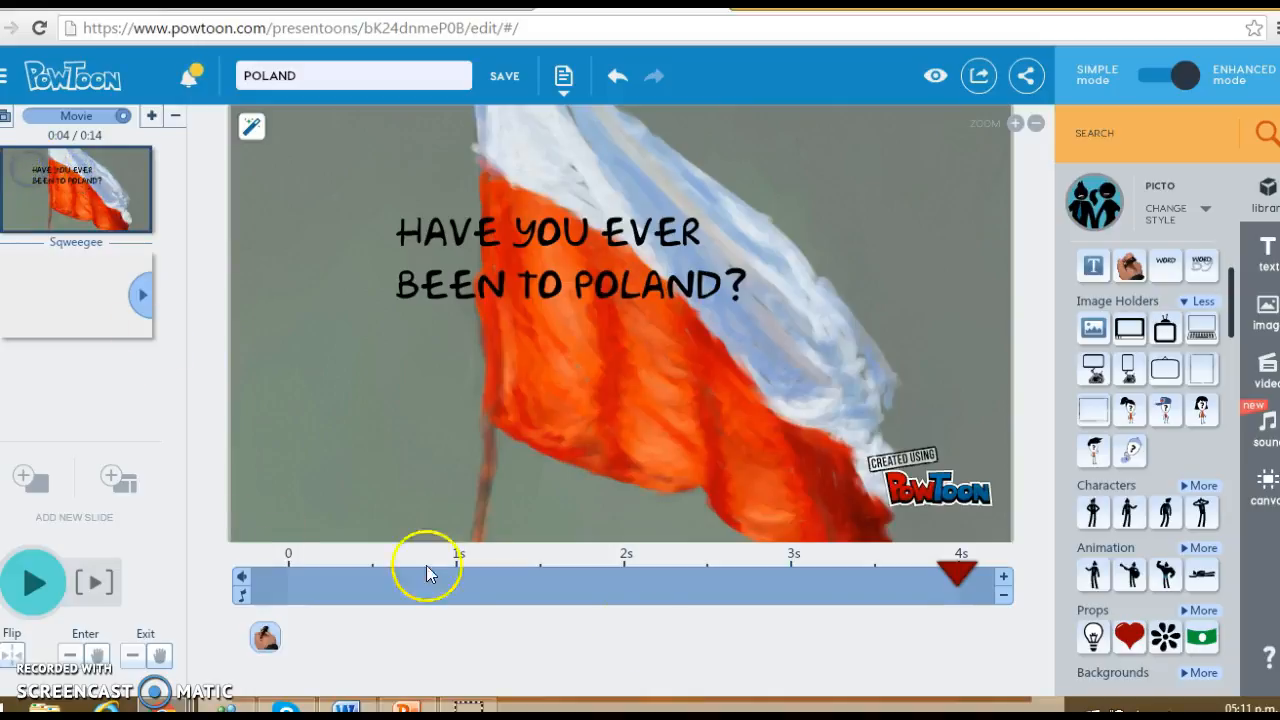
Rewind the first slide to 0 seconds, examine the Sound Manager's voice-over and music options, and close it without adding sound.
left_click(256, 568)
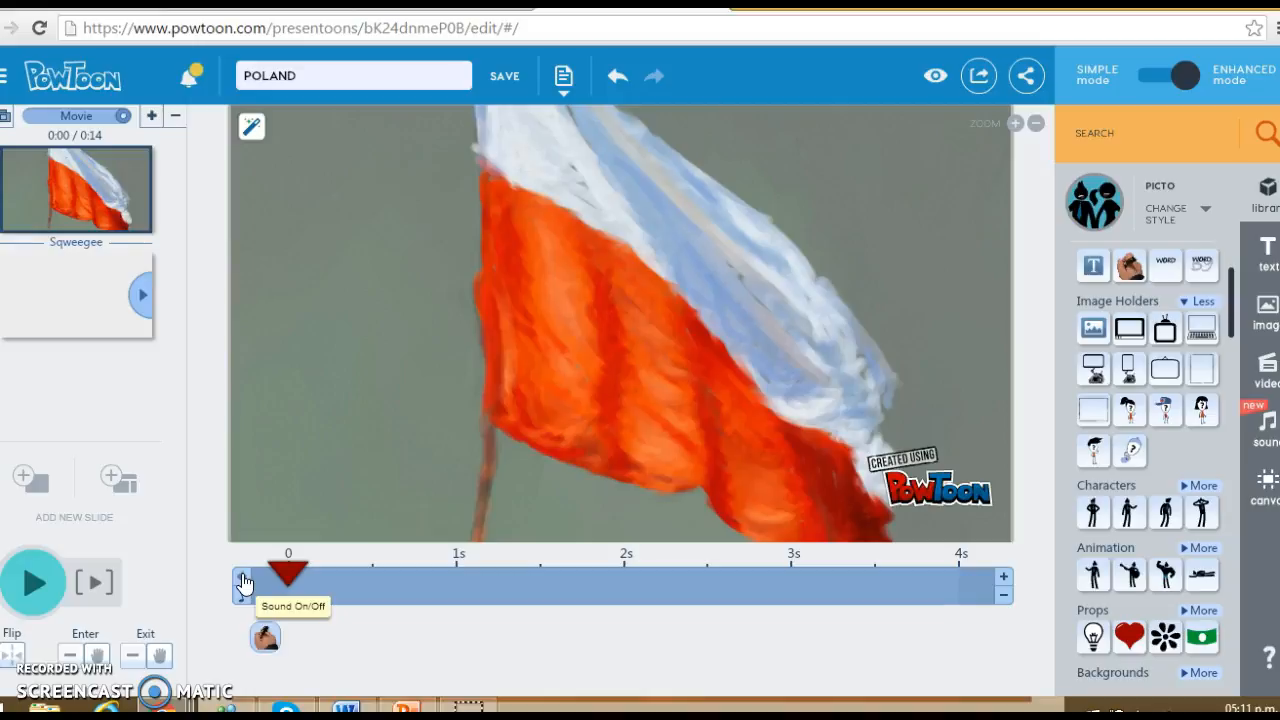
left_click(243, 598)
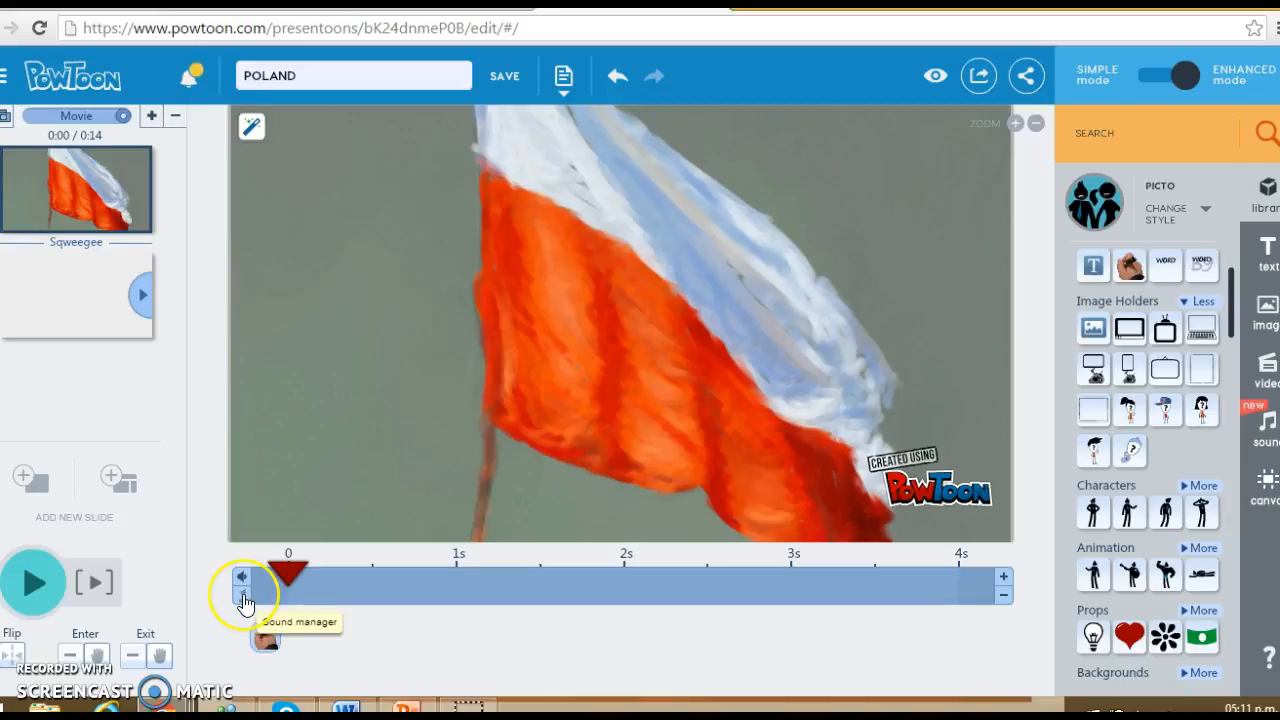
left_click(243, 597)
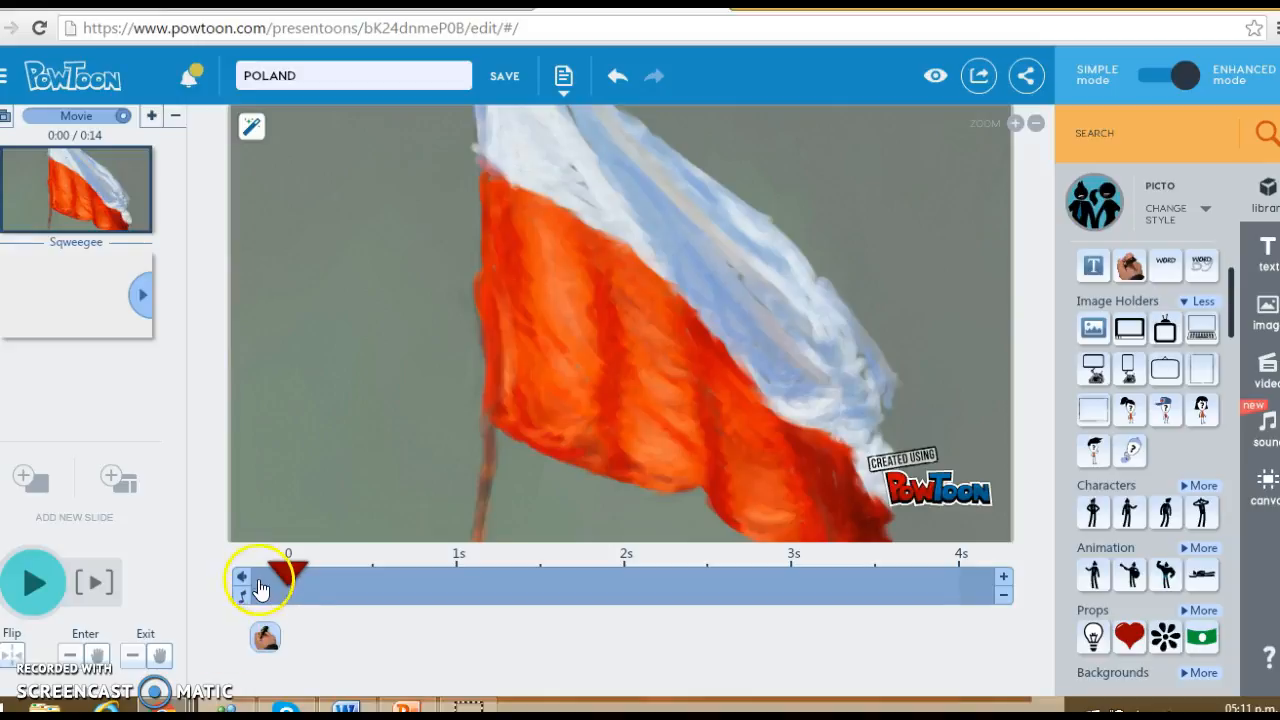
left_click(240, 596)
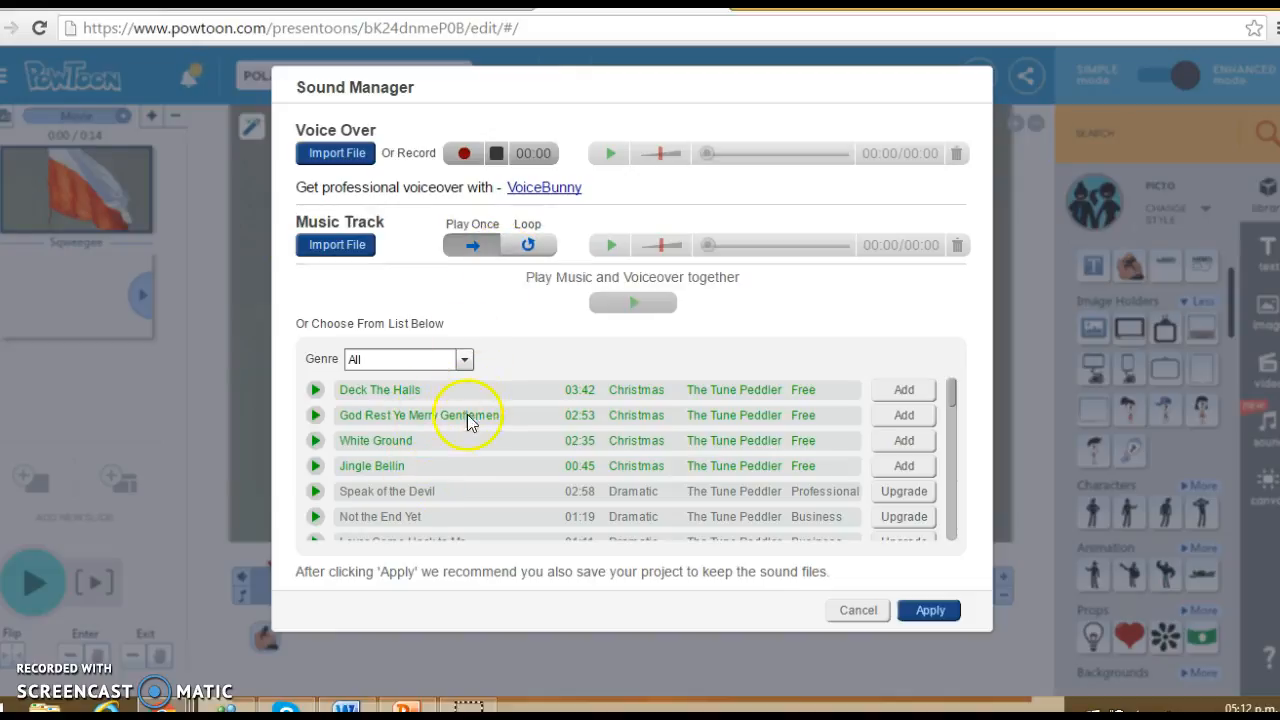
left_click(860, 612)
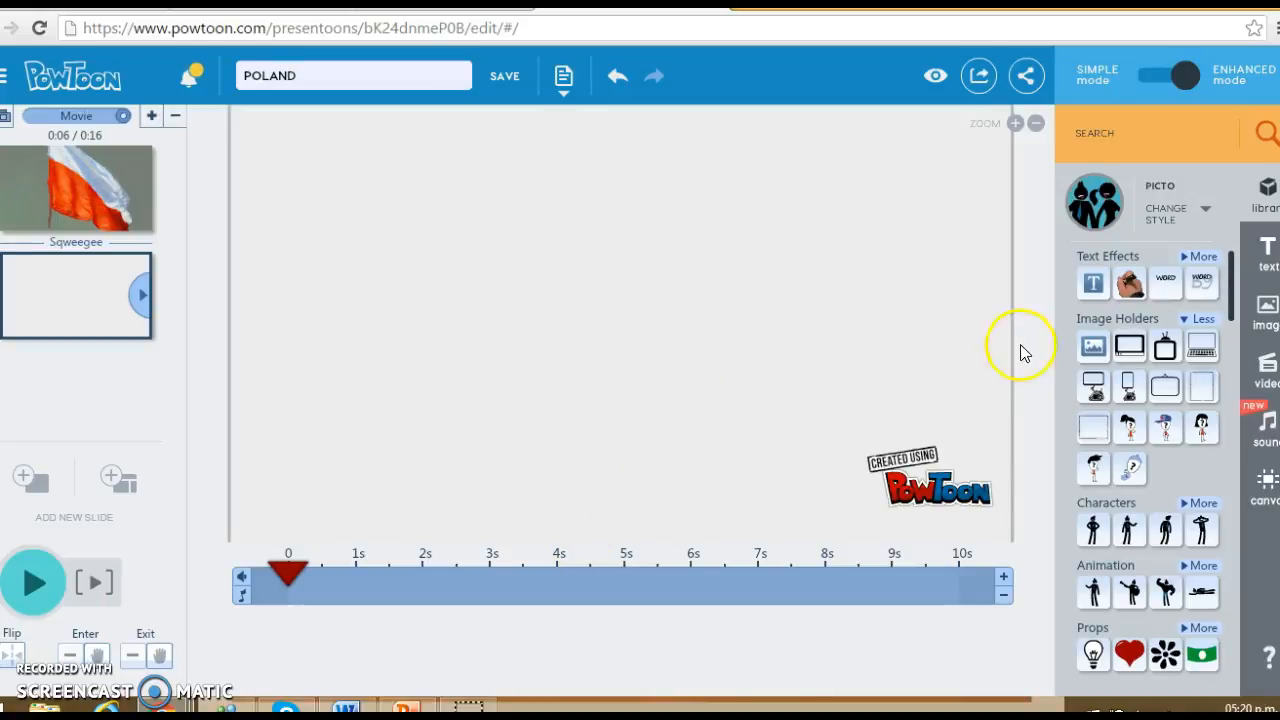
Insert the St. Mary's Basilica Kraków picture from the personal library into the second slide as a Plain Image.
mouse_move(1092, 352)
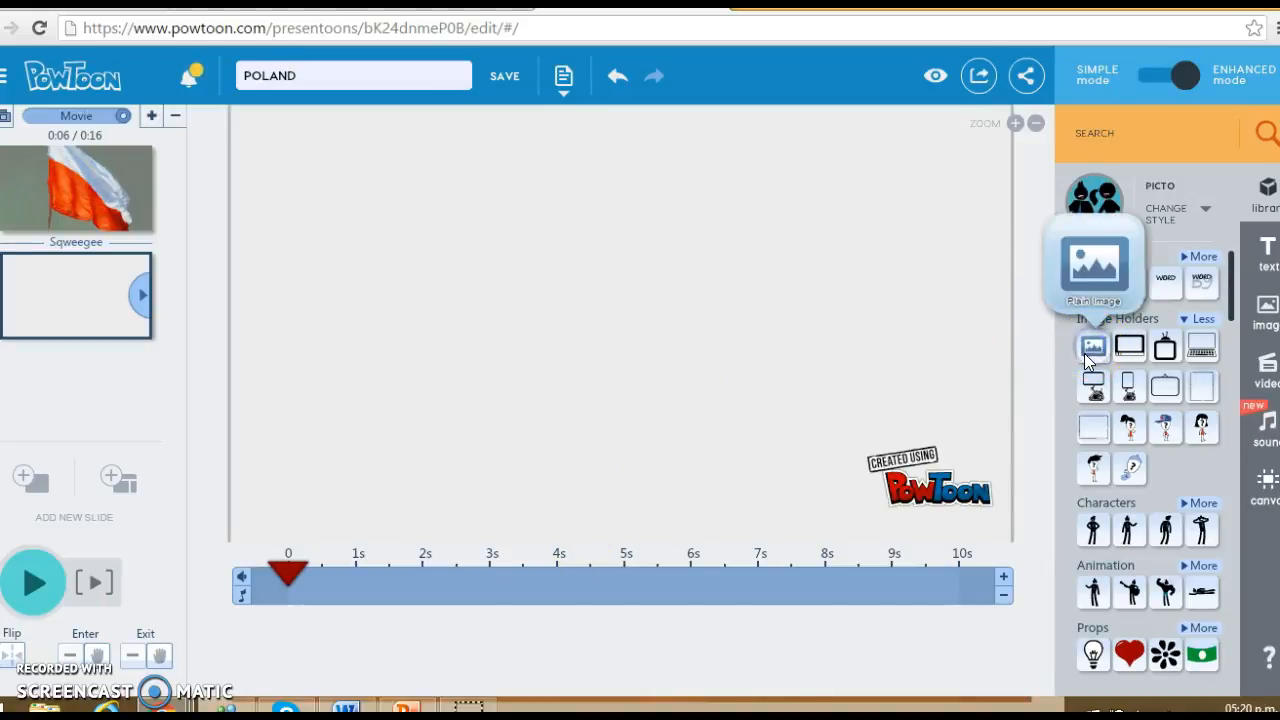
left_click(1092, 347)
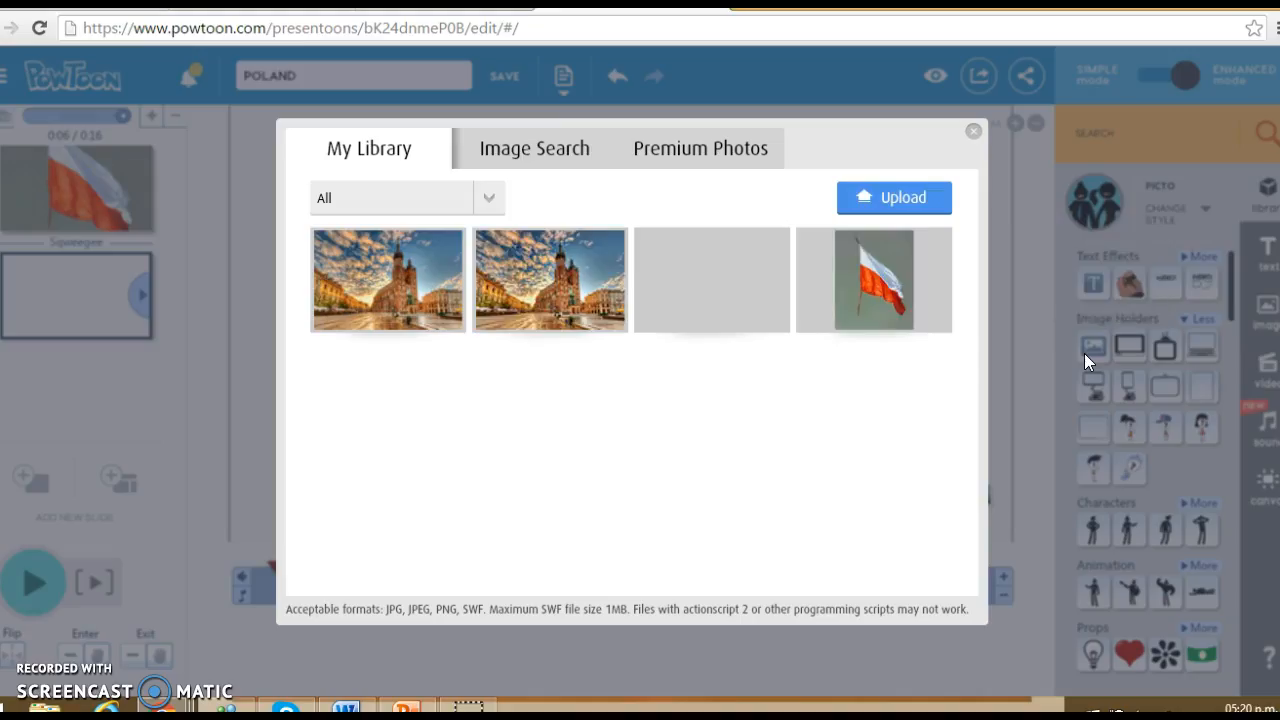
left_click(350, 288)
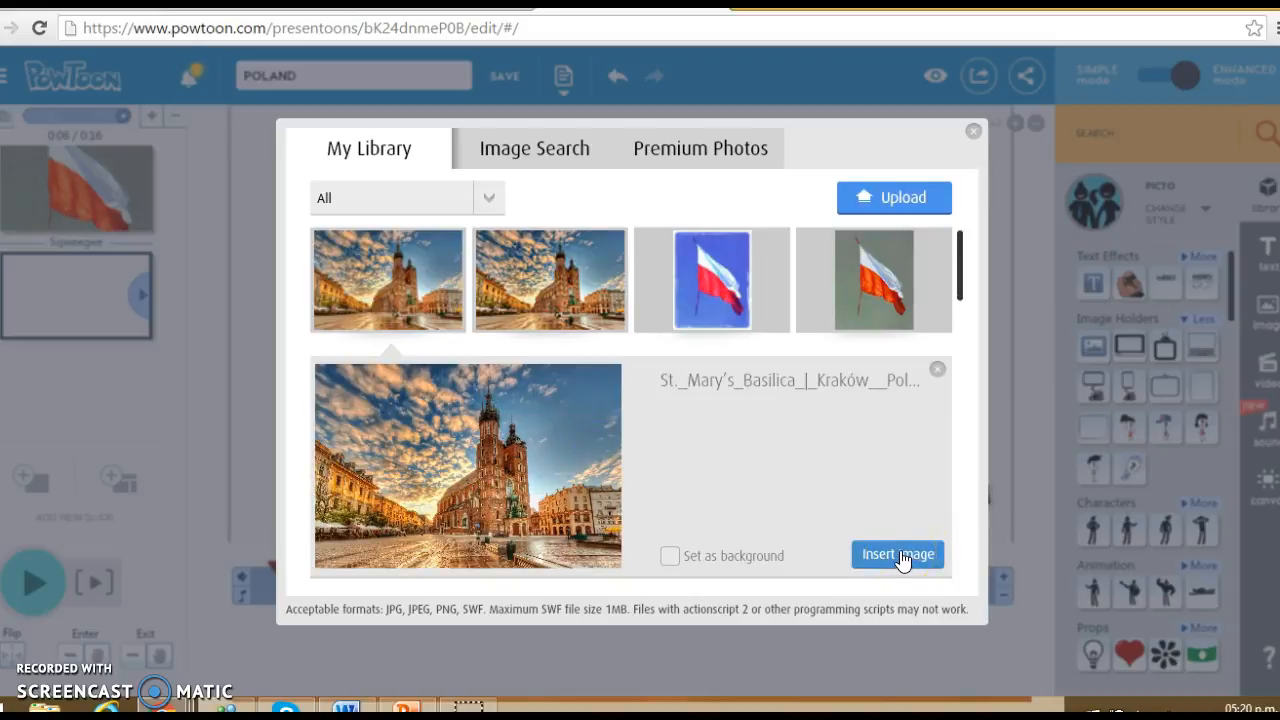
left_click(900, 555)
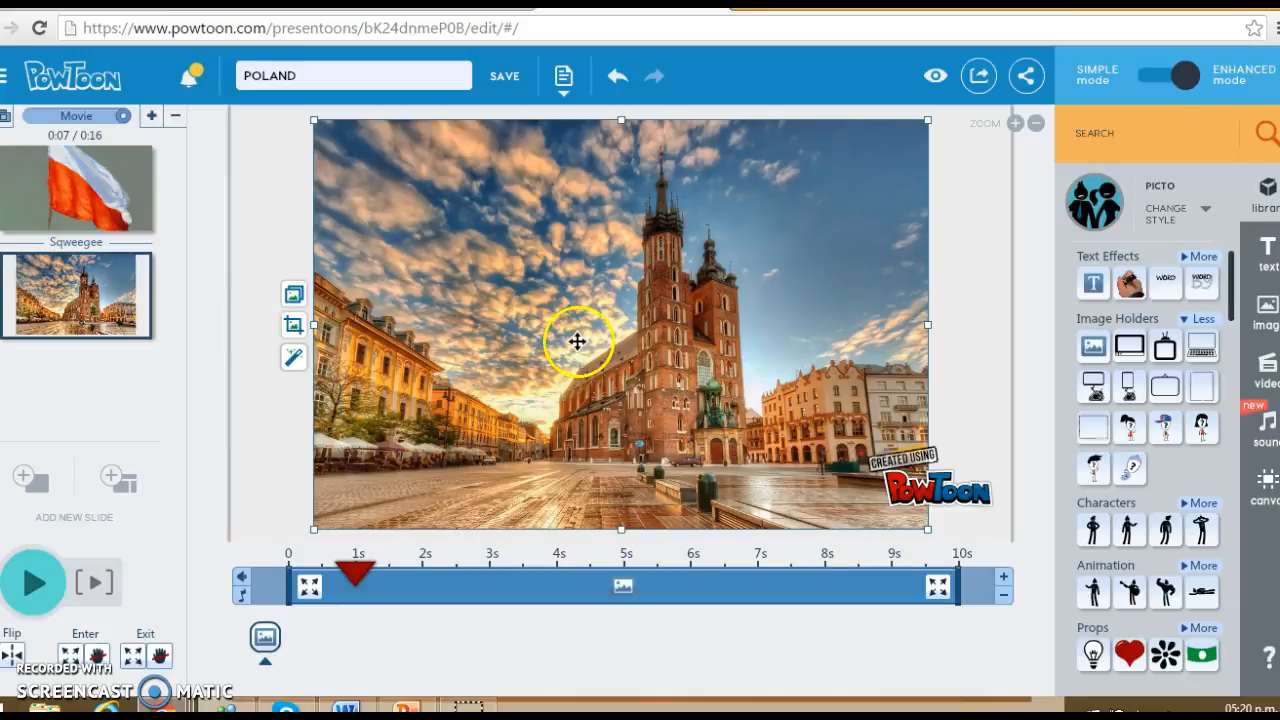
left_click(469, 269)
right_click(469, 269)
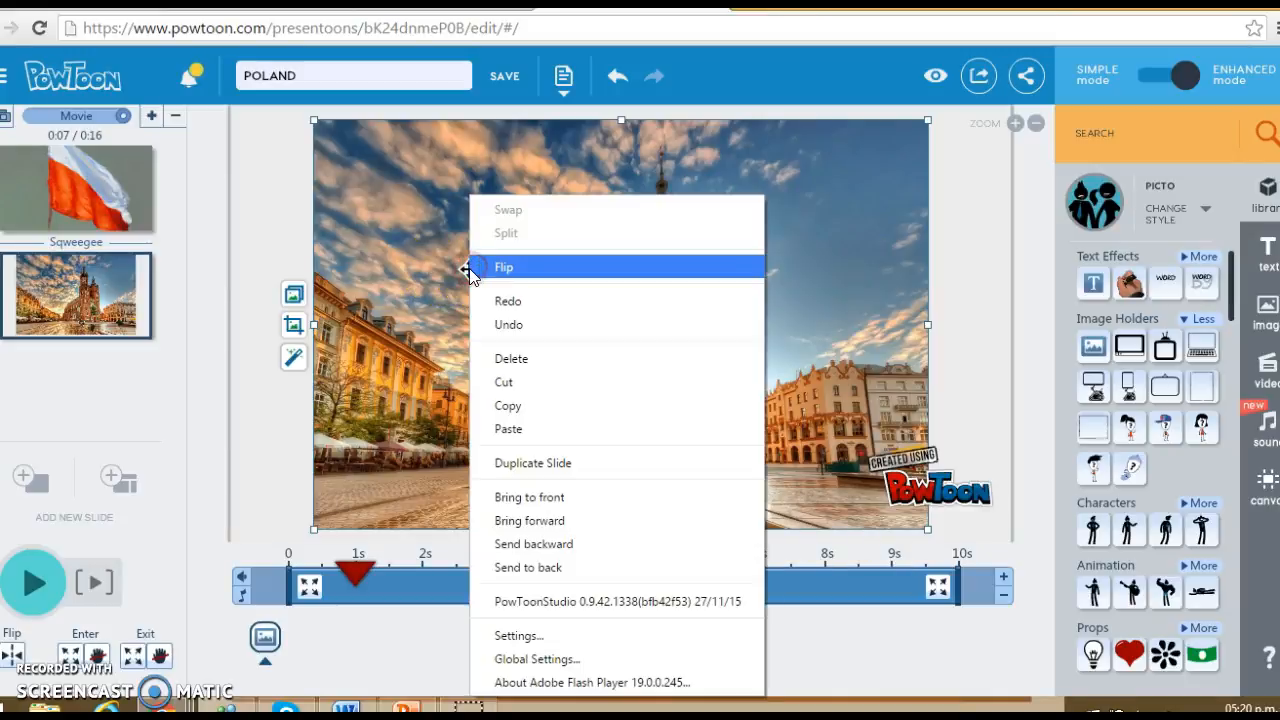
left_click(414, 394)
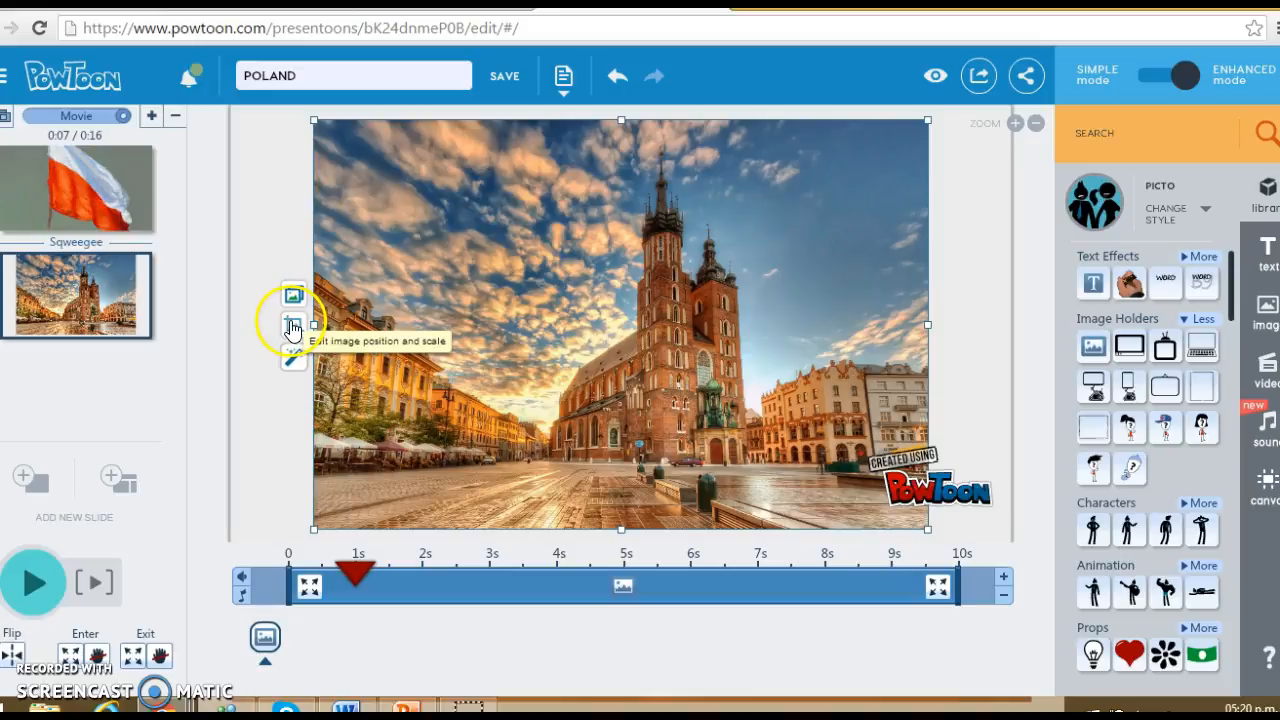
Set the entrance effect of the second slide's basilica picture to Up.
left_click(312, 590)
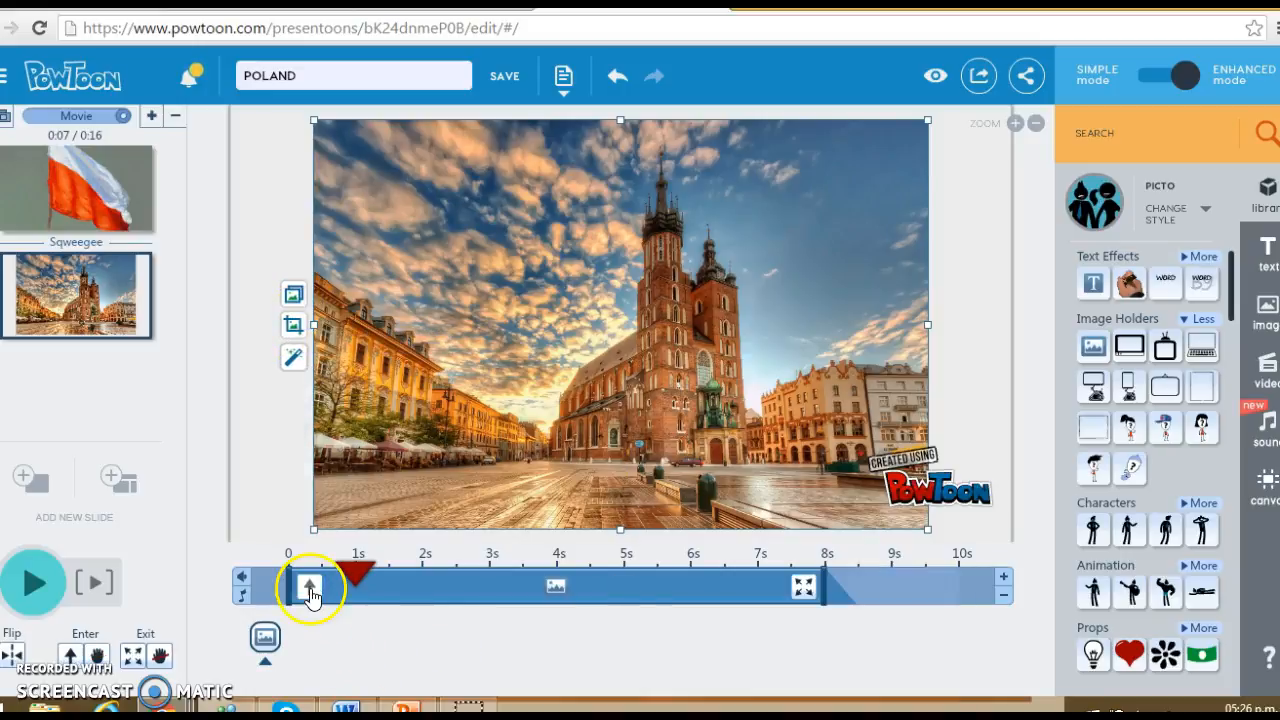
left_click(312, 588)
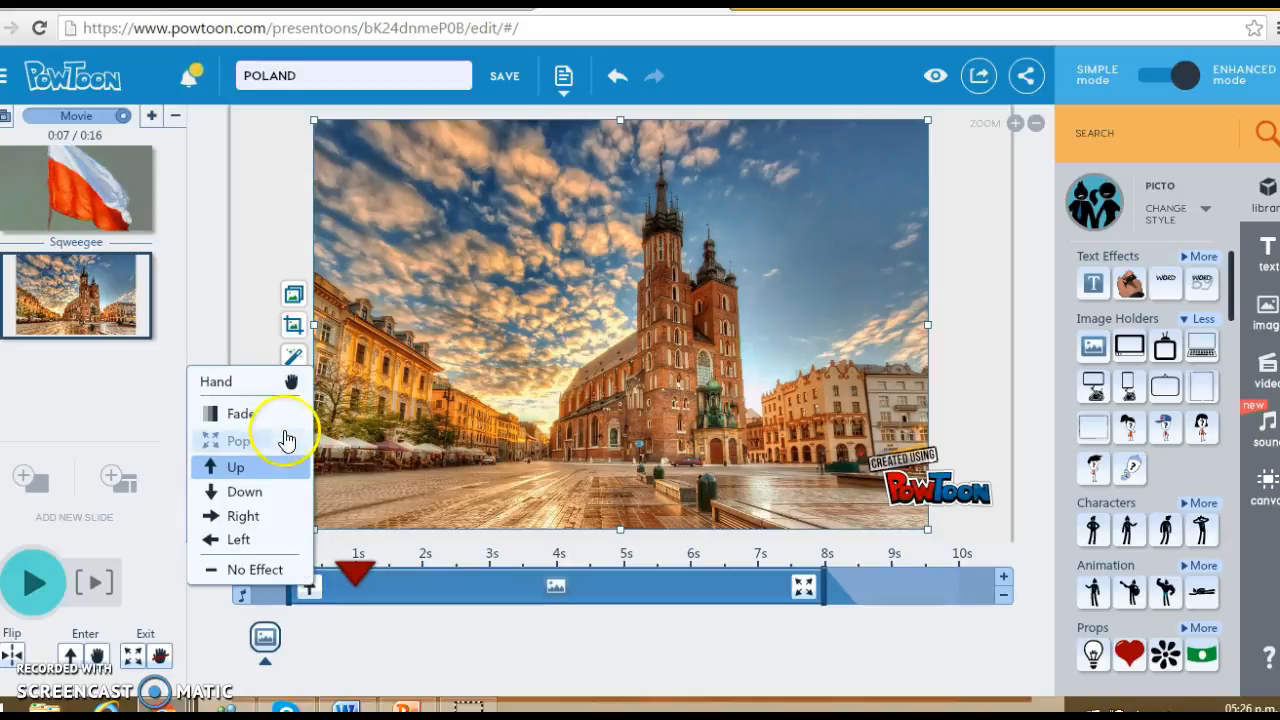
left_click(249, 470)
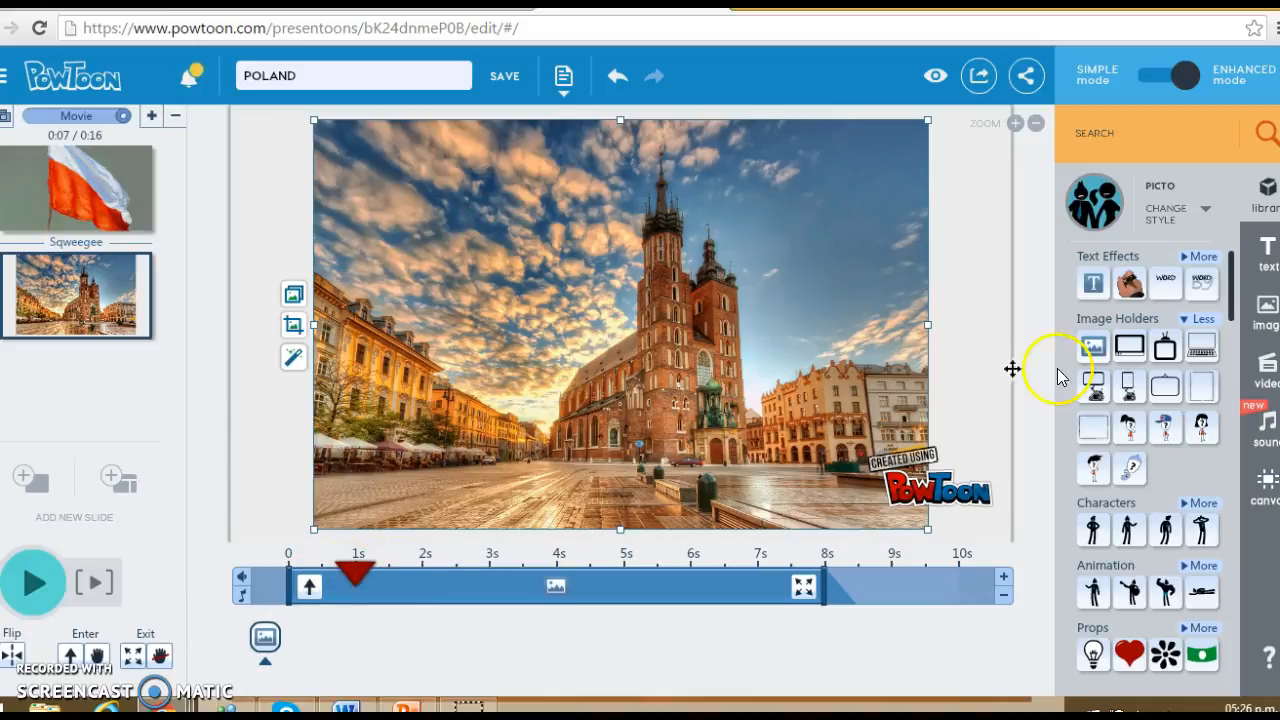
Add a Words scaling down text effect over the basilica picture's upper part and replace its placeholder with "IF NOT, THE TIME IS NOW!".
mouse_move(1203, 290)
left_click_drag(1203, 290, 346, 148)
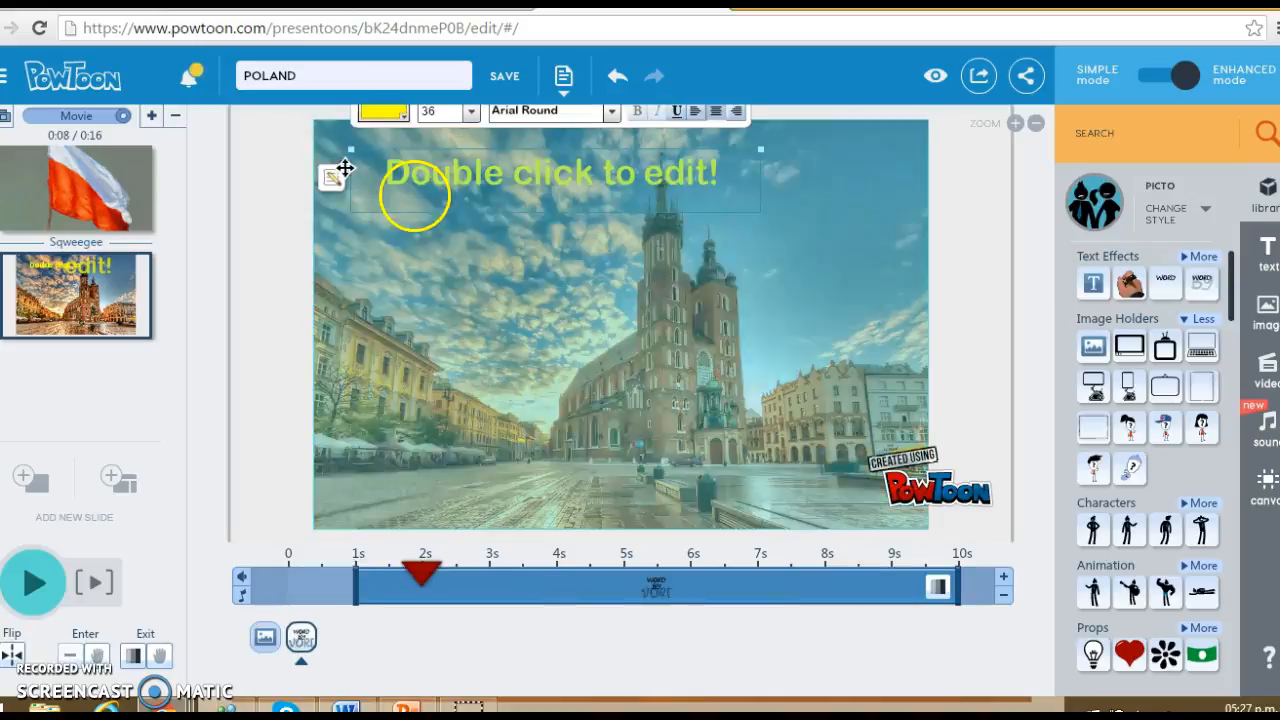
double_click(412, 168)
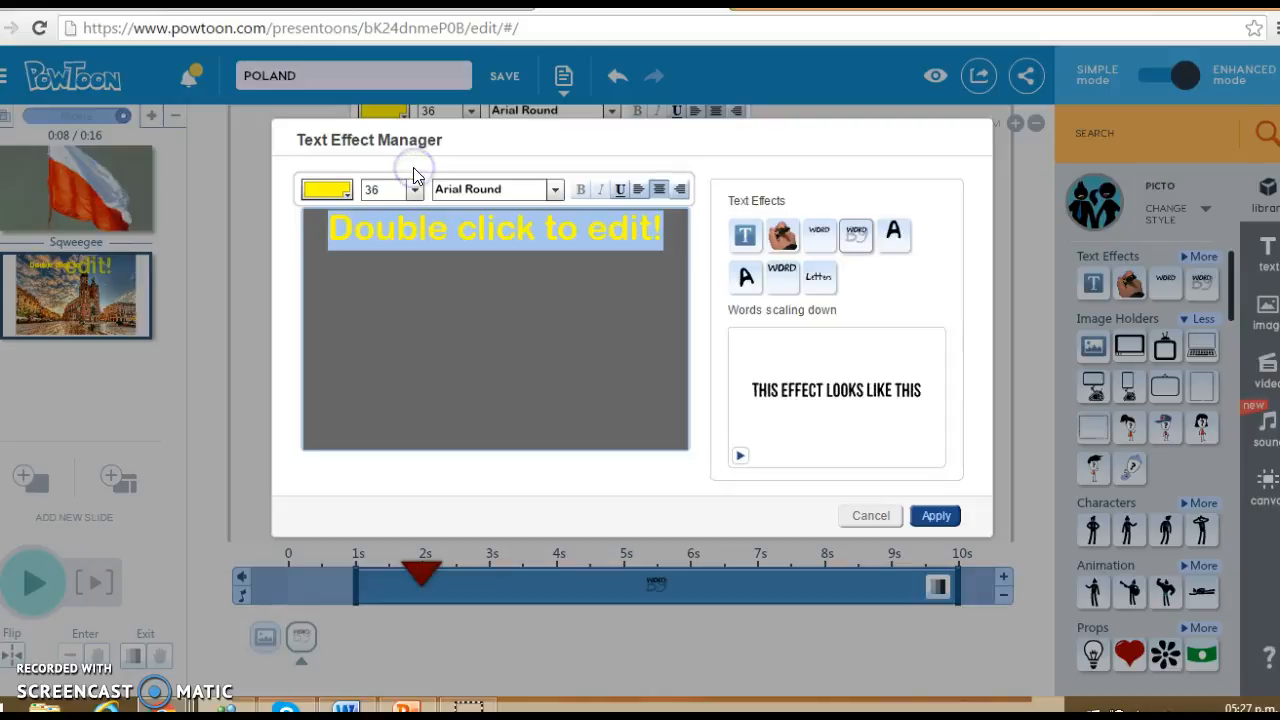
left_click(445, 236)
left_click_drag(685, 235, 320, 228)
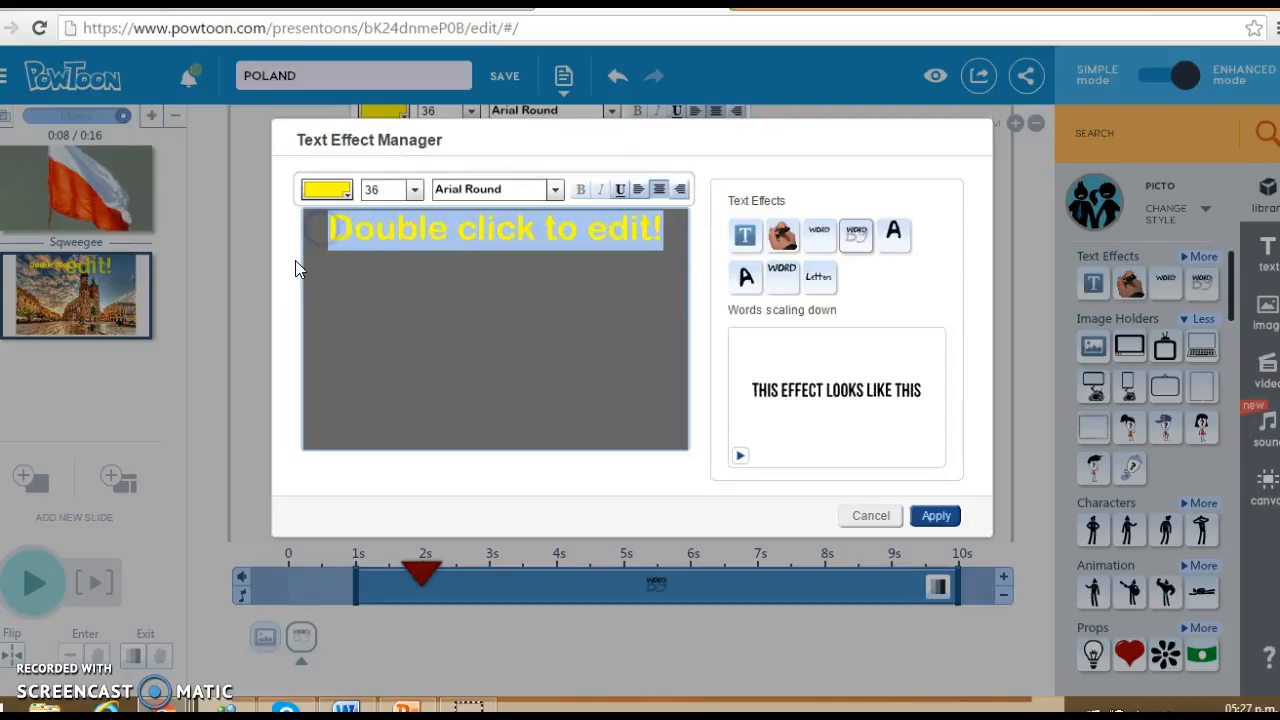
key("BackSpace")
type("IF NO")
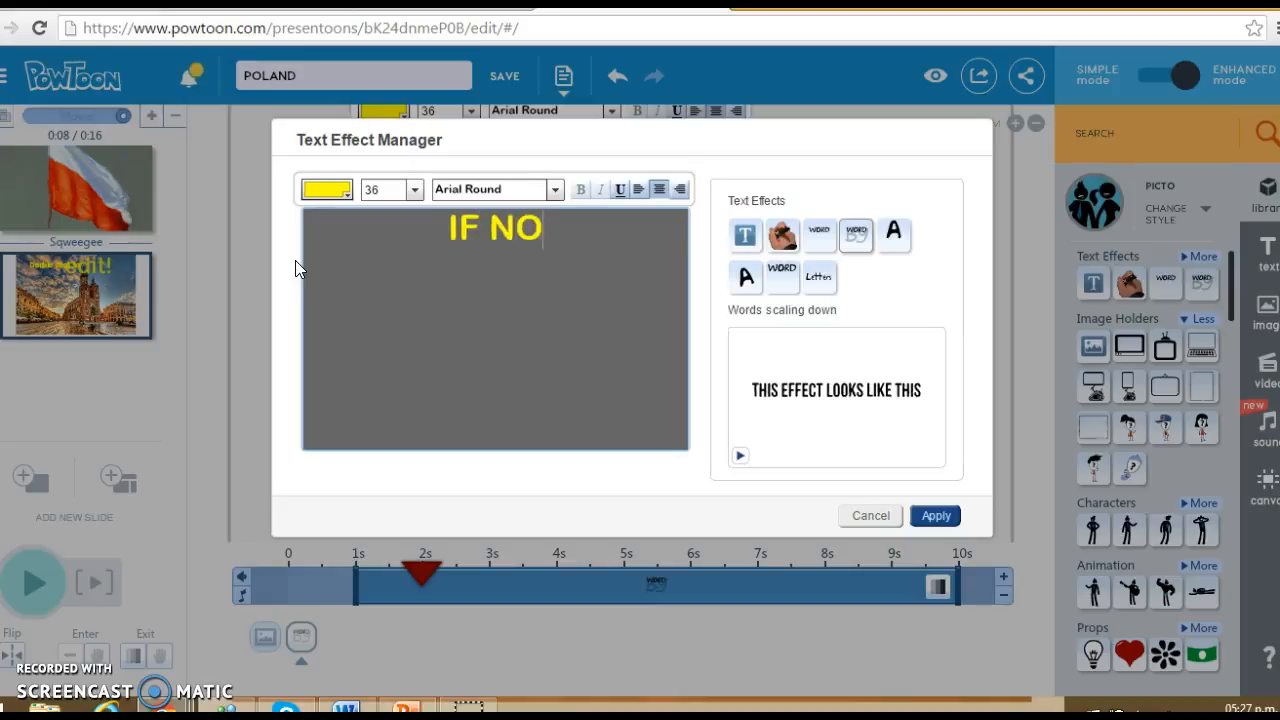
type("T, THE TIME IS NOW!")
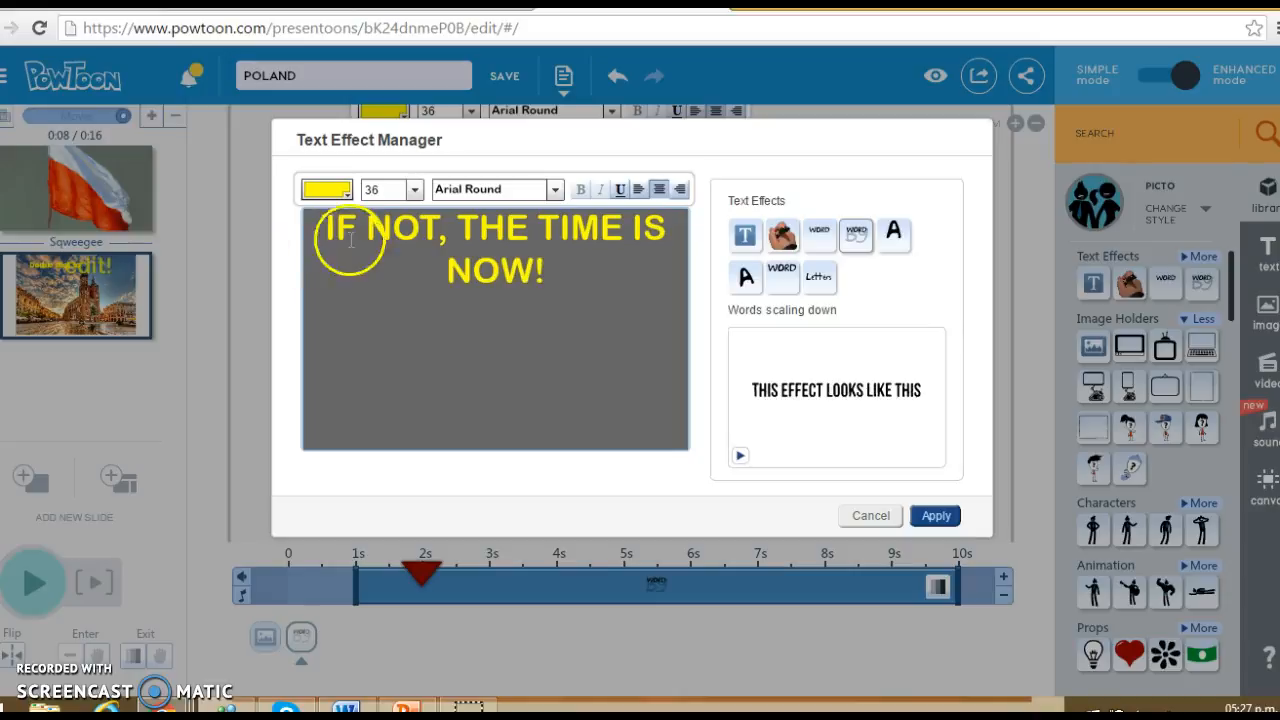
Split the text into four lines, "IF NOT,", "THE TIME", "IS" and "NOW!", and apply it with the Words scaling down effect.
left_click(458, 235)
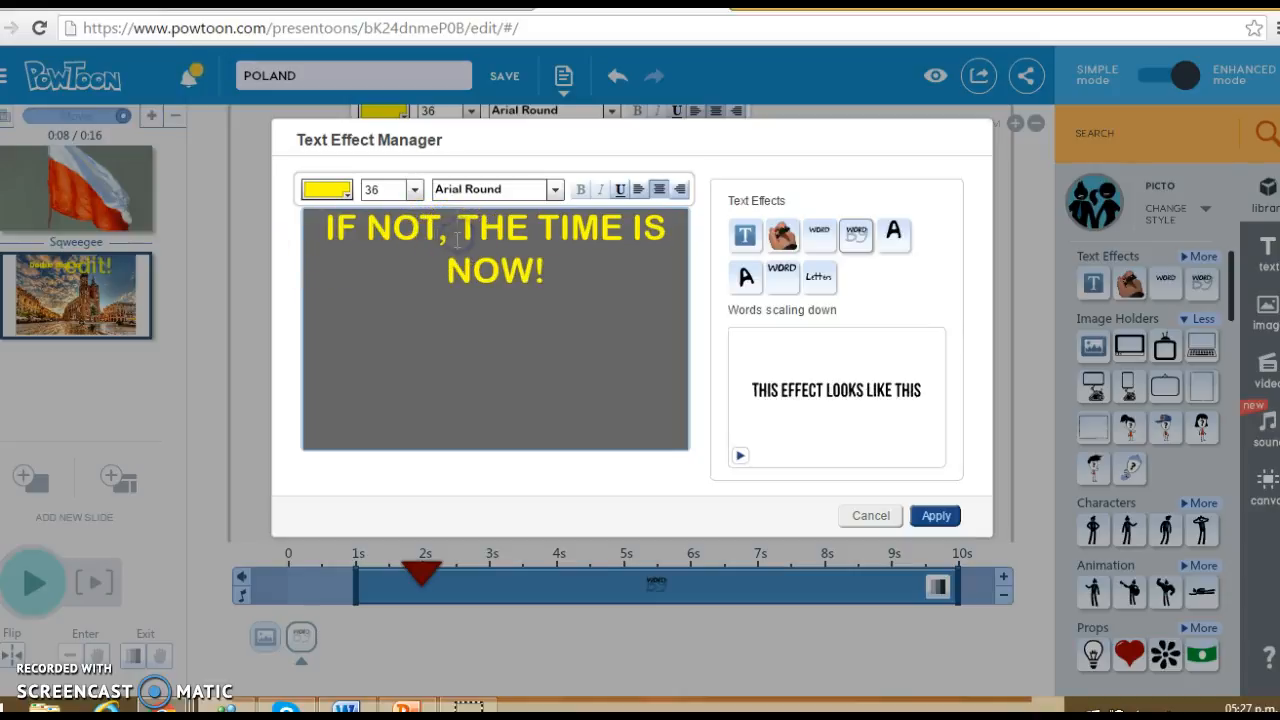
key("Return")
left_click(507, 276)
key("Return")
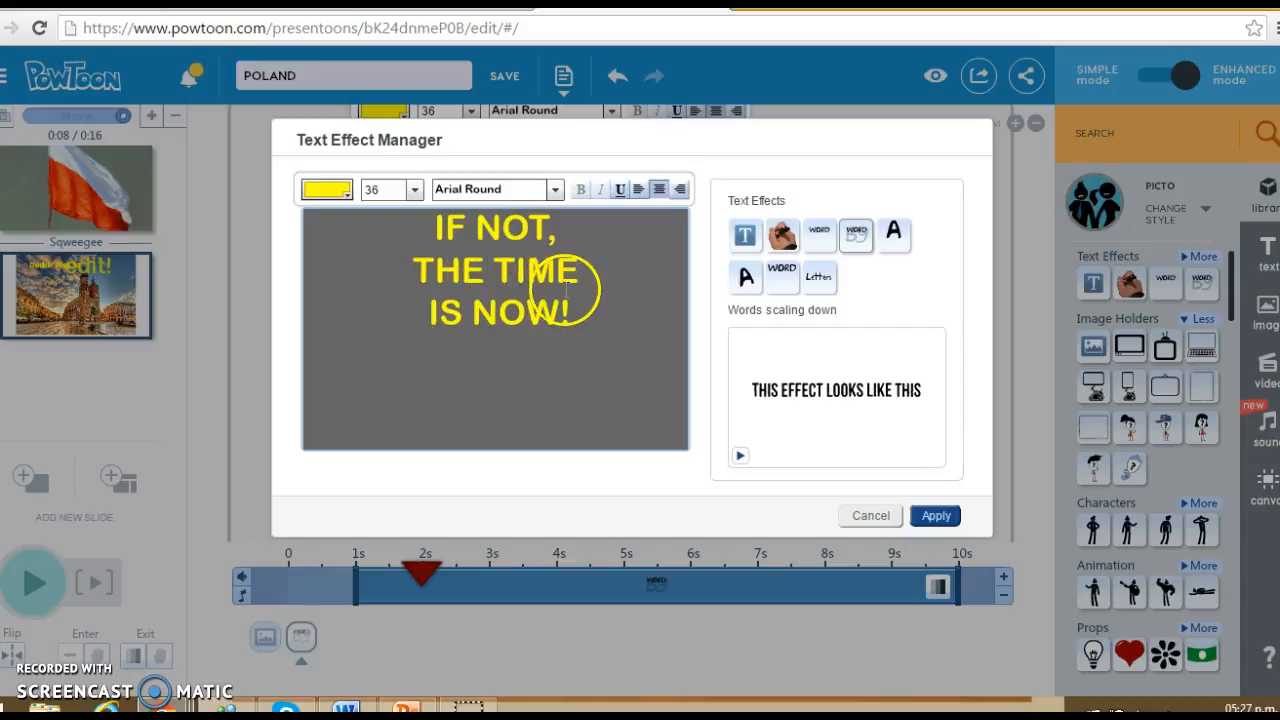
left_click(474, 312)
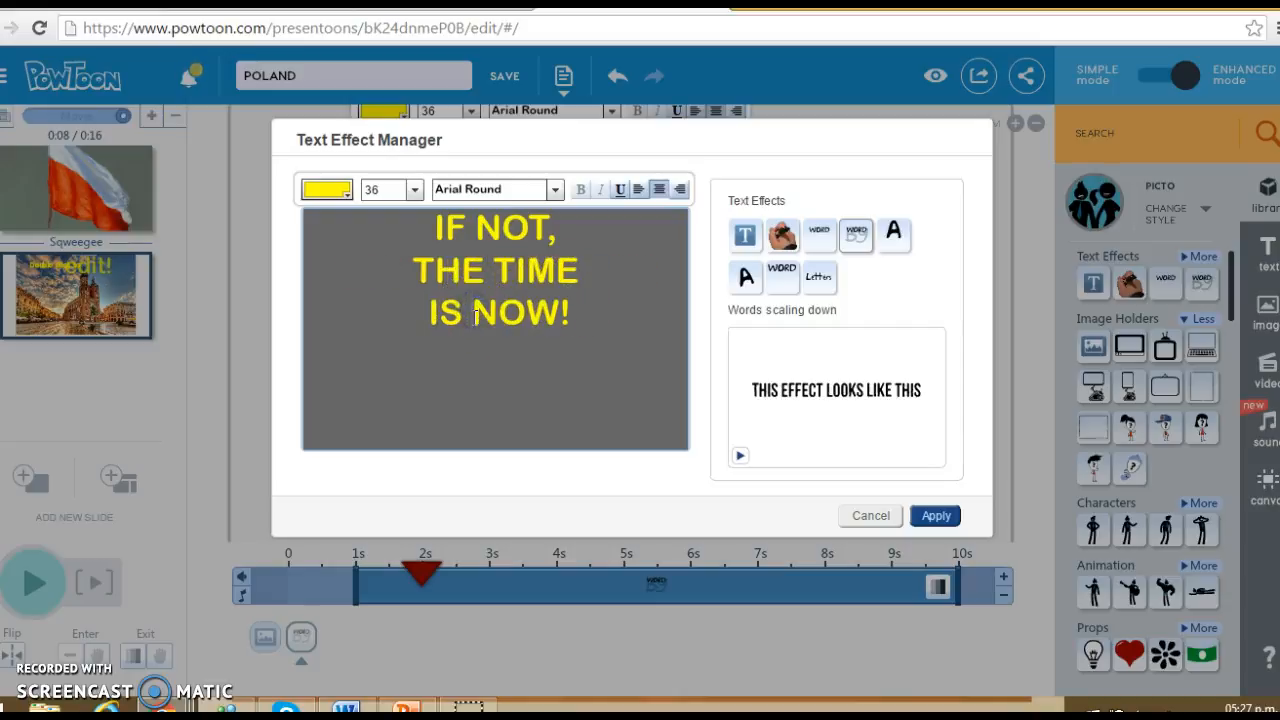
key("Return")
left_click(855, 236)
left_click(936, 515)
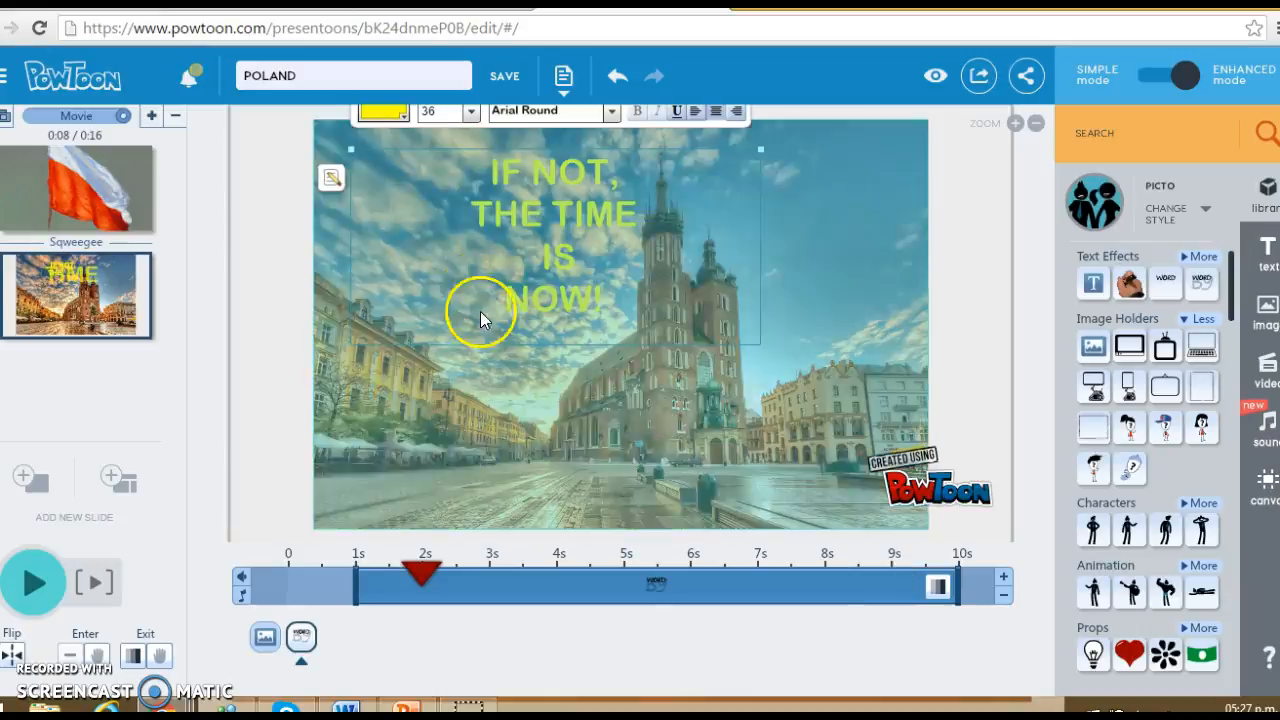
Move the four-line text into the upper left sky area of the basilica picture, clear of the church towers.
left_click_drag(572, 252, 466, 226)
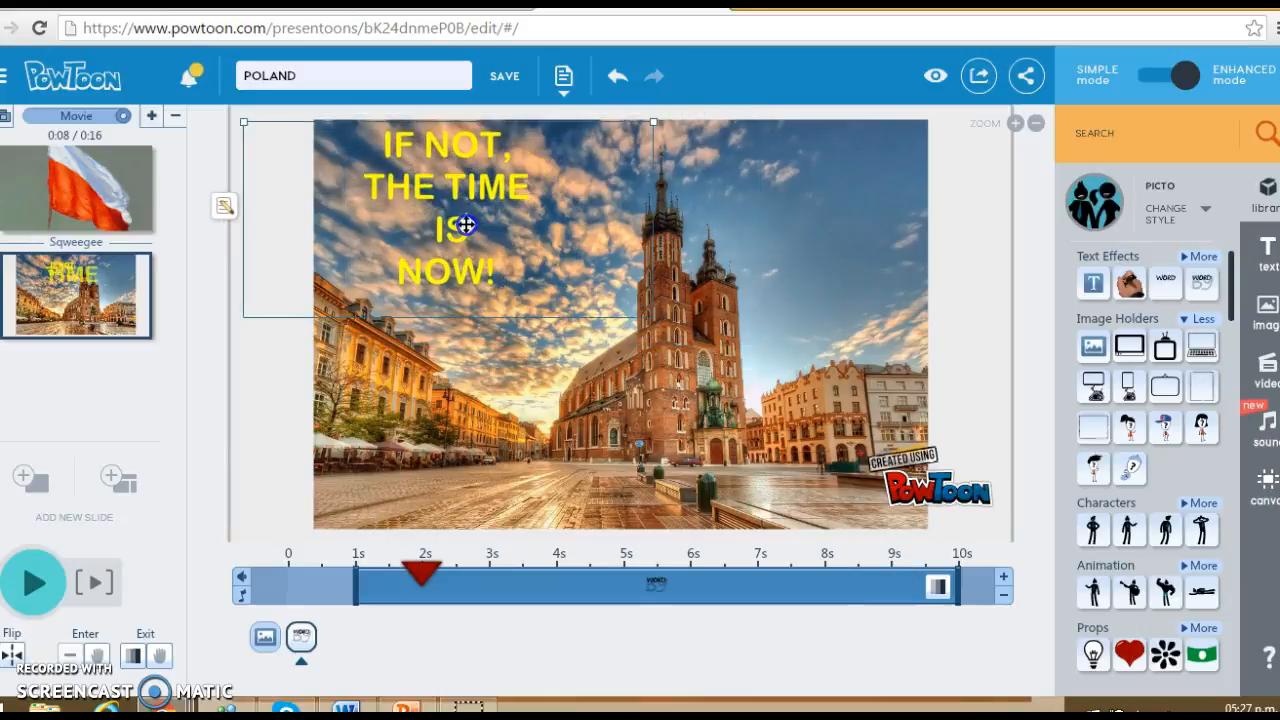
left_click(491, 402)
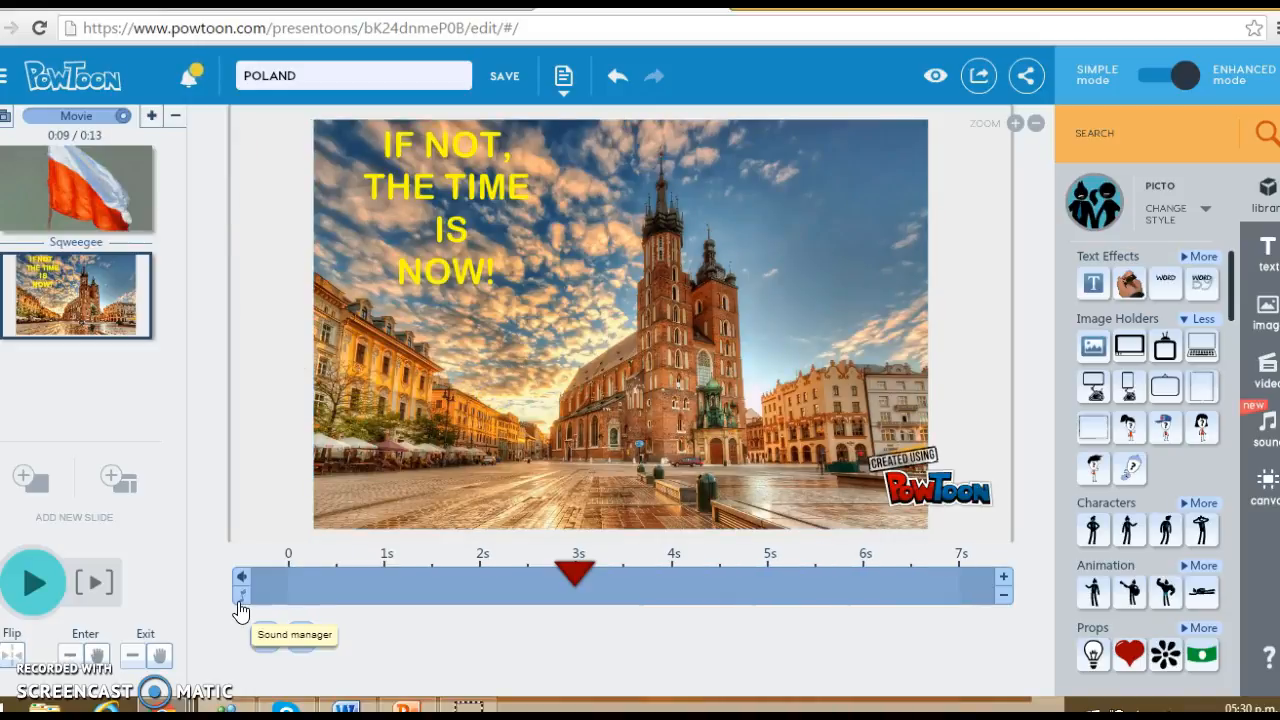
Play the presentation from the start of the flag slide and pause it on the basilica slide.
left_click(63, 196)
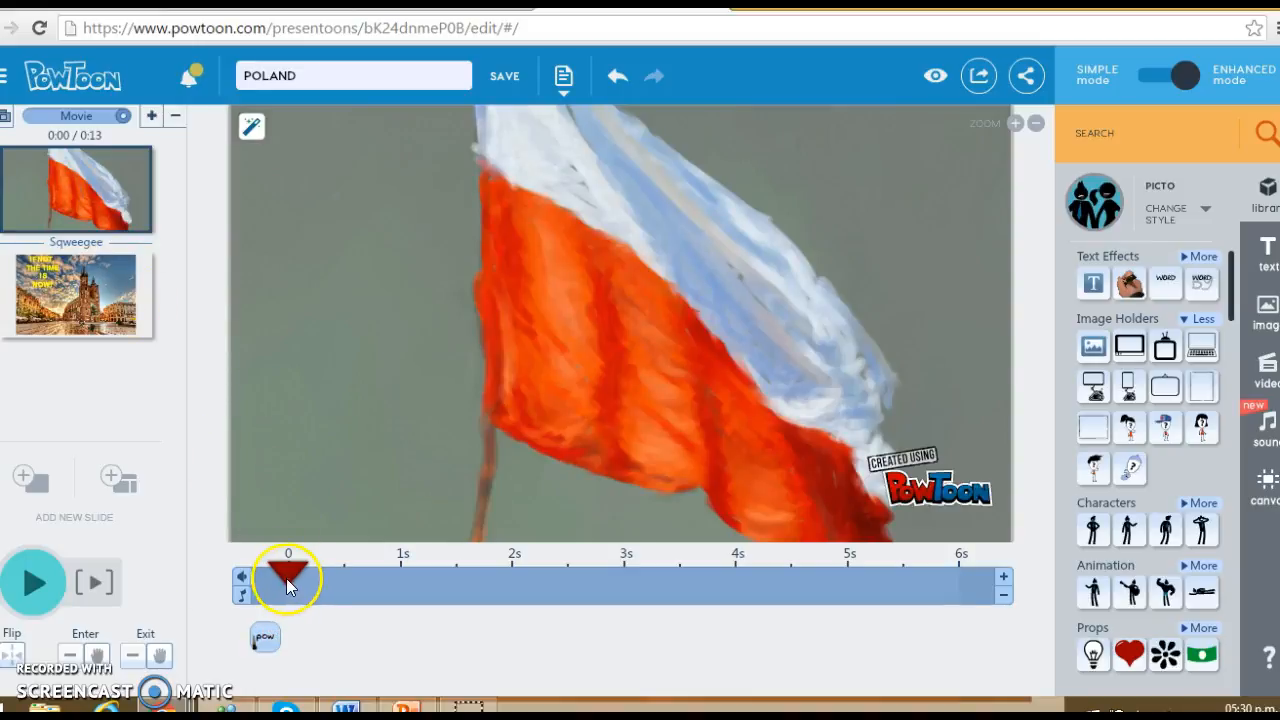
left_click(30, 589)
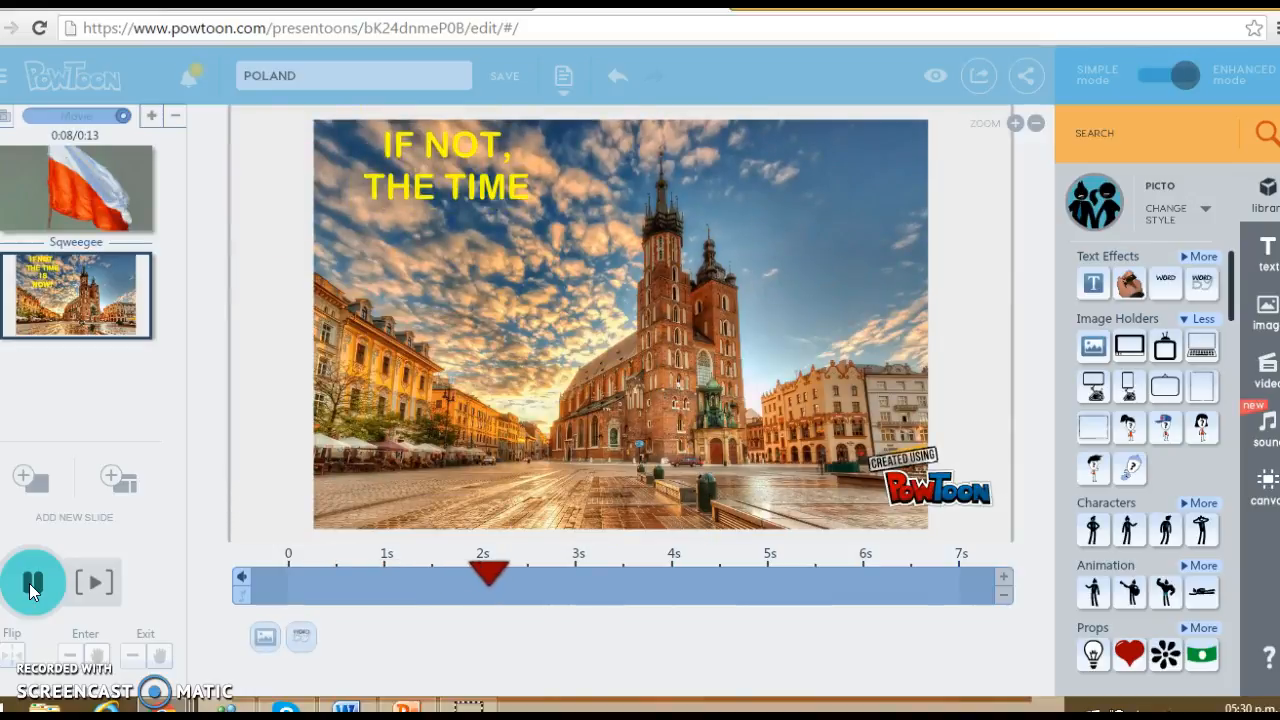
left_click(30, 588)
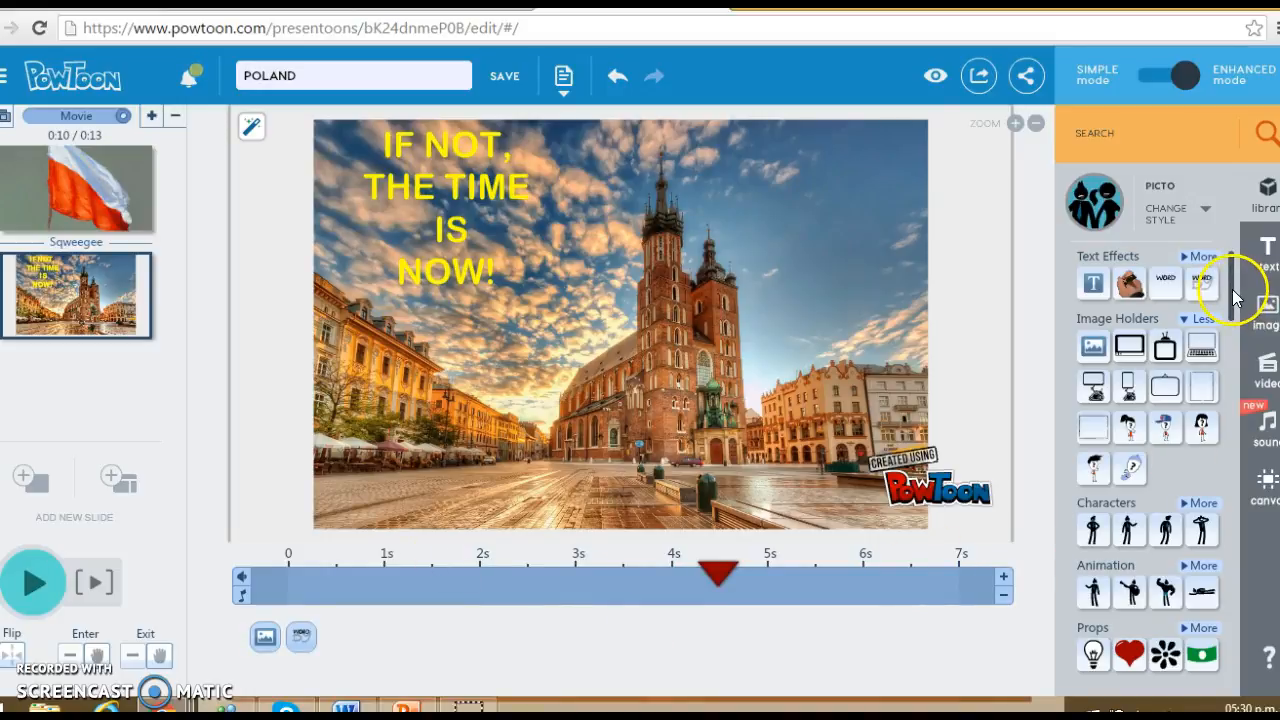
left_click_drag(1236, 296, 1258, 658)
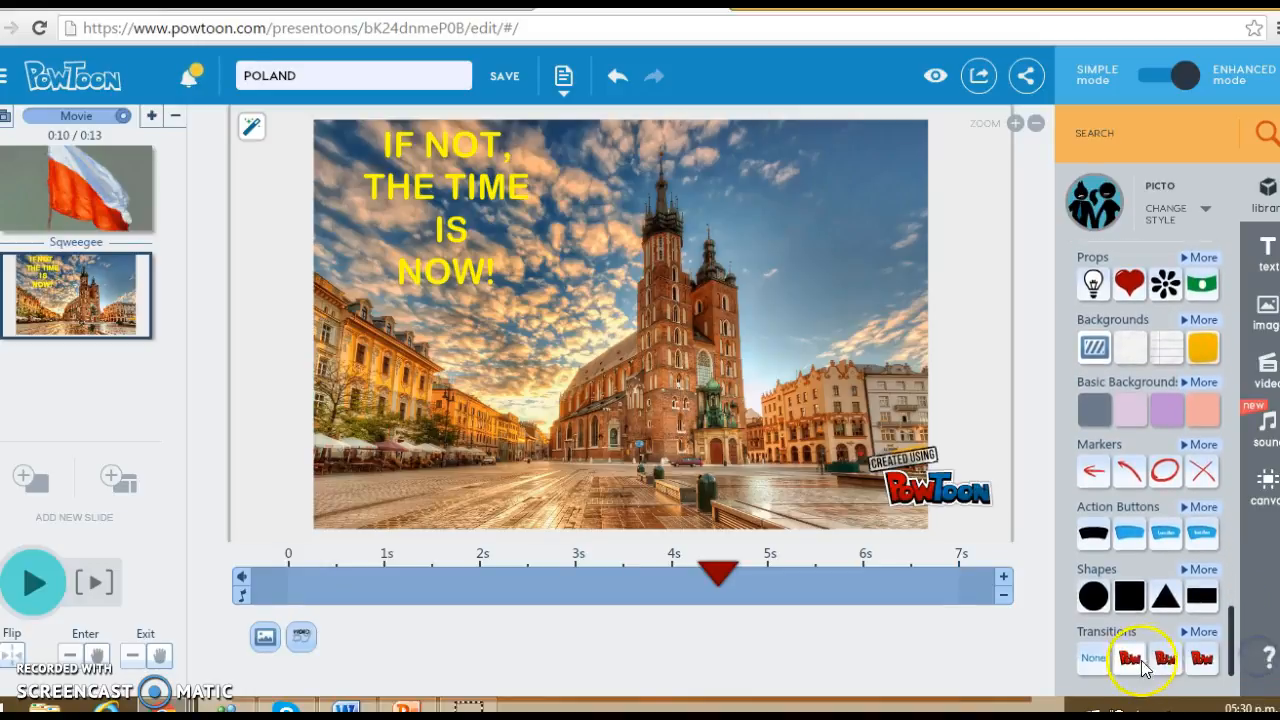
mouse_move(1135, 668)
left_click_drag(1135, 668, 514, 510)
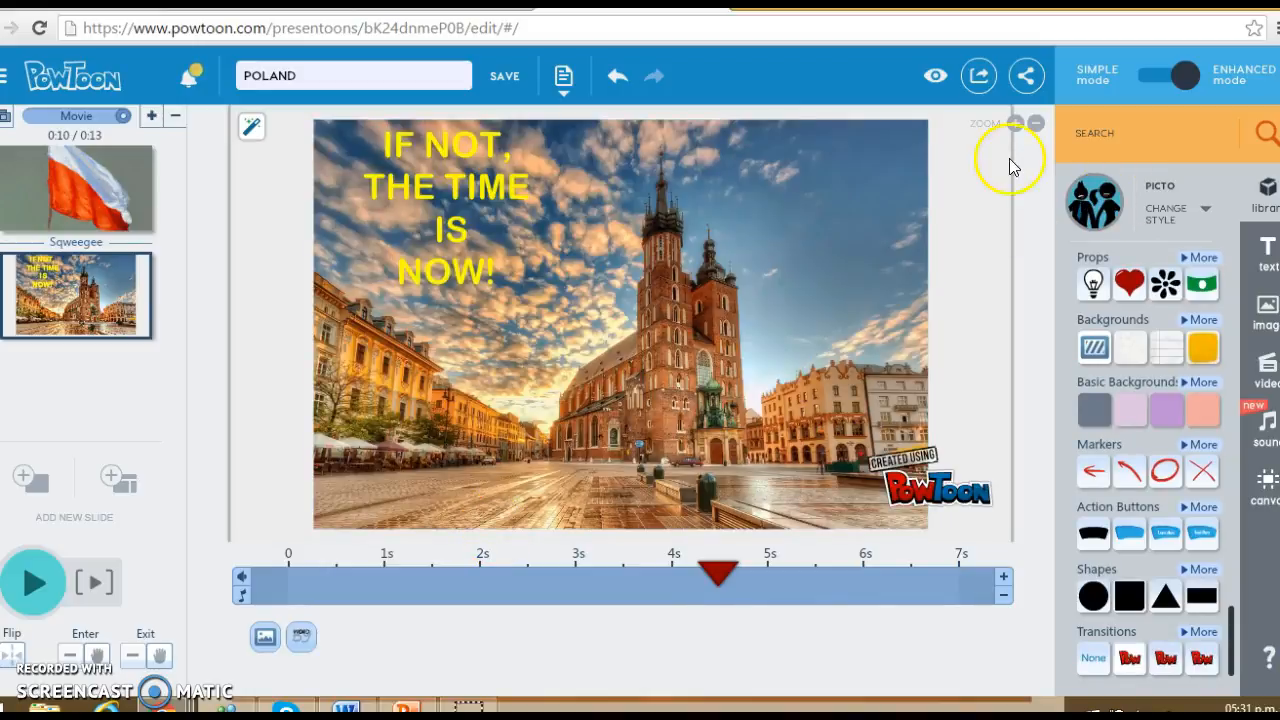
Save the POLAND presentation and check its playback in the preview, pausing on the basilica slide before closing the preview.
left_click(500, 78)
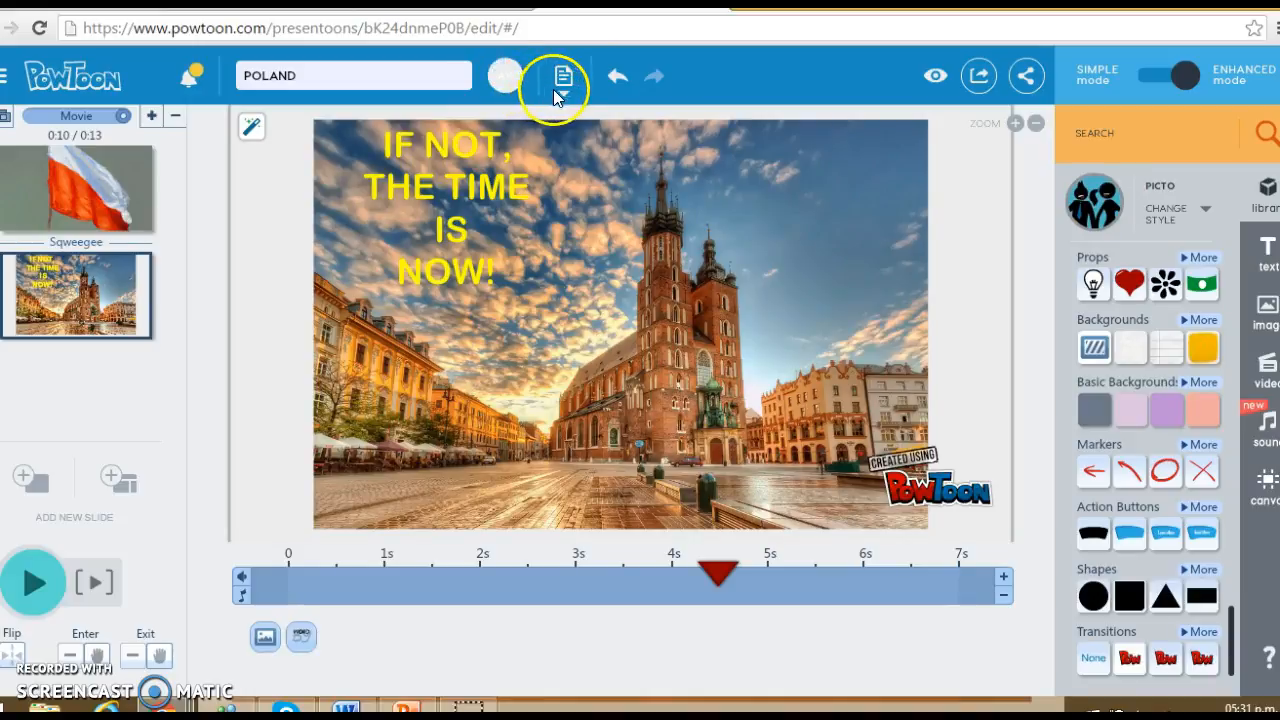
left_click(932, 80)
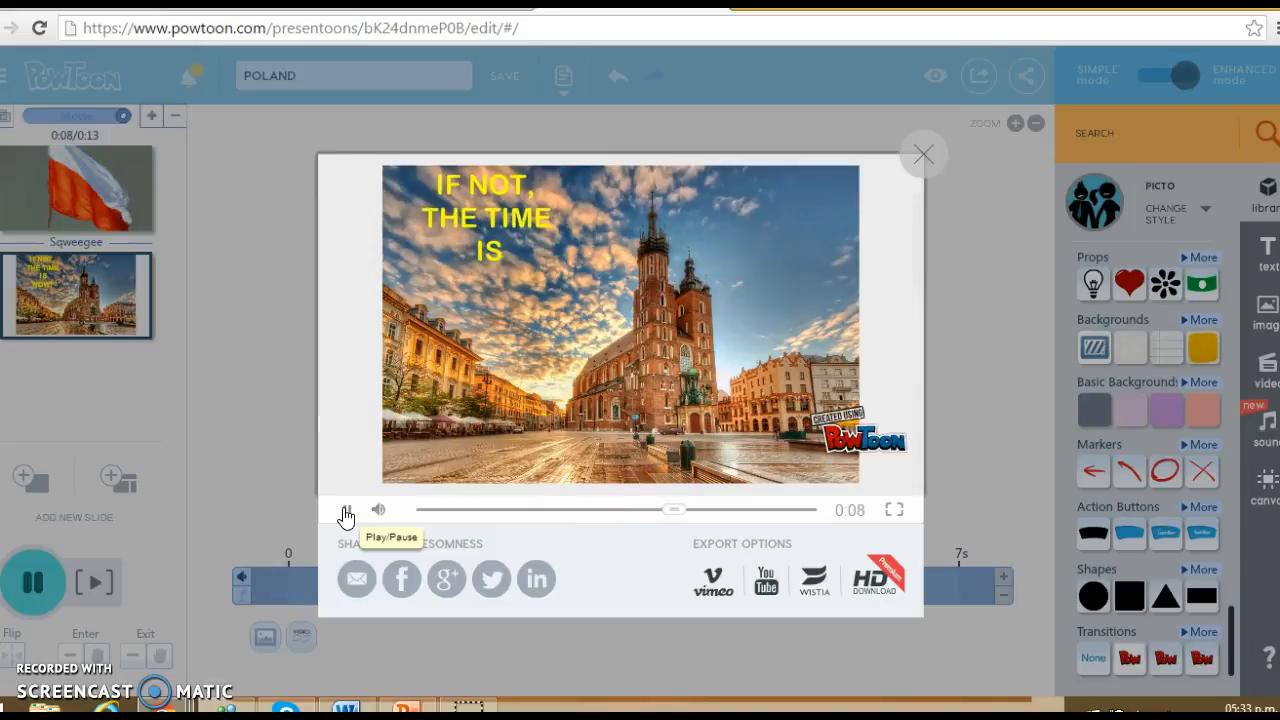
left_click(345, 513)
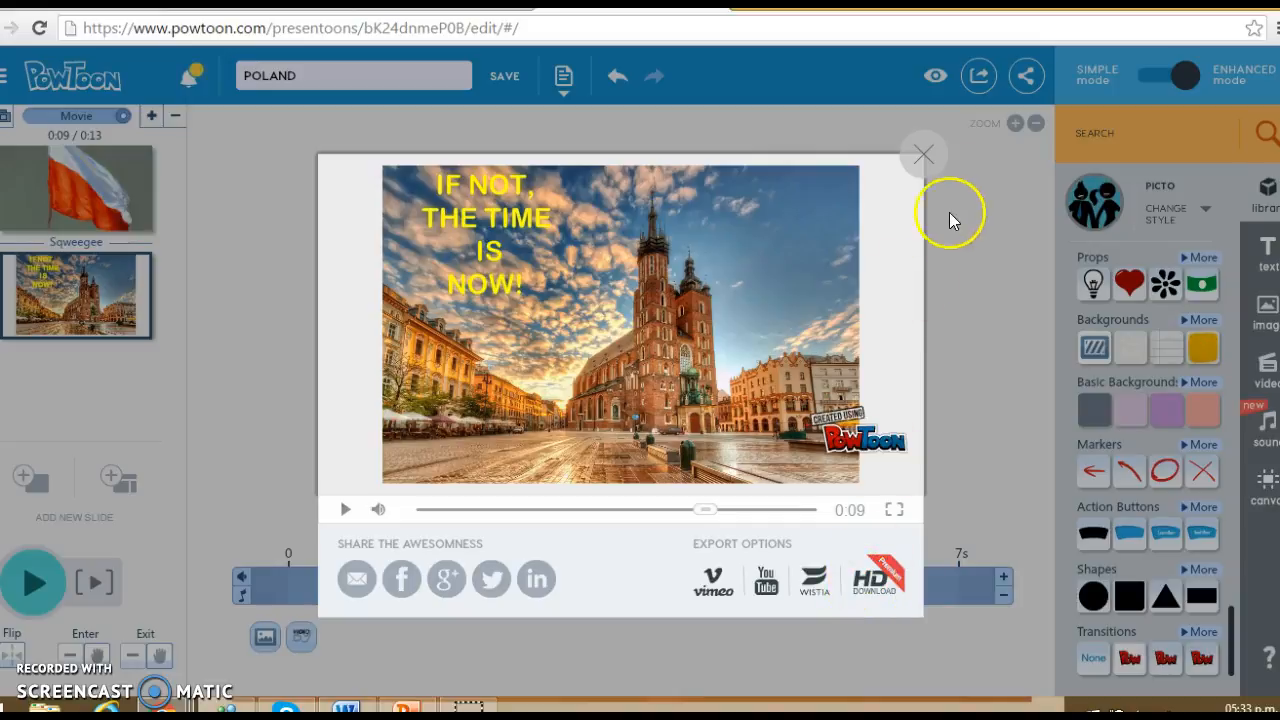
left_click(928, 156)
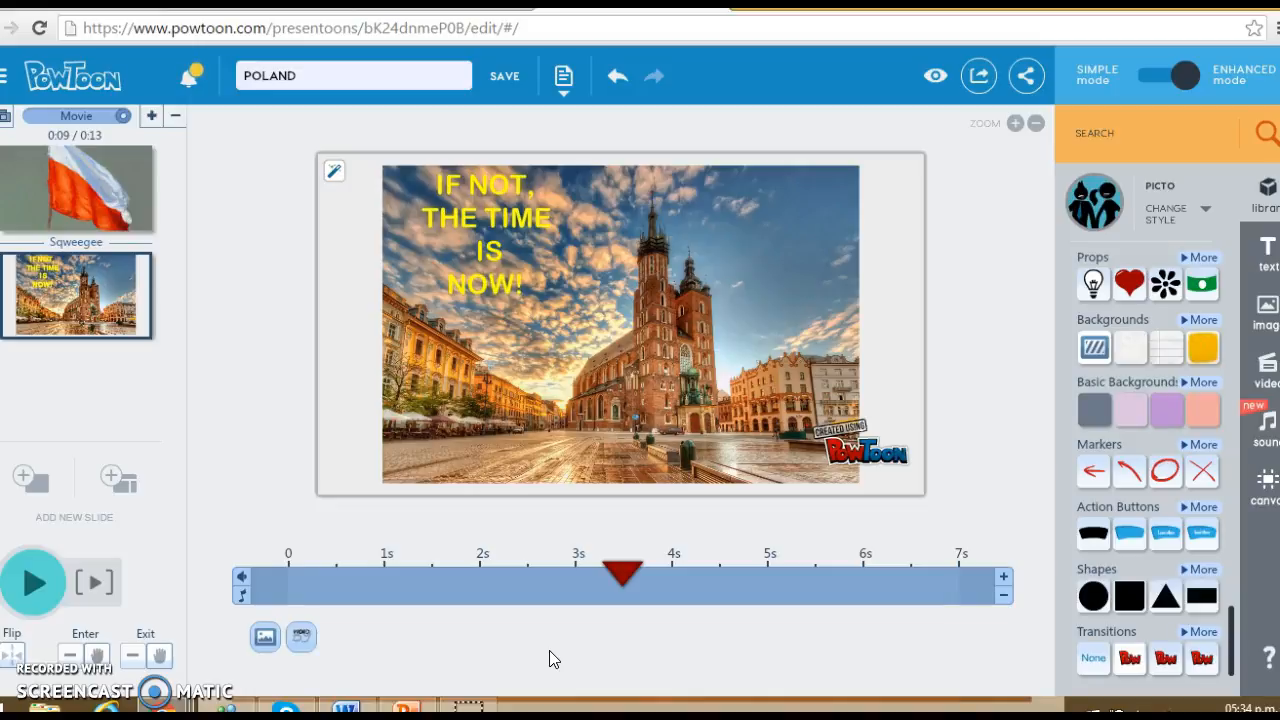
left_click(287, 554)
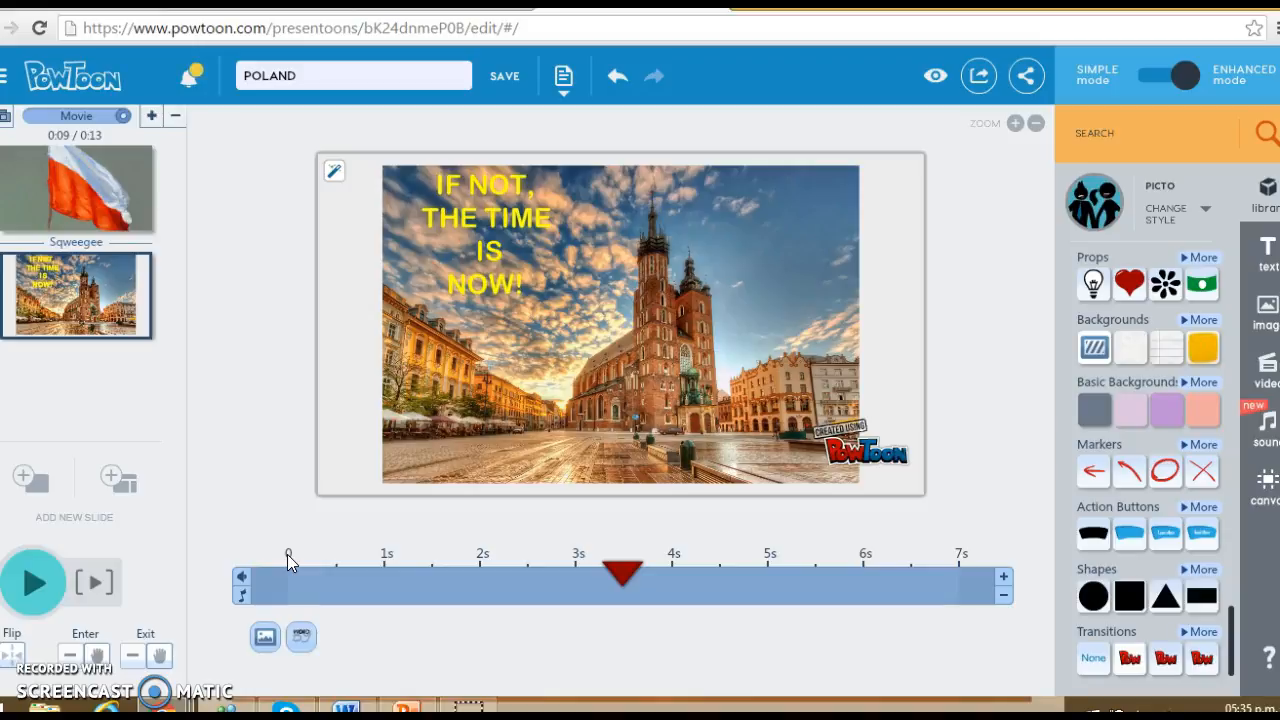